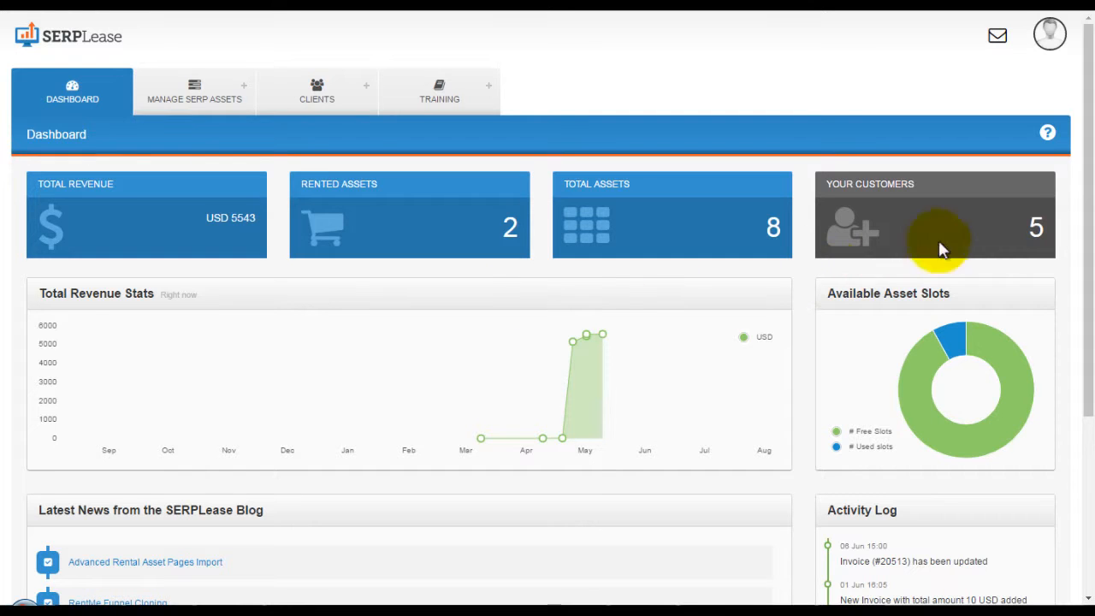
View the Contact Us support form in the dashboard's help window and close the help
click(1048, 137)
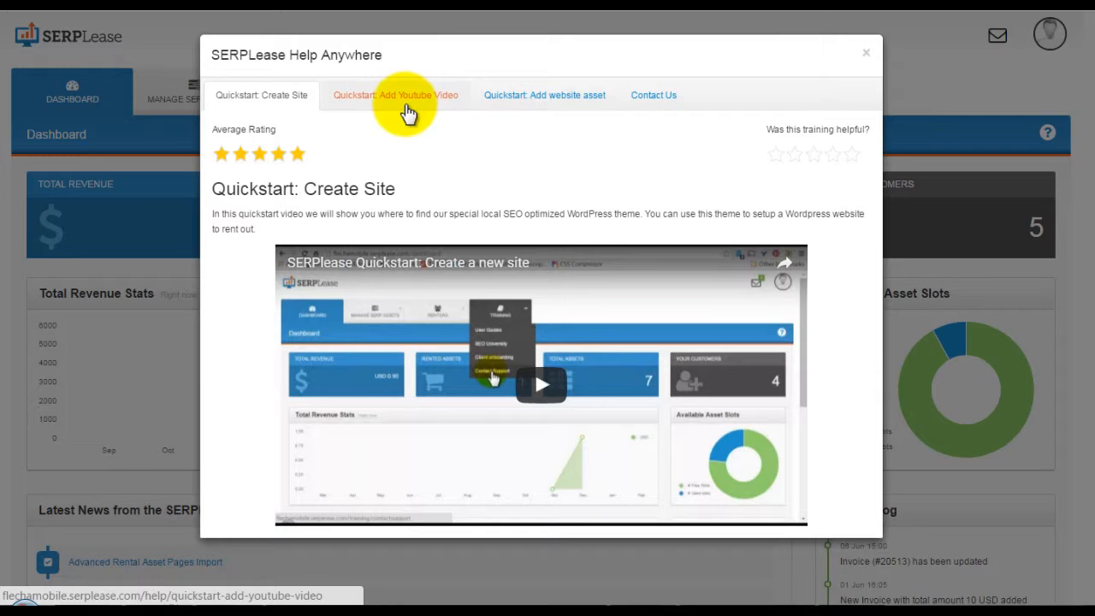
click(661, 103)
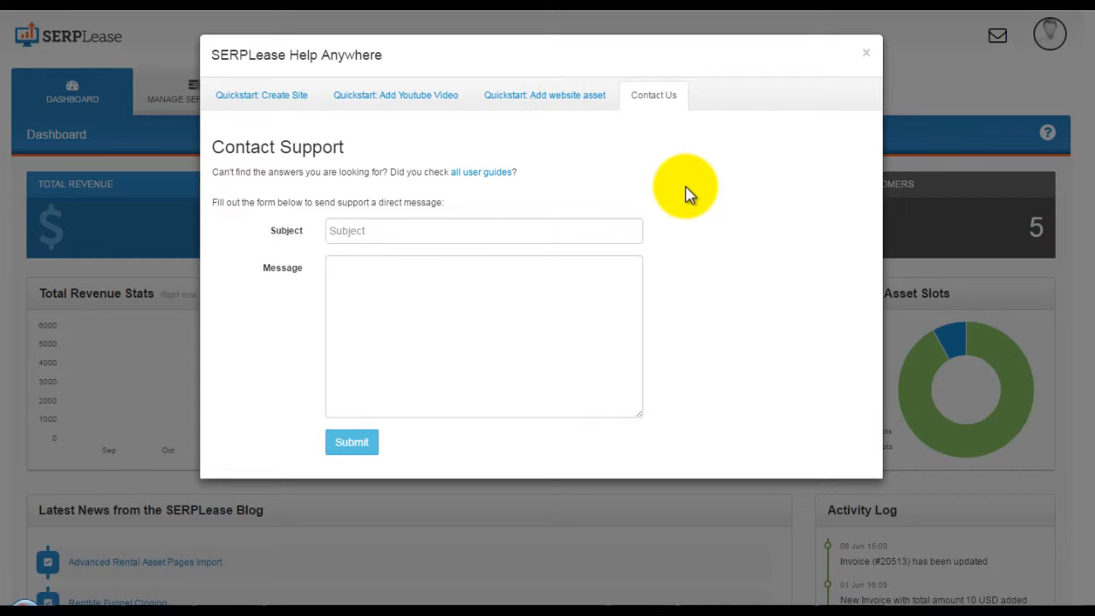
click(866, 53)
click(481, 99)
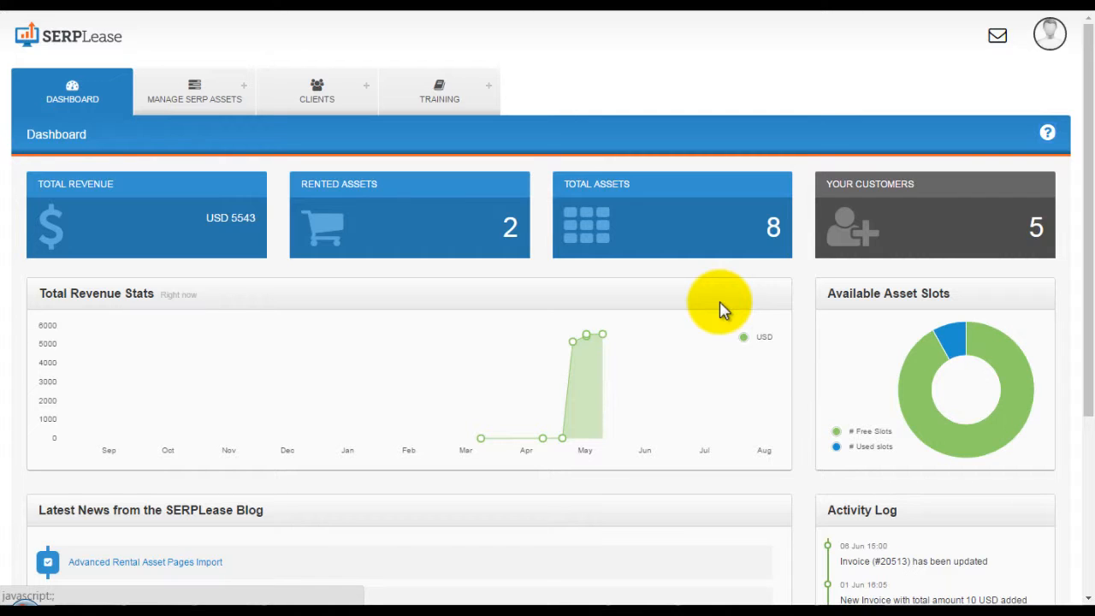
Start adding an existing site asset and select the full SERPLease tag code in Step 1
mouse_move(930, 363)
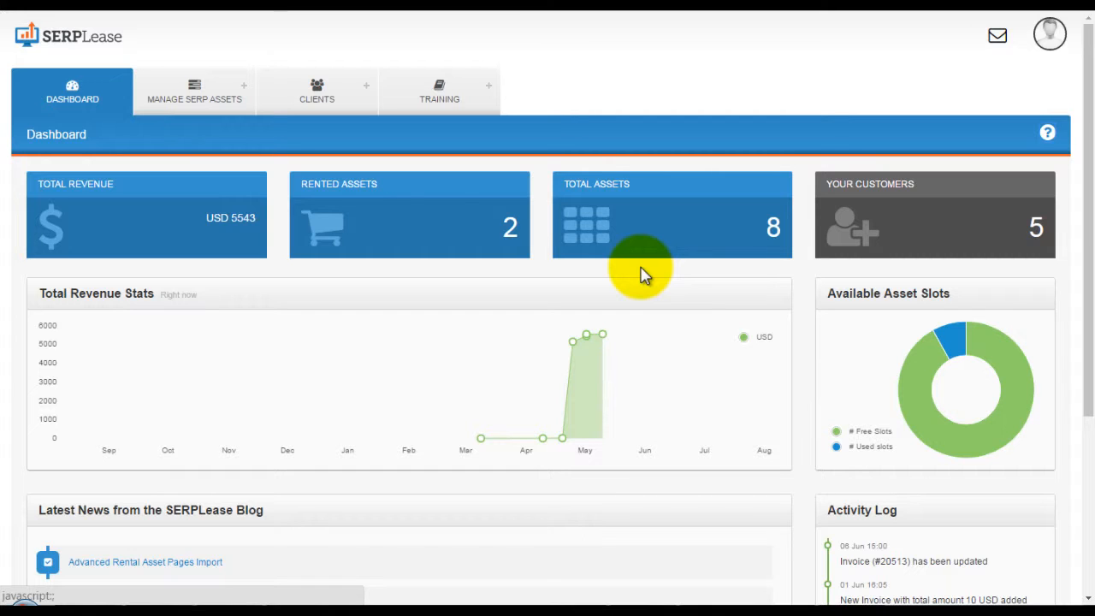
mouse_move(452, 107)
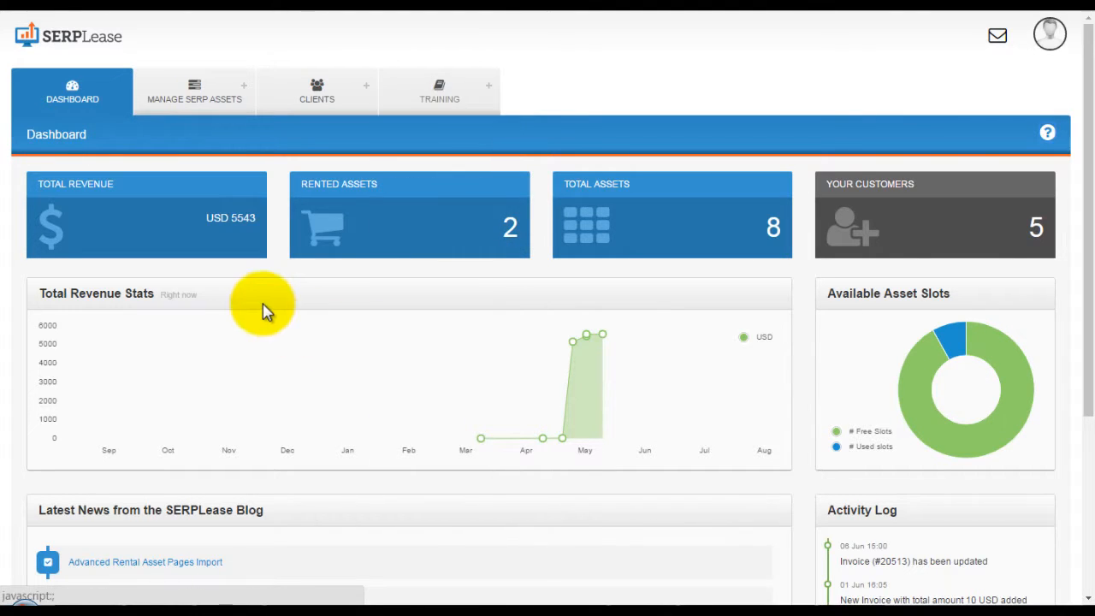
mouse_move(210, 81)
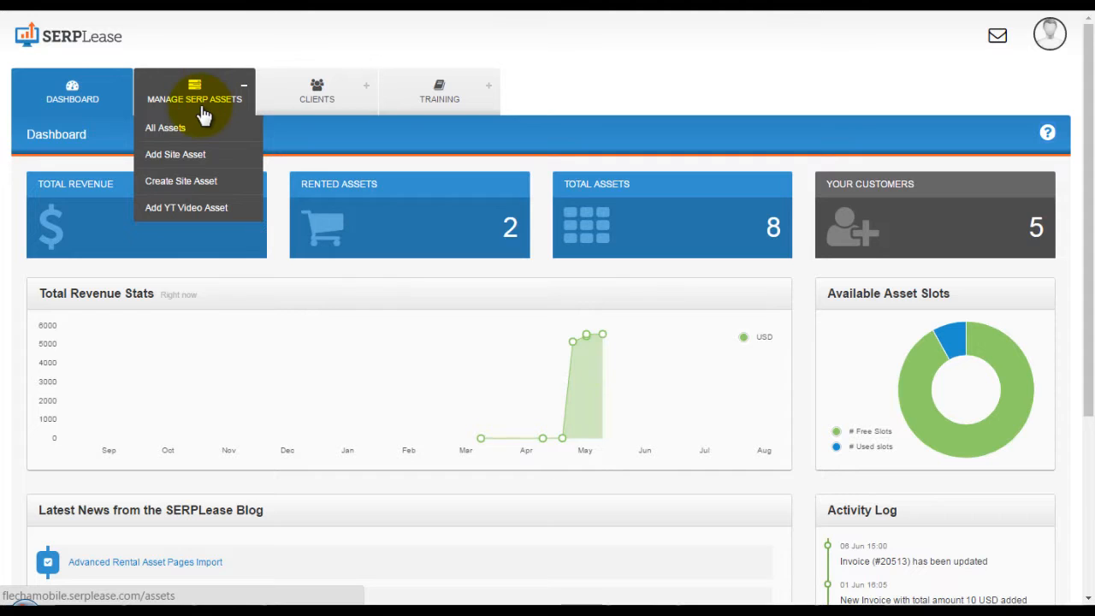
click(178, 155)
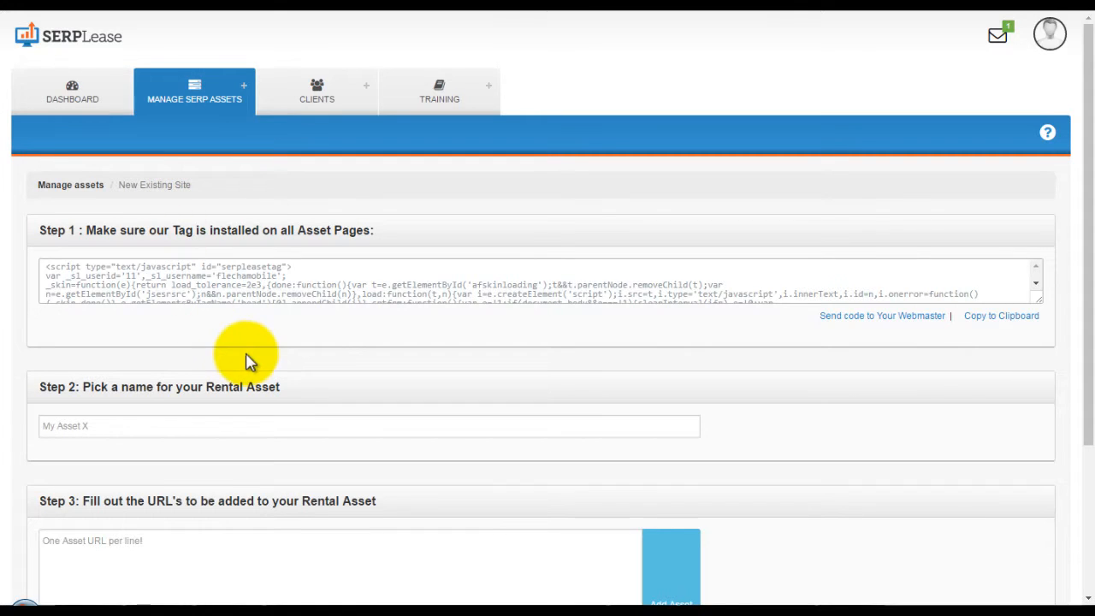
scroll(236, 346, down, 1)
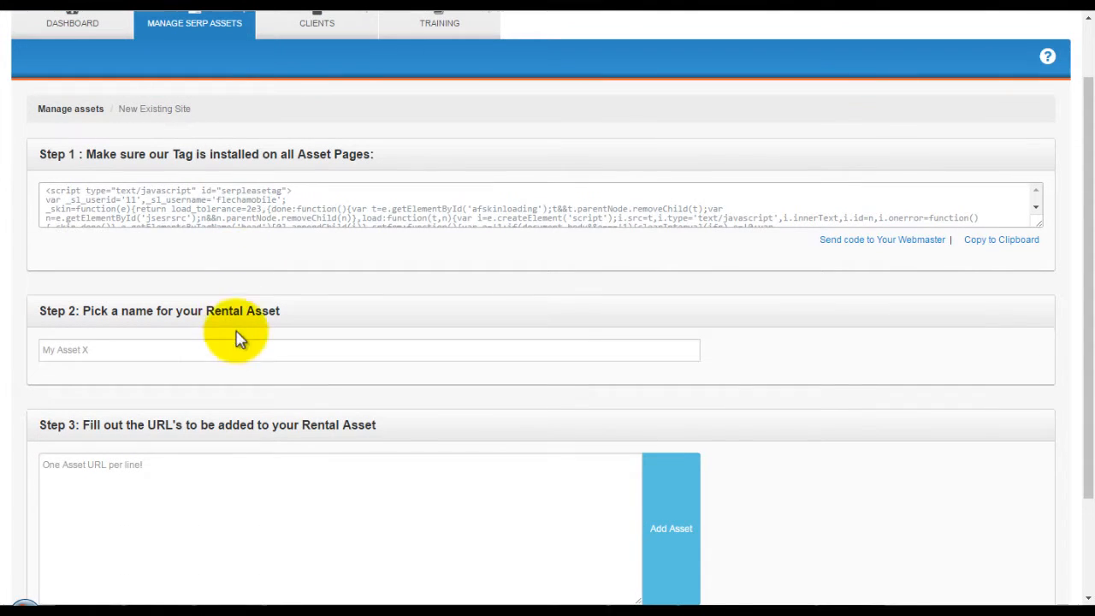
click(129, 199)
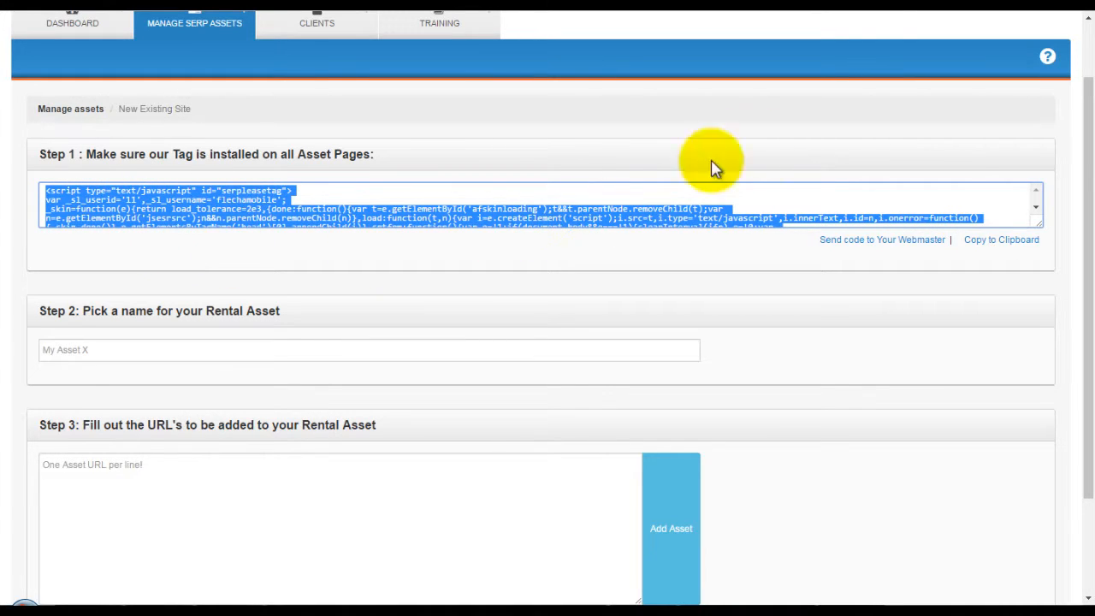
Check the SERPLease integration status in WordPress, and view this asset page's help topics on installing the tag
click(886, 15)
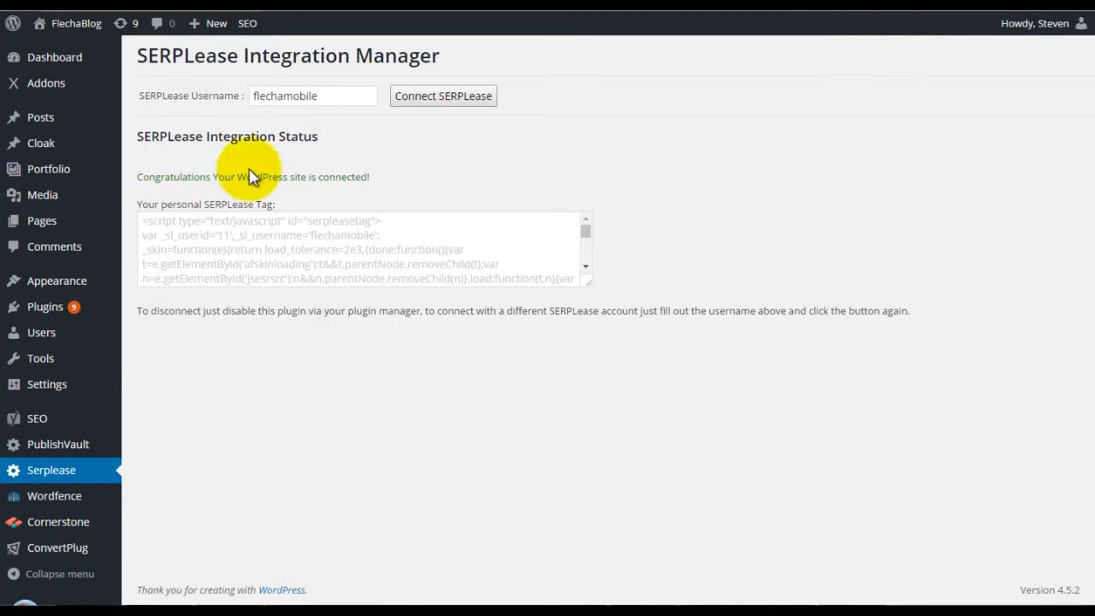
click(697, 12)
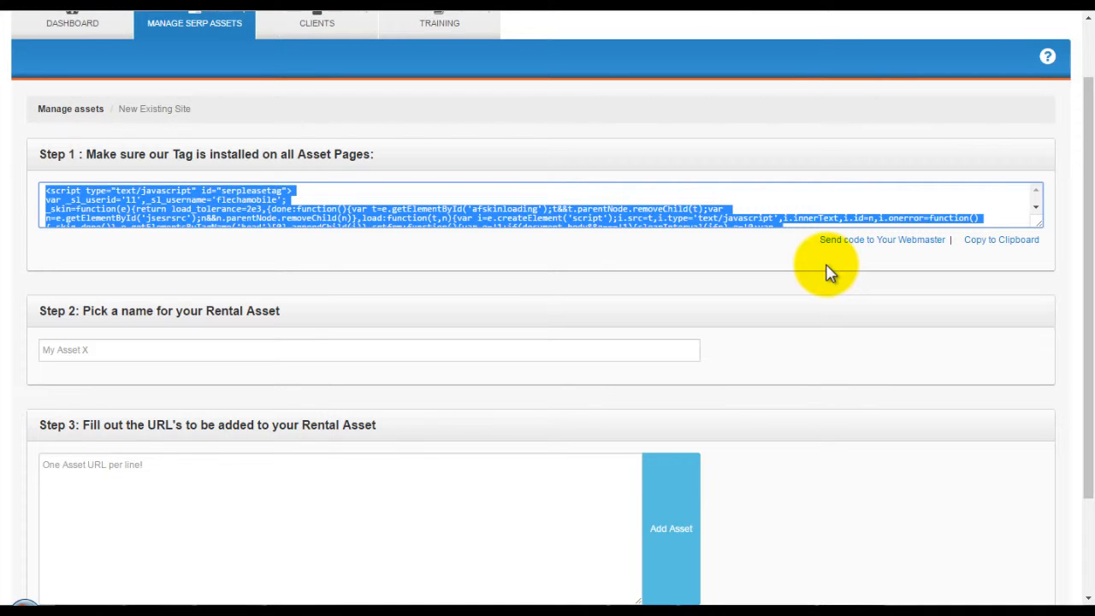
click(1046, 60)
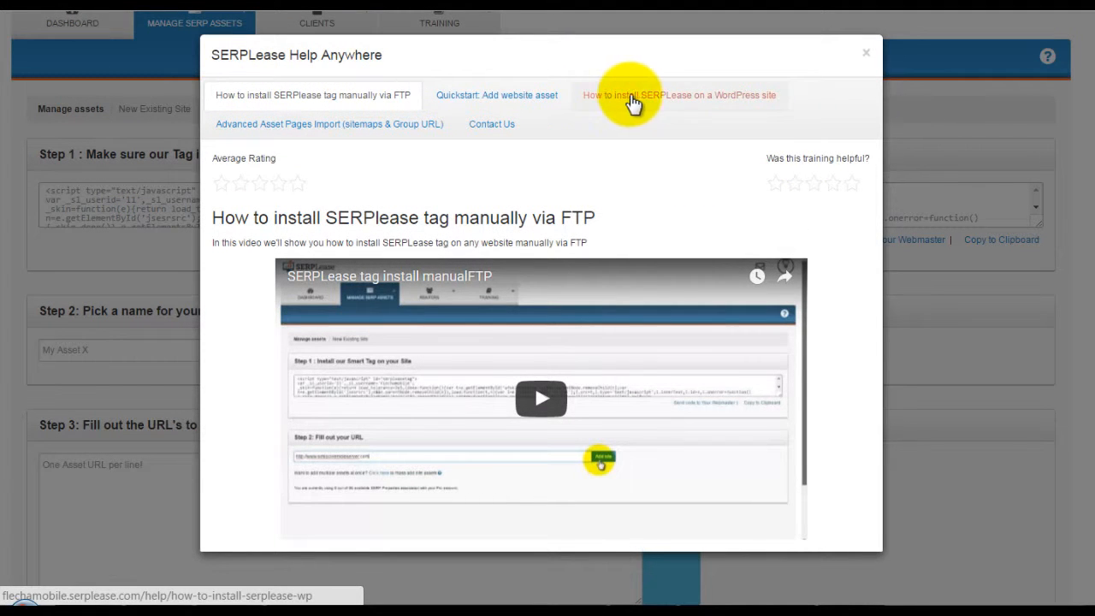
click(867, 54)
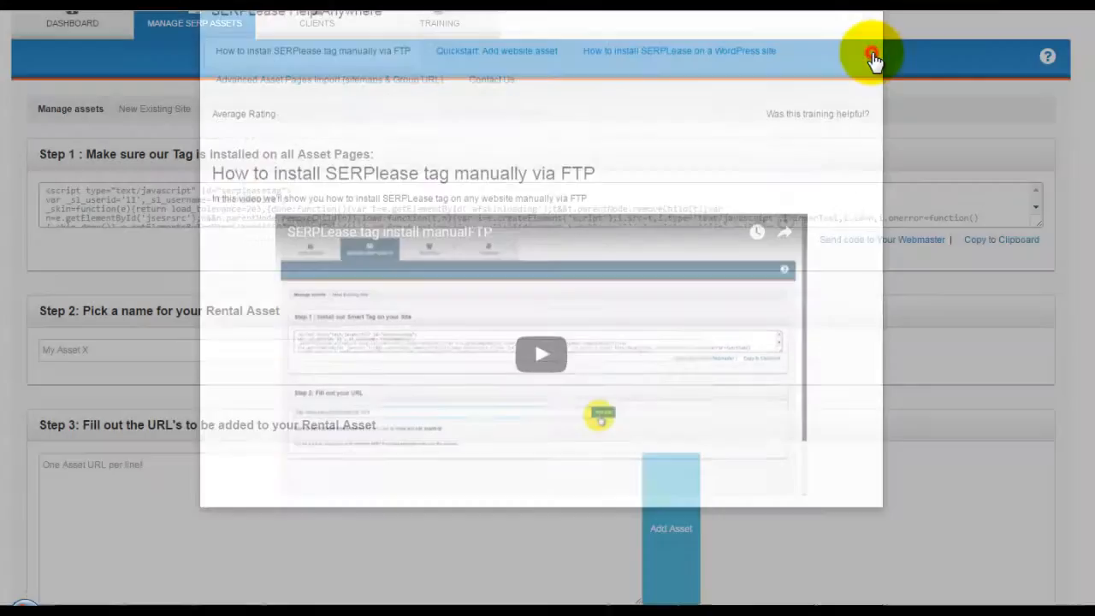
Name the new rental asset "quickstart example"
click(192, 350)
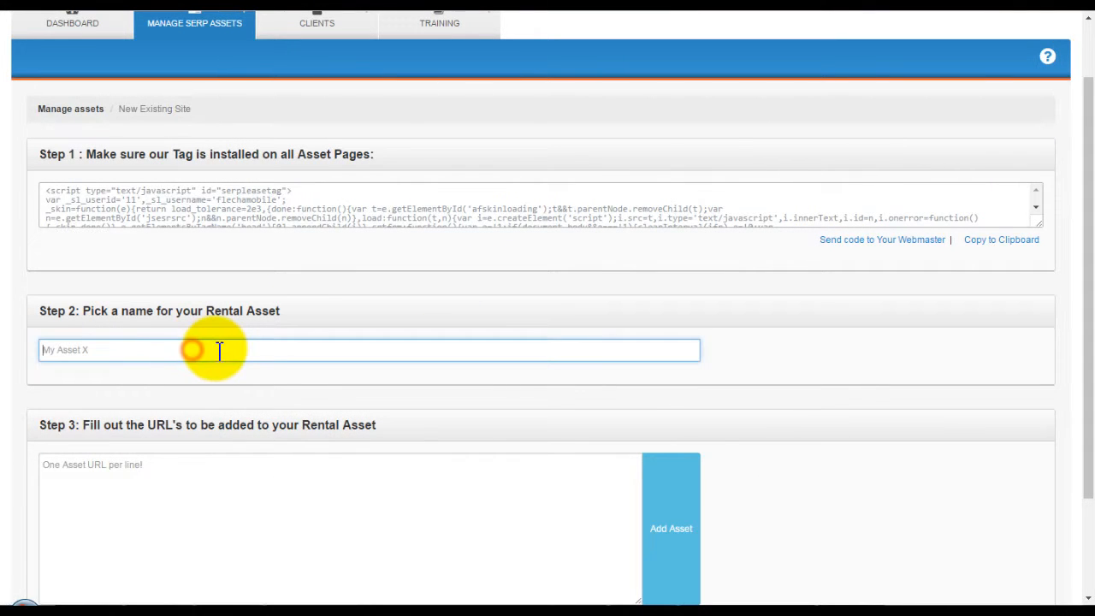
text(quickstart e)
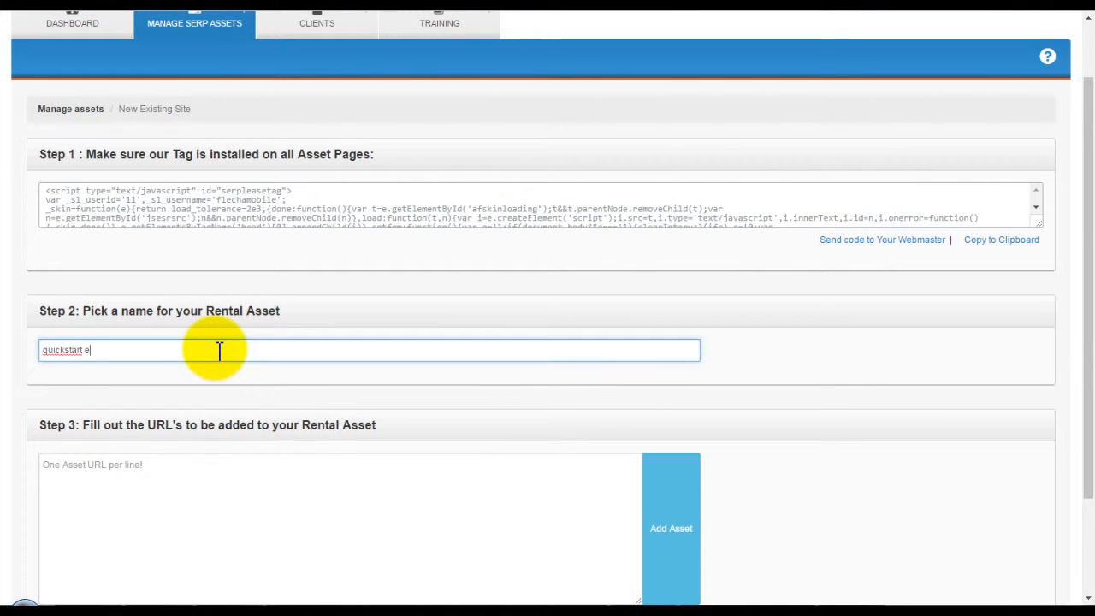
text(xample)
click(143, 478)
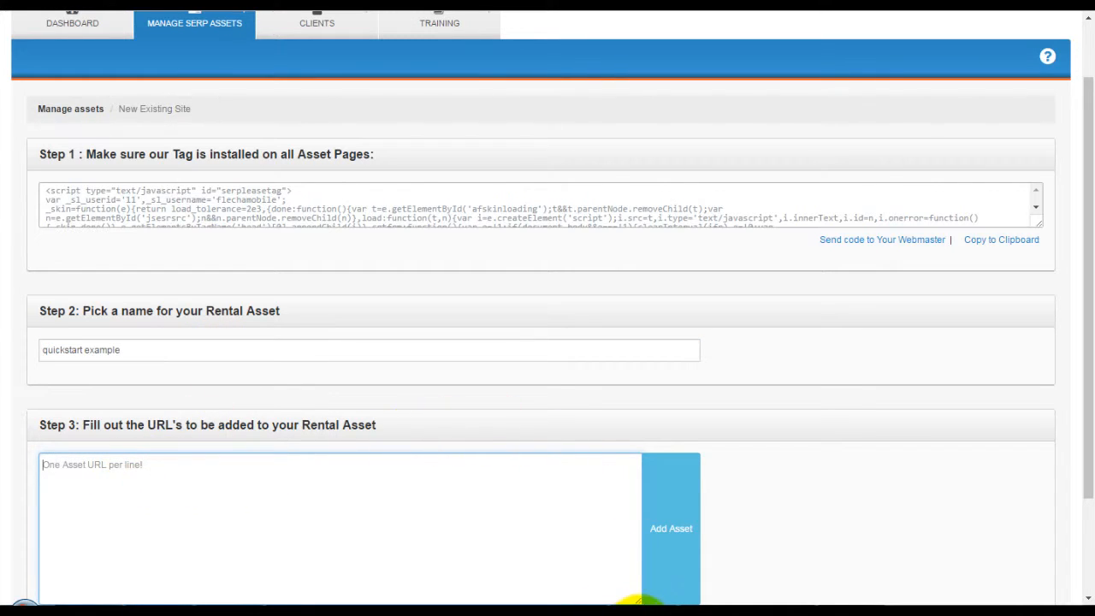
click(642, 603)
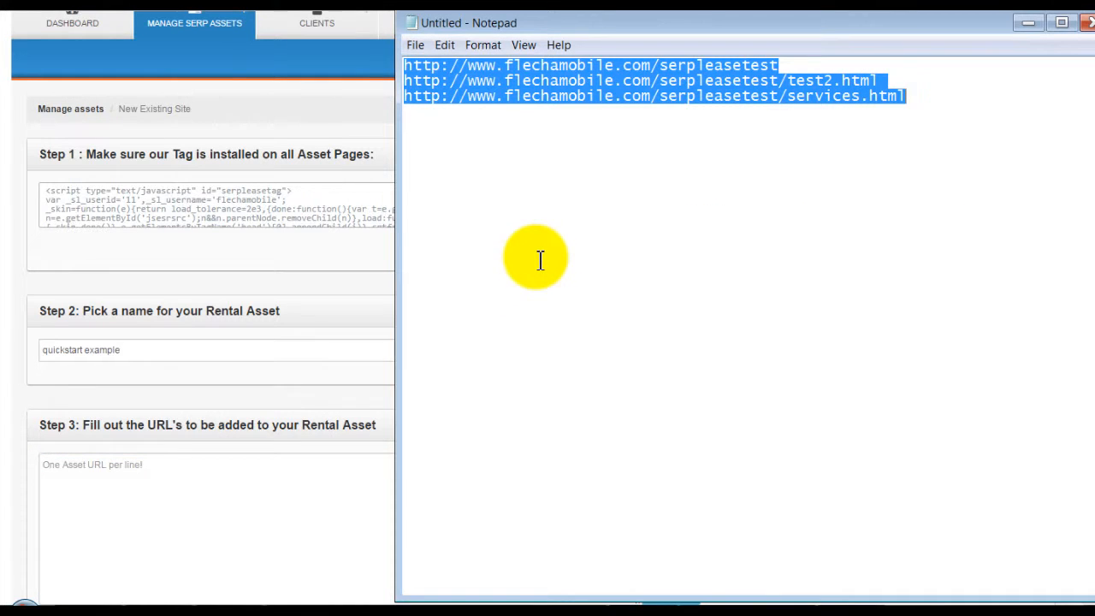
click(212, 513)
text(http://www.flechamobile.com/serpleasetest http://www.flechamobile.com/serpleasetest/test2.html http://www.flechamobile.com/serpleasetest/services.html)
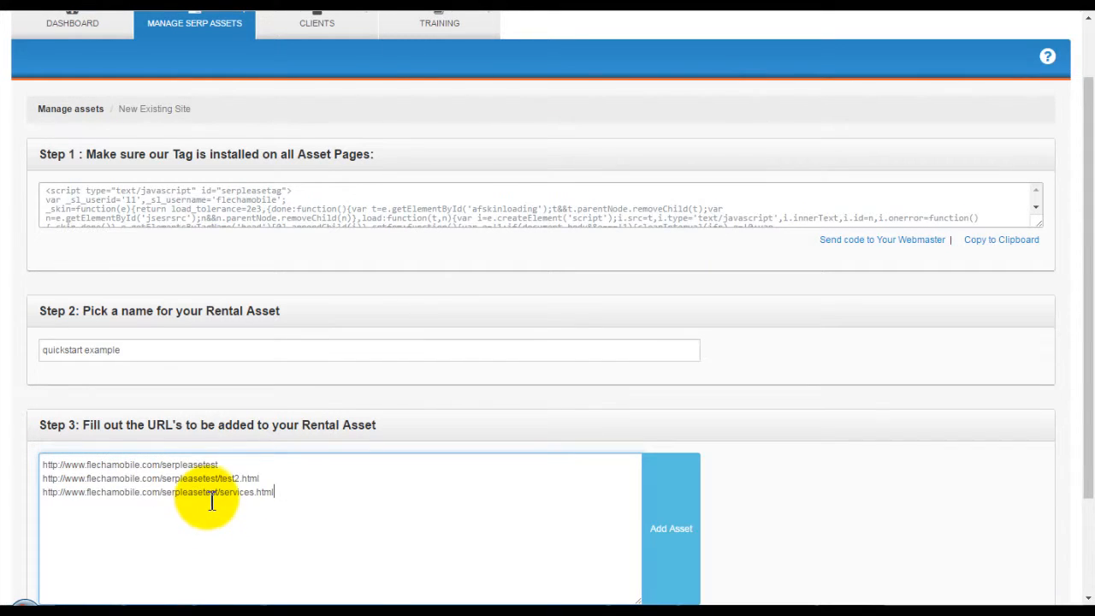
View the help topic "Advanced Asset Pages Import (sitemaps & Group URL)" and close the help
scroll(245, 484, down, 2)
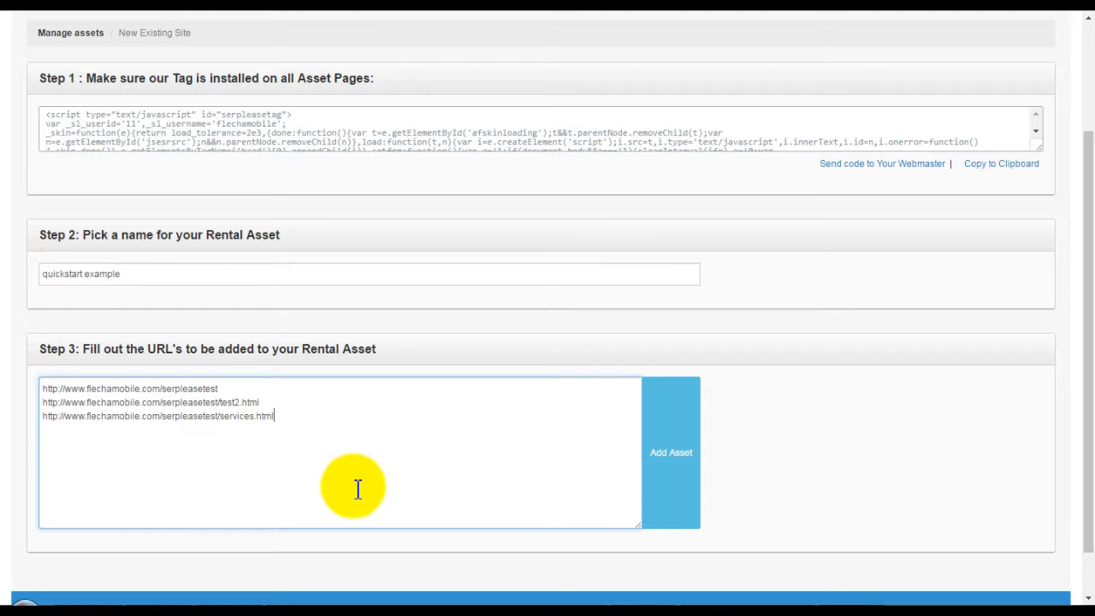
scroll(765, 420, up, 2)
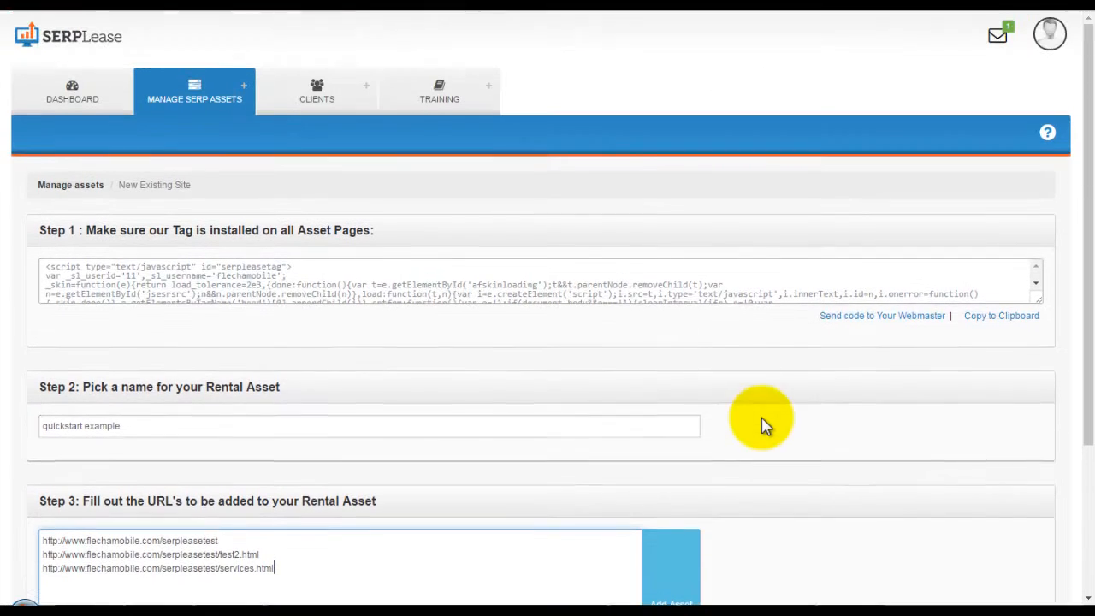
click(1048, 132)
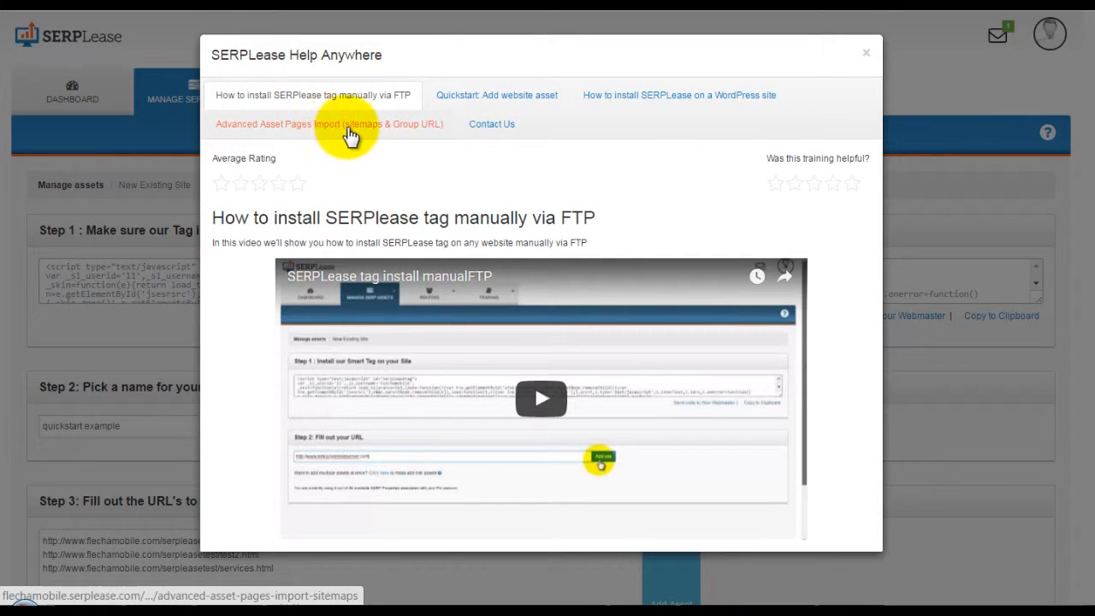
click(330, 128)
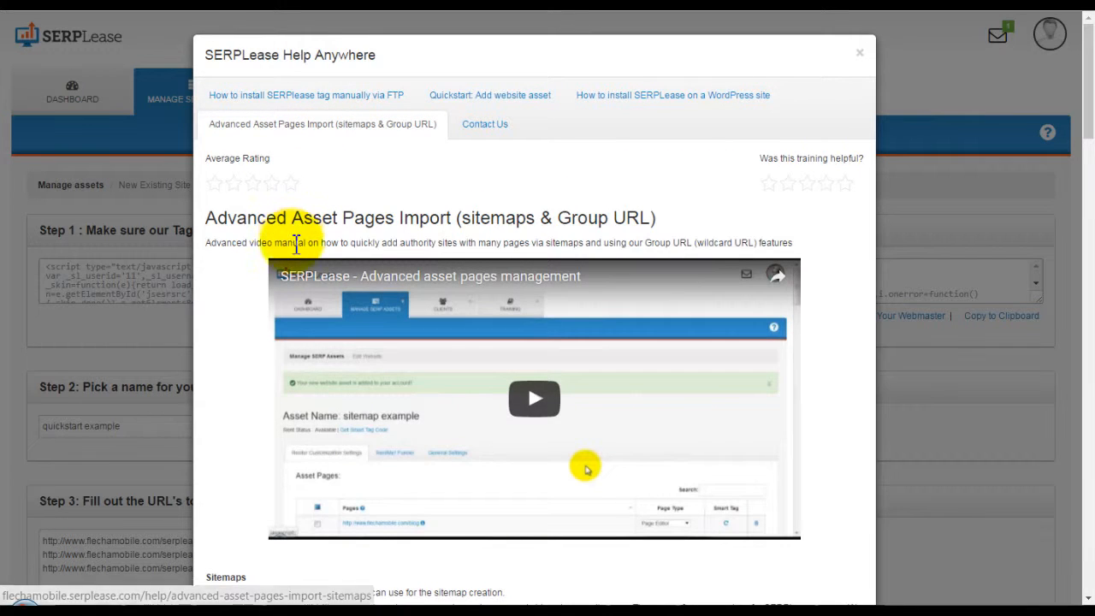
click(859, 56)
Submit the form to add the quickstart example rental asset with its listed URLs
scroll(543, 367, down, 3)
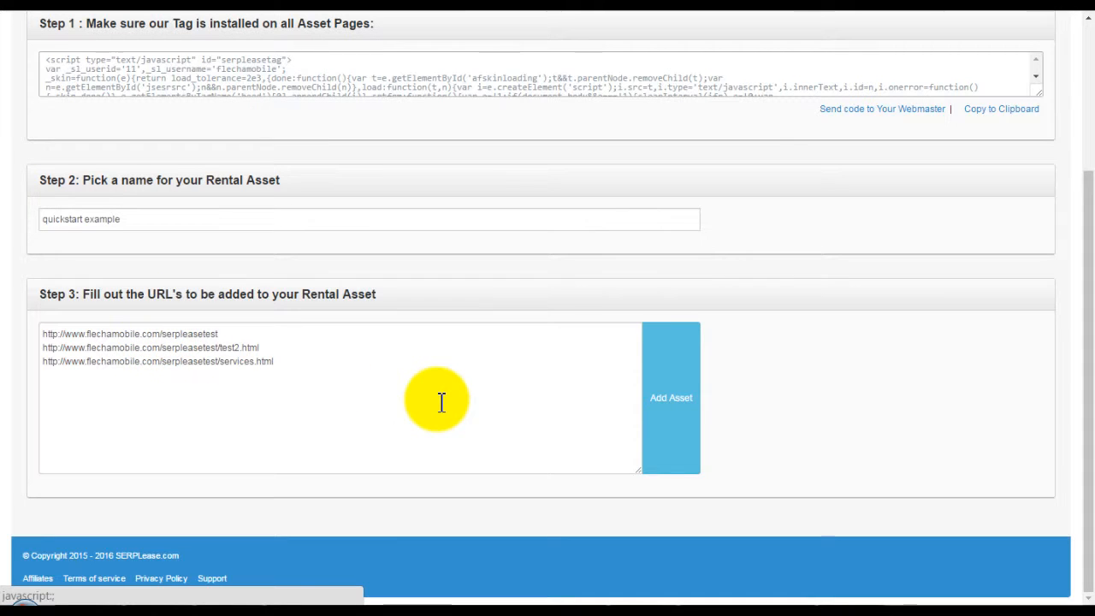
click(699, 411)
click(672, 398)
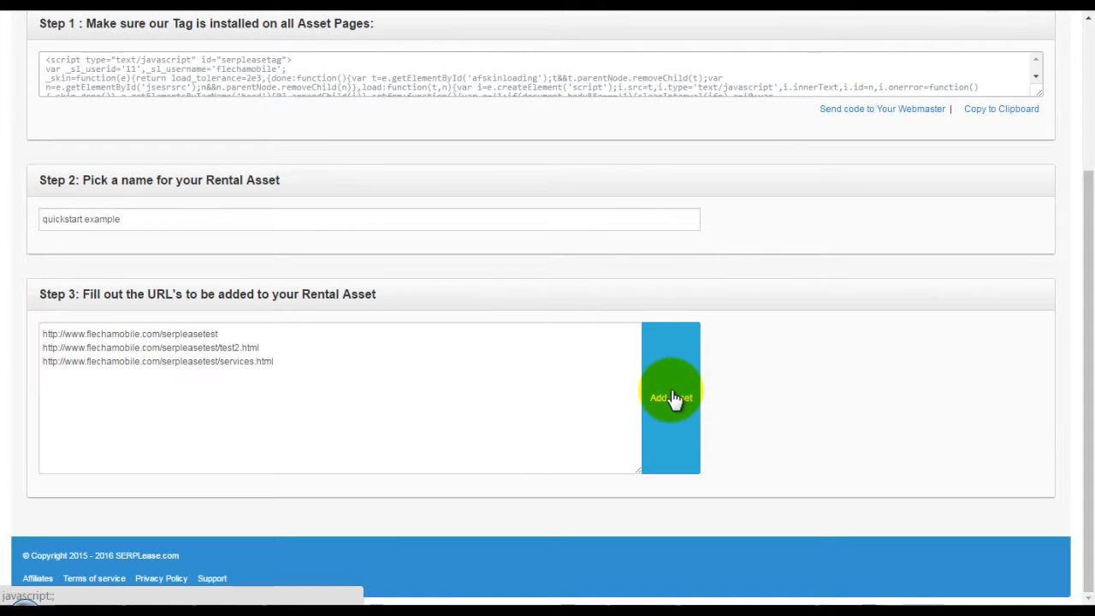
click(672, 397)
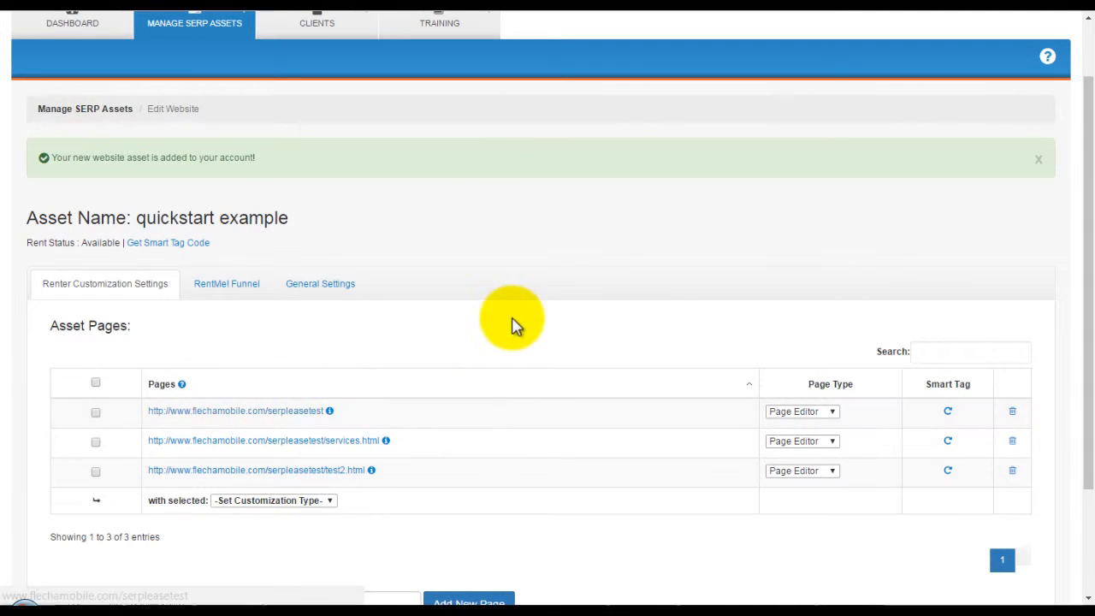
Look at the options for adding a single page or multiple asset pages at once, without adding any
scroll(514, 329, down, 3)
click(207, 457)
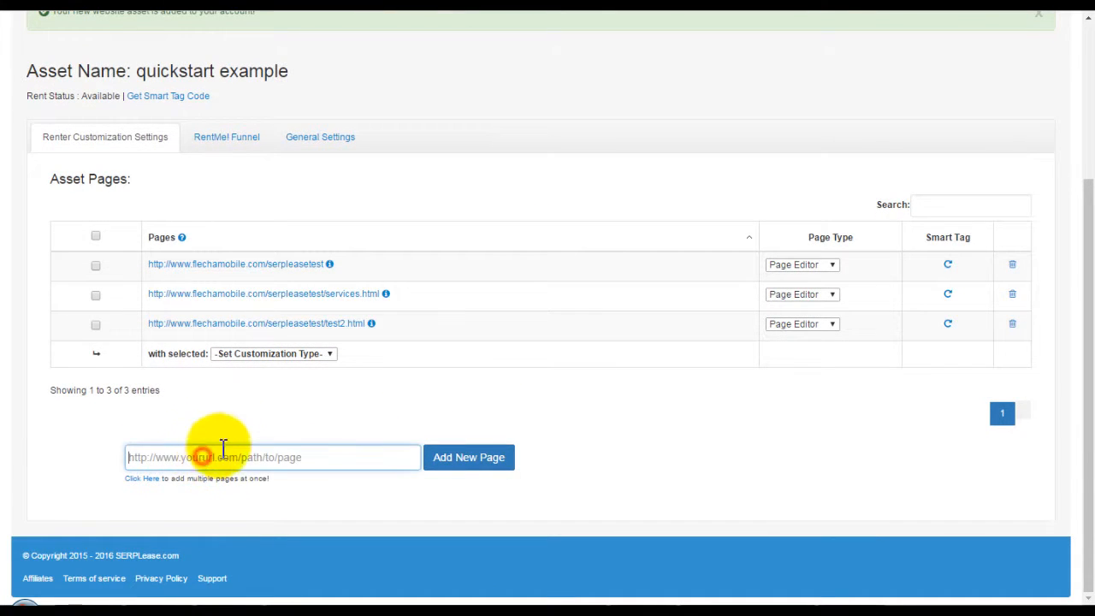
click(143, 483)
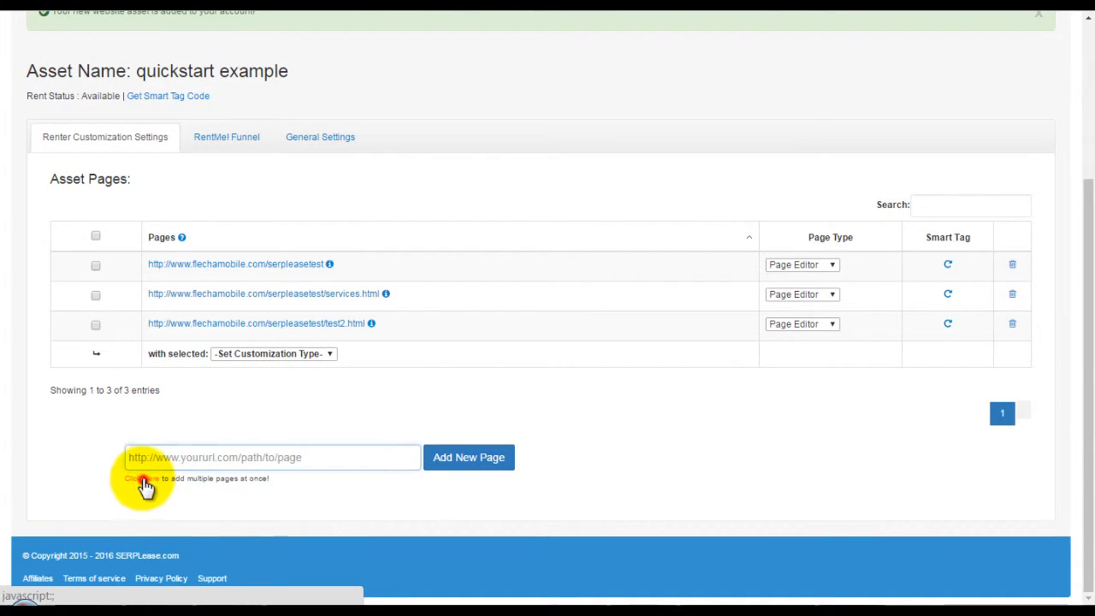
click(752, 58)
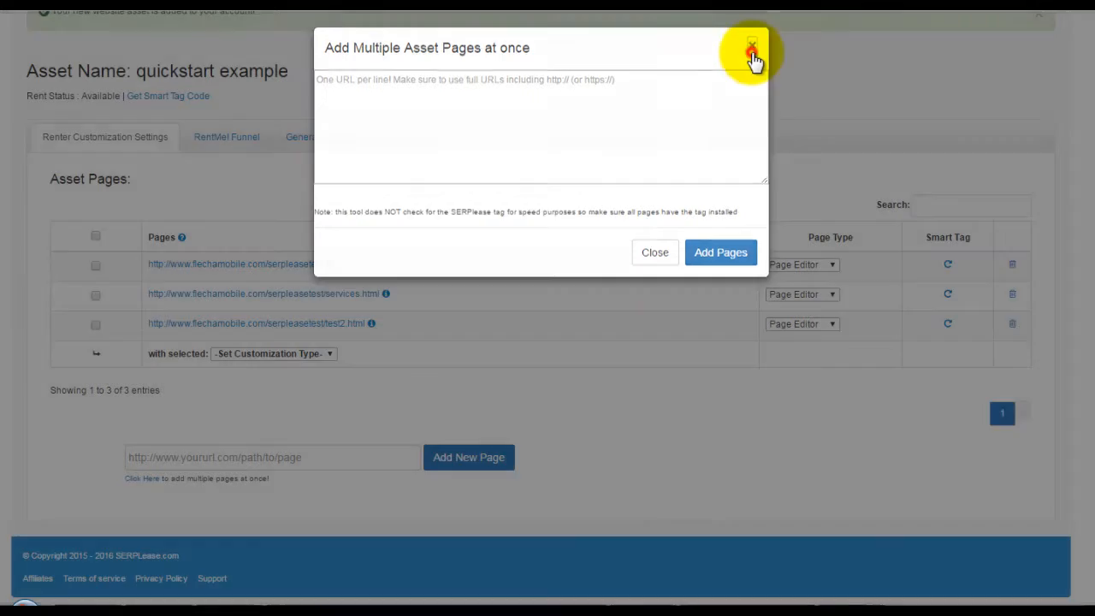
Check smart tag detection on the serpleasetest page and its services.html page
scroll(799, 349, up, 2)
click(947, 341)
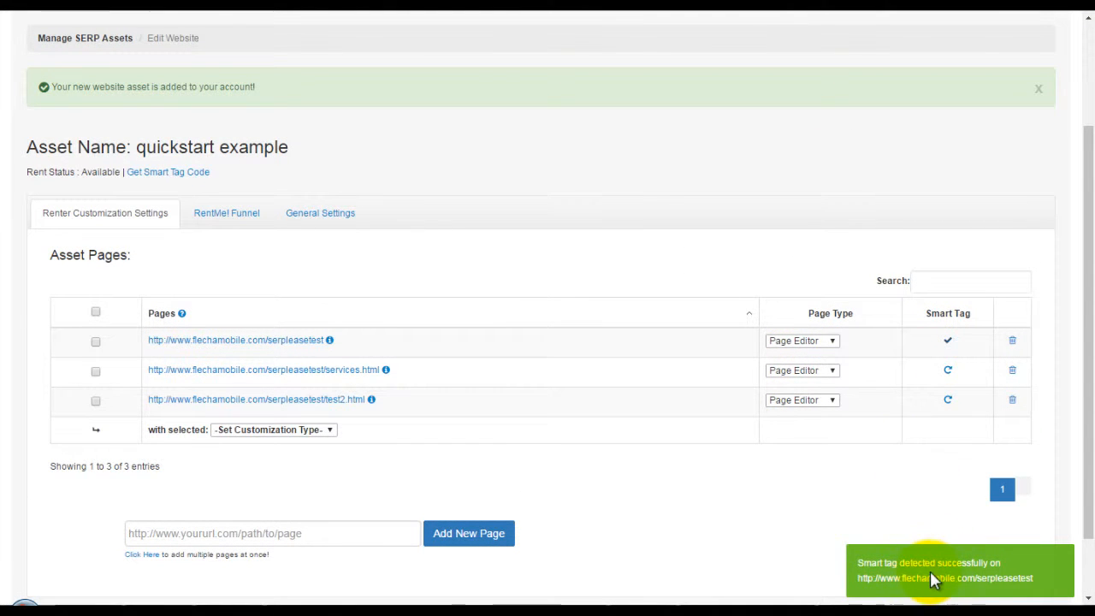
click(947, 370)
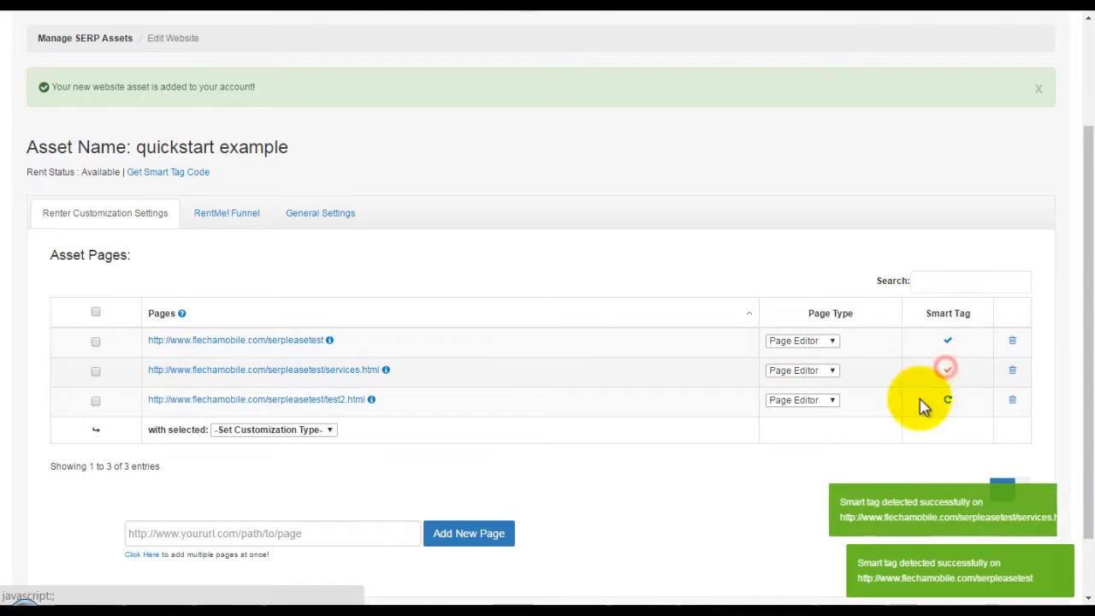
Set the serpleasetest page's type to Overlay Page, and bulk-change services.html and test2.html to Overlay Page
click(811, 342)
click(812, 354)
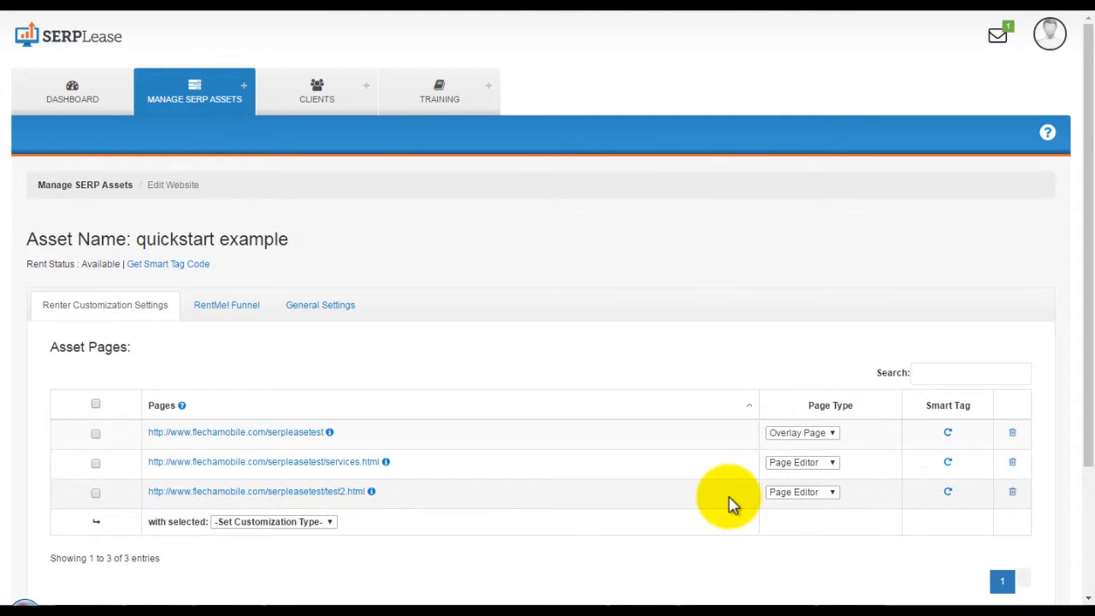
click(95, 493)
click(95, 464)
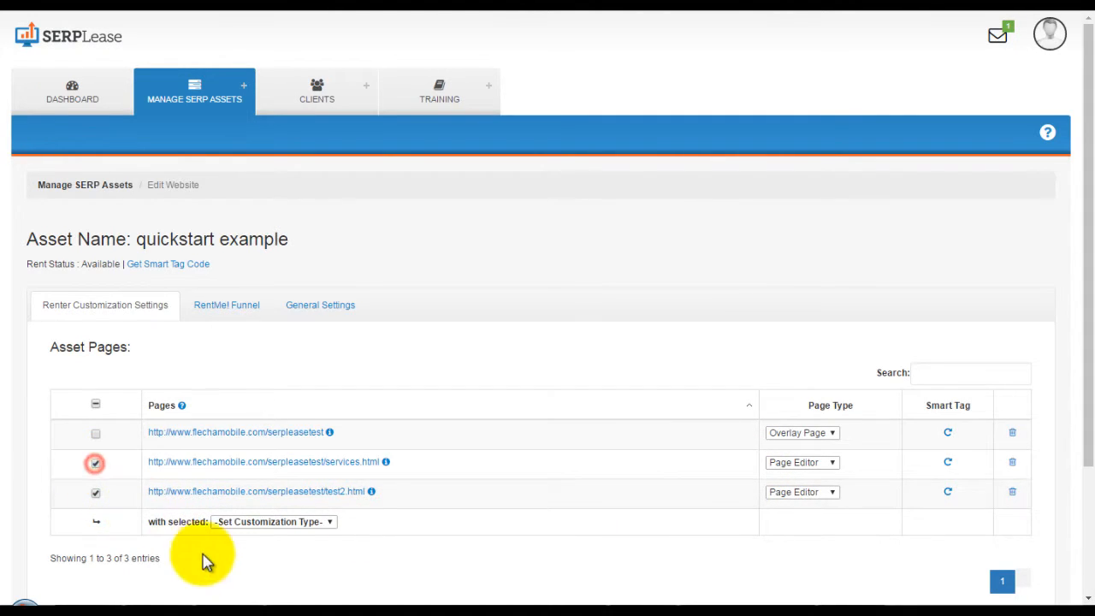
click(267, 523)
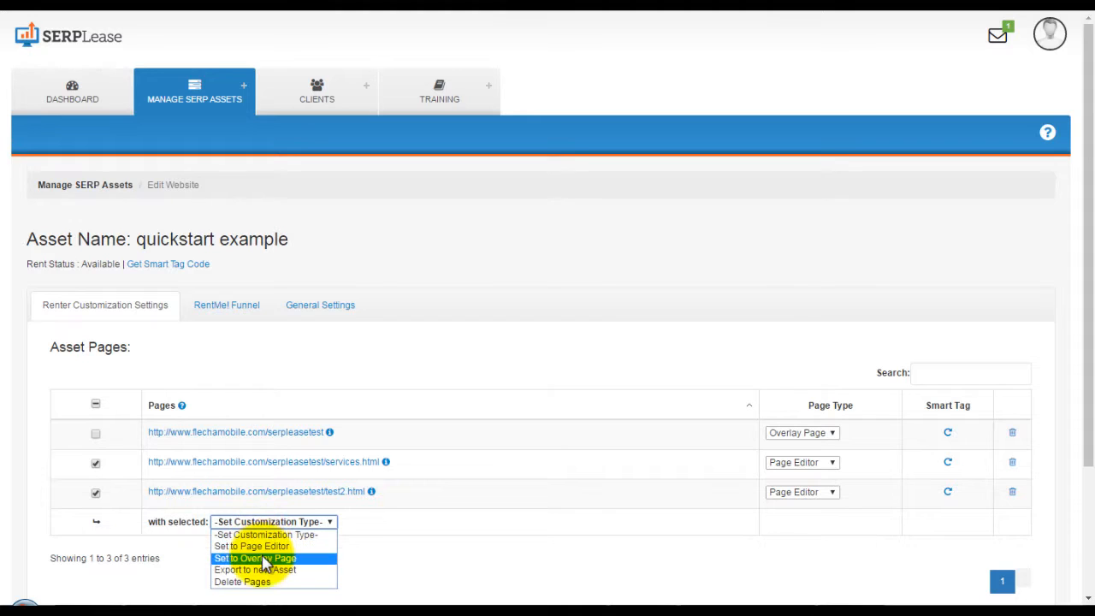
click(262, 558)
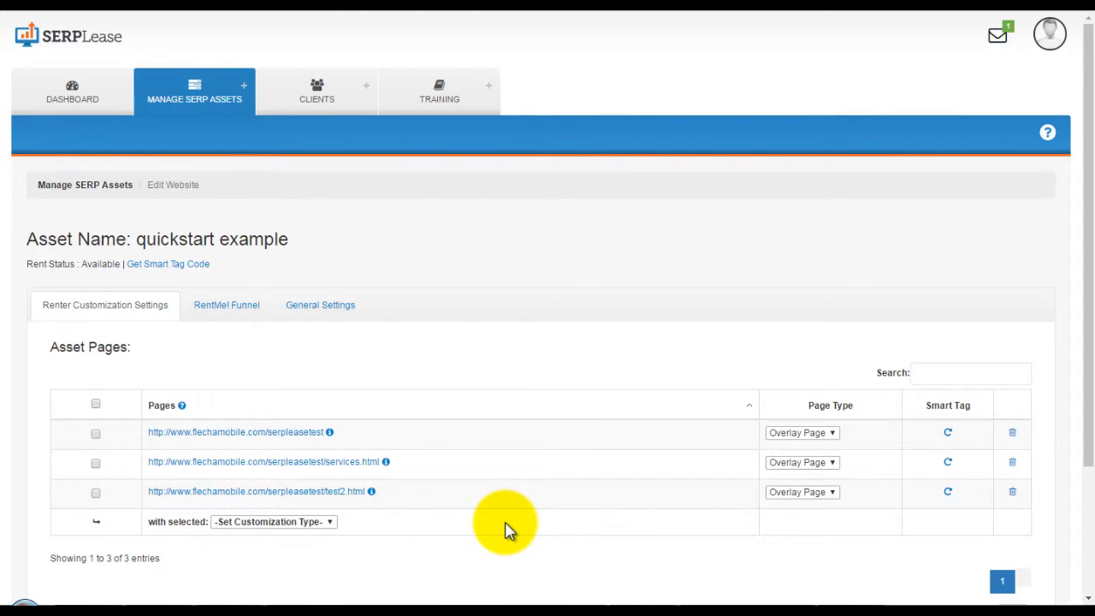
Set the page type of test2.html to Page Editor
click(828, 496)
click(805, 522)
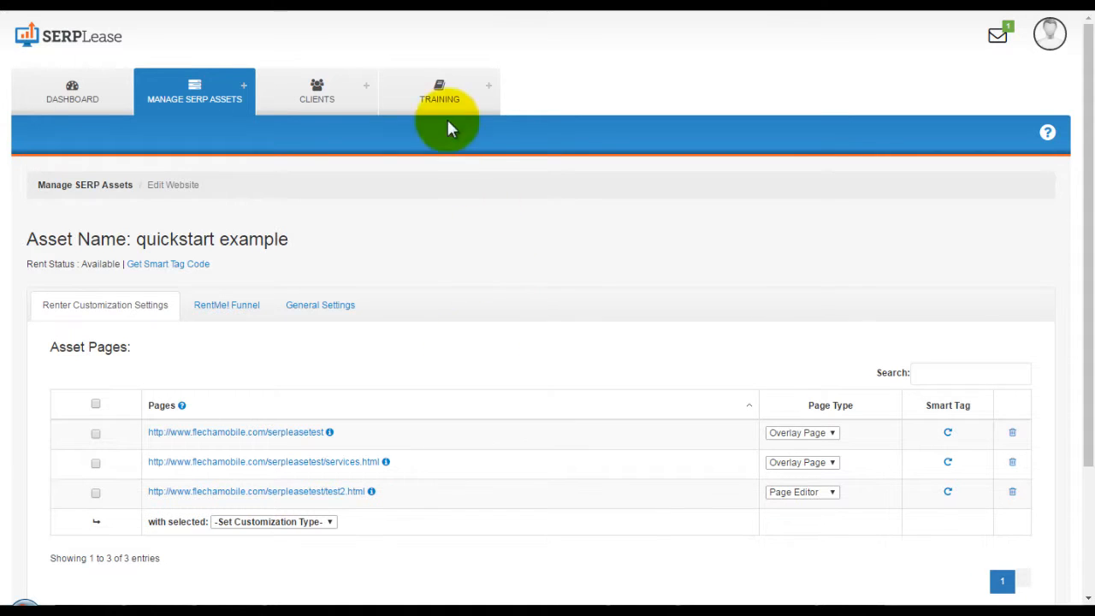
In the asset's general settings, set the asset category (niche) to Mobile Devices
mouse_move(442, 107)
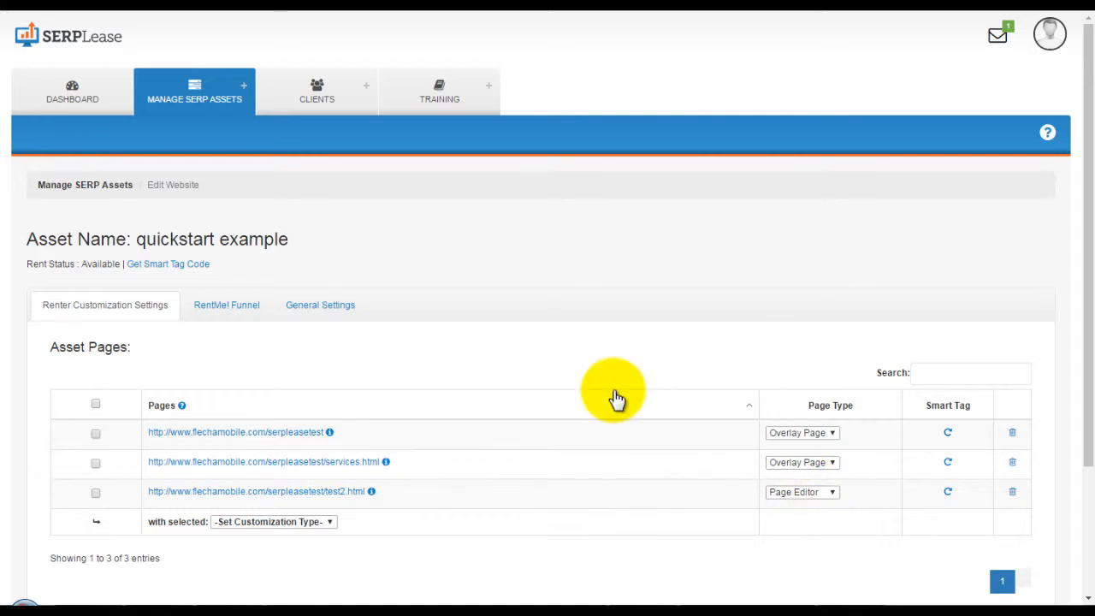
click(345, 310)
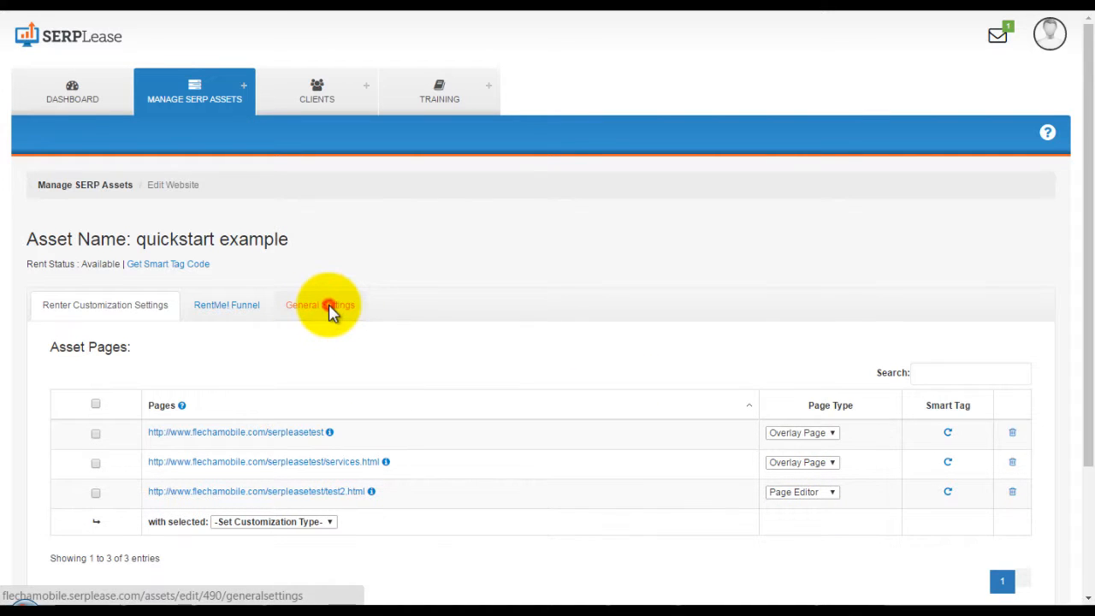
scroll(460, 415, down, 1)
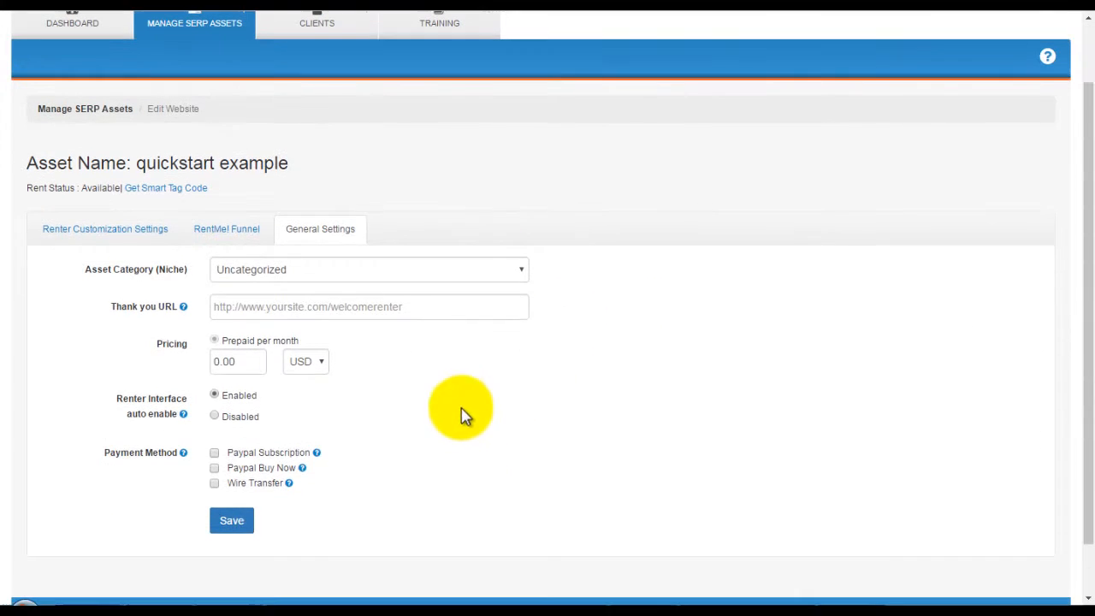
click(459, 272)
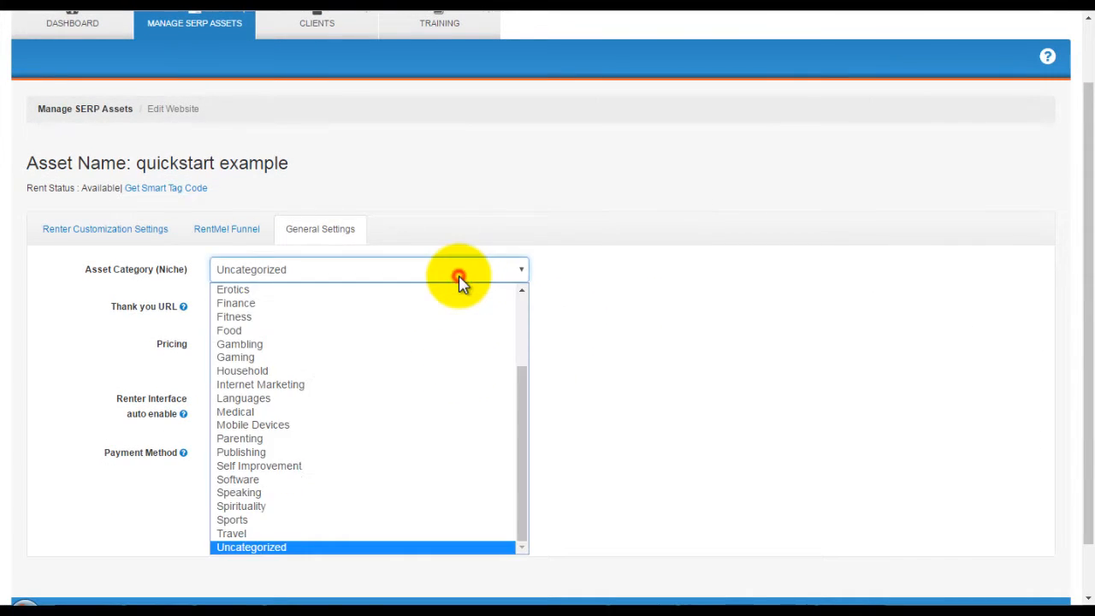
click(288, 425)
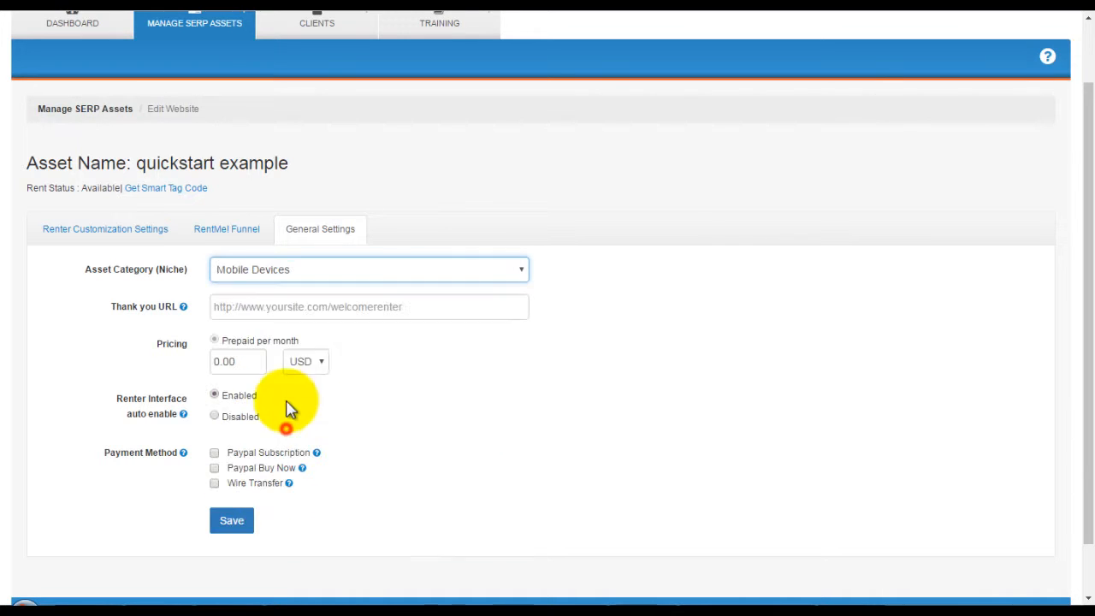
click(299, 308)
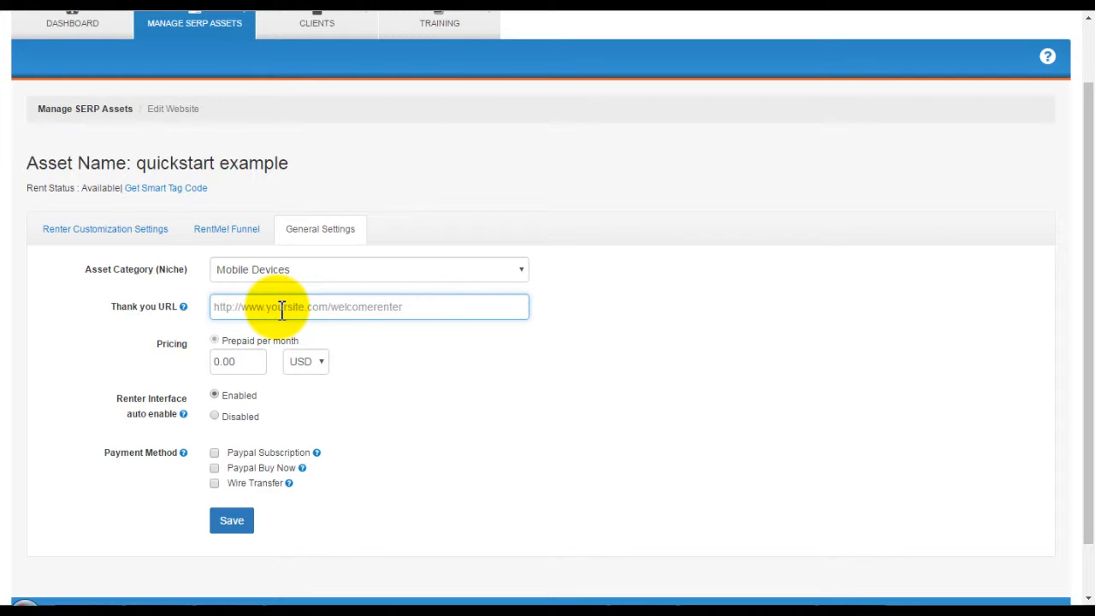
click(281, 308)
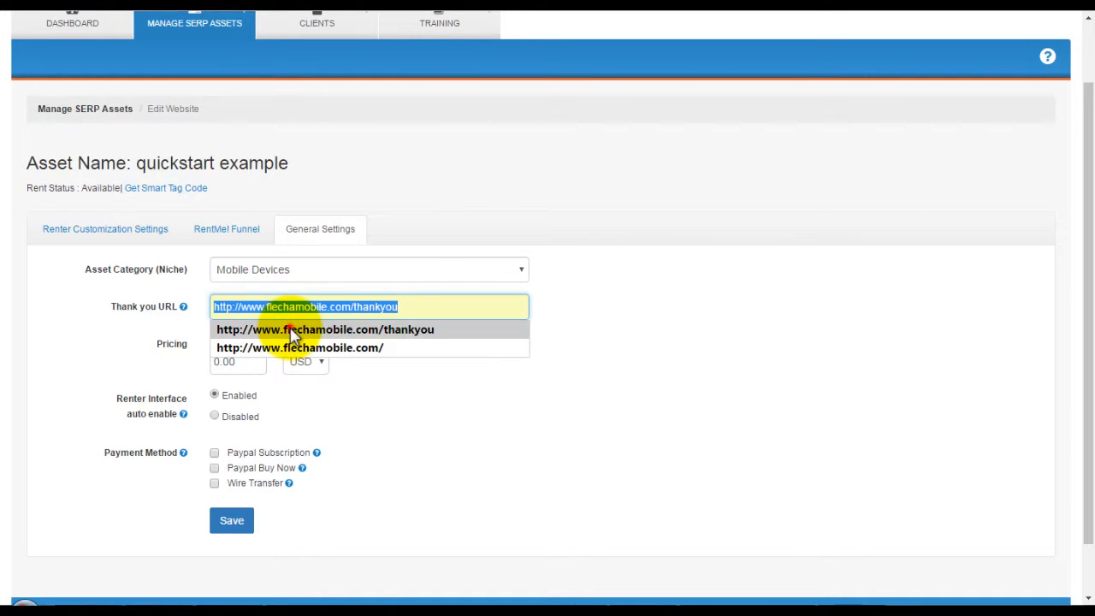
click(287, 325)
click(376, 361)
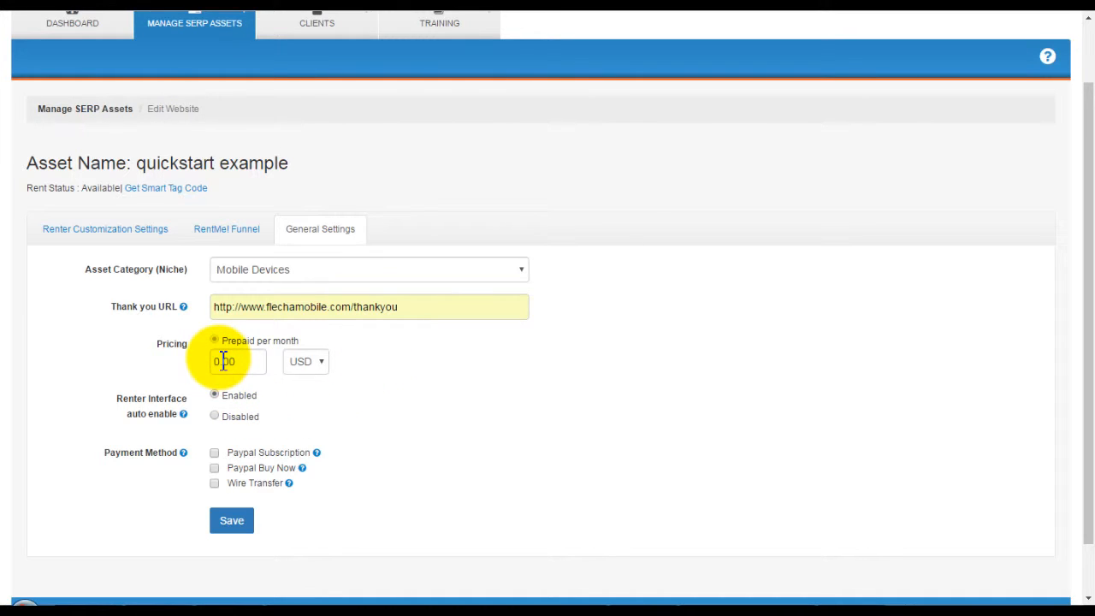
Set the prepaid monthly price to 400.00 and keep USD as the currency
drag(222, 362, 214, 361)
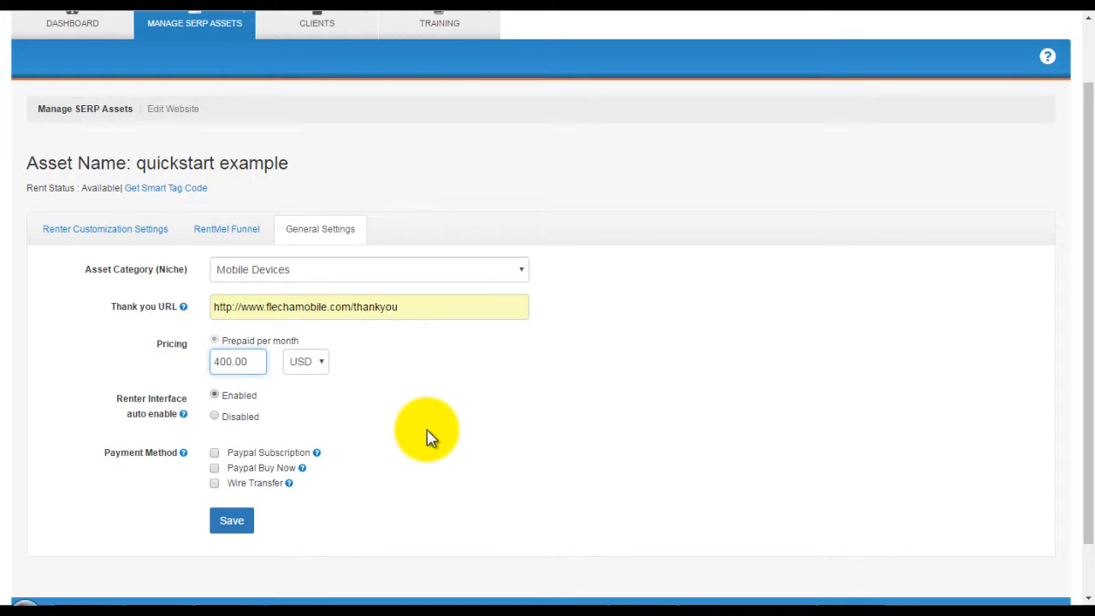
click(316, 363)
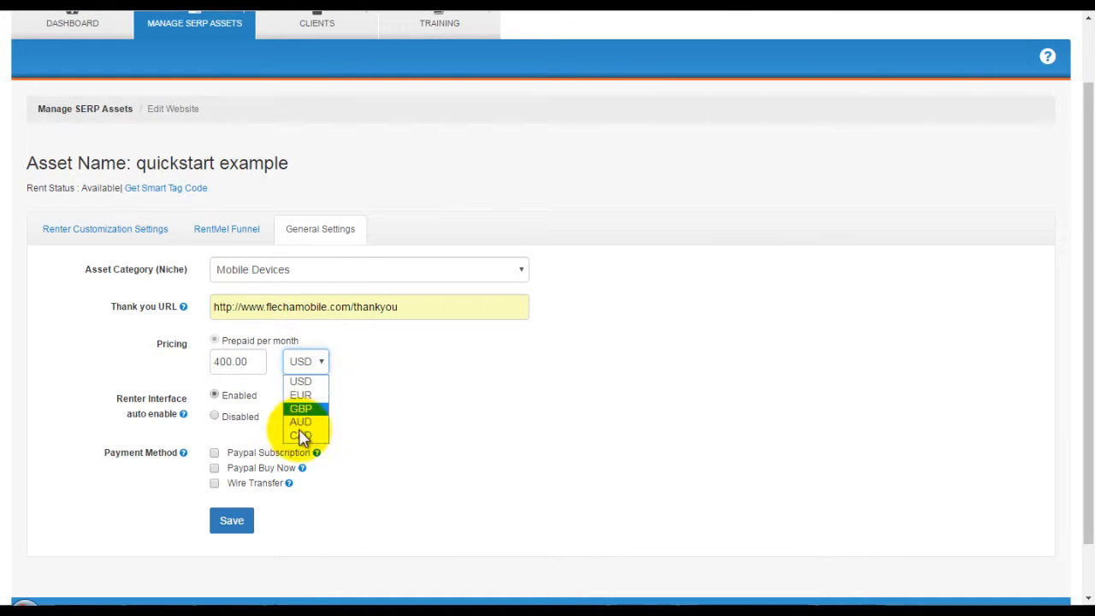
click(307, 382)
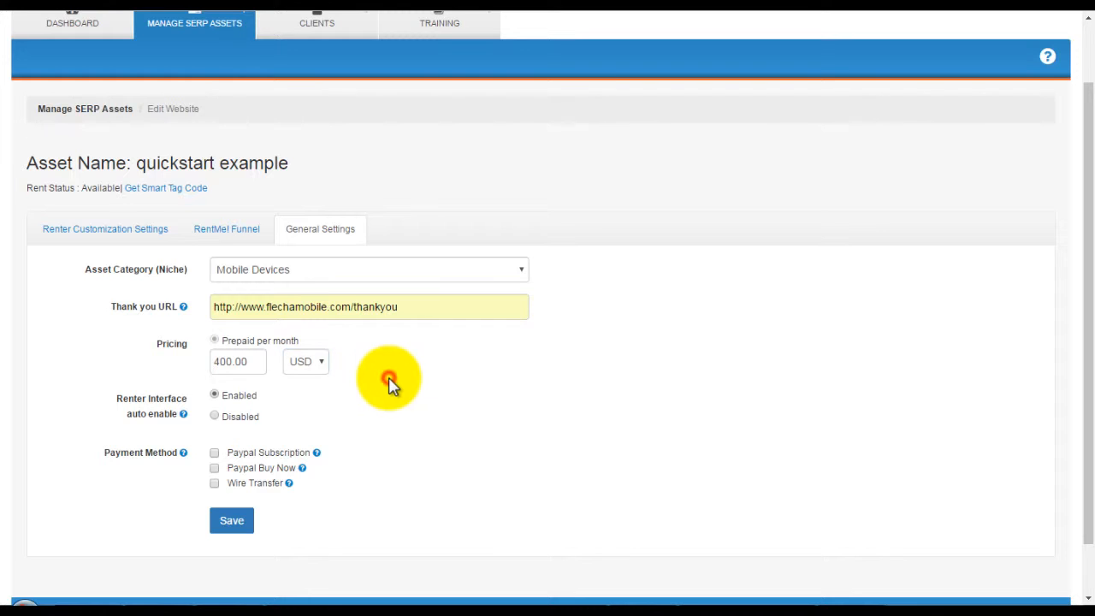
Read the help text for the renter interface auto enable setting
scroll(407, 412, down, 1)
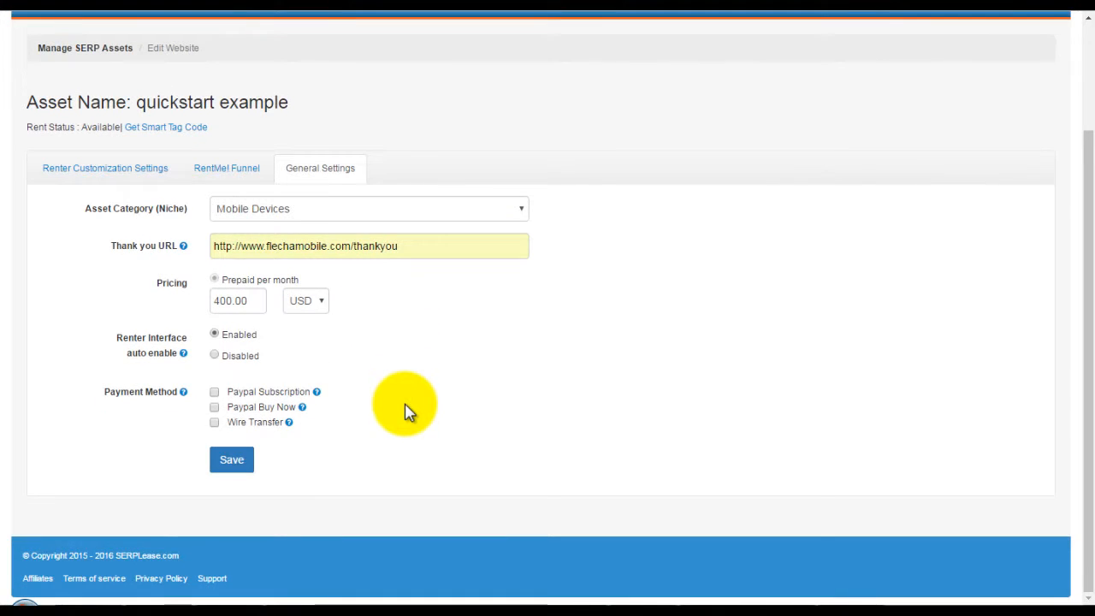
click(183, 355)
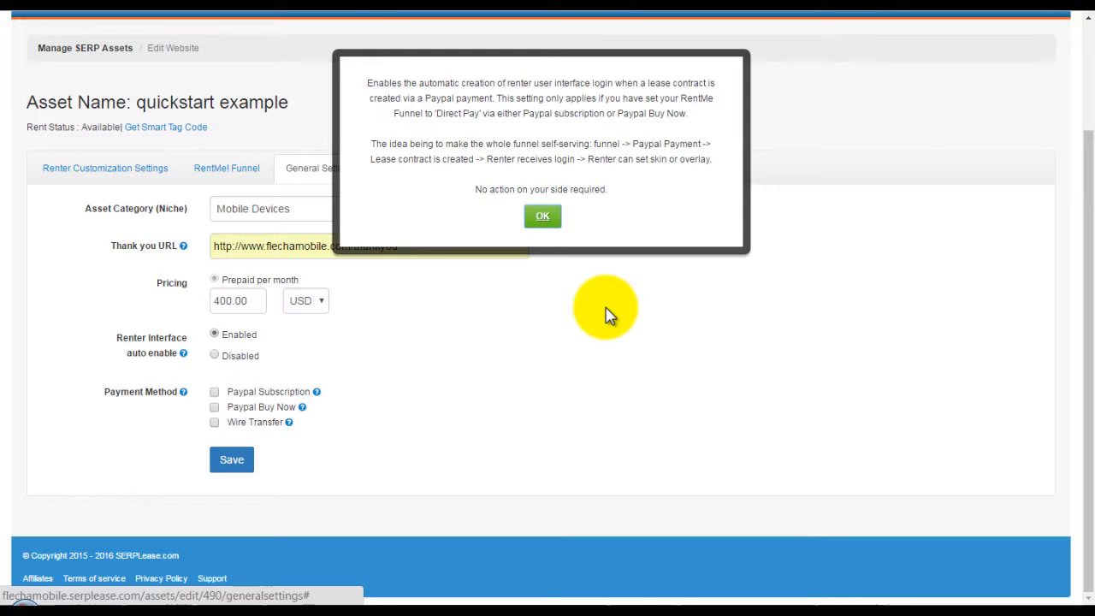
click(544, 219)
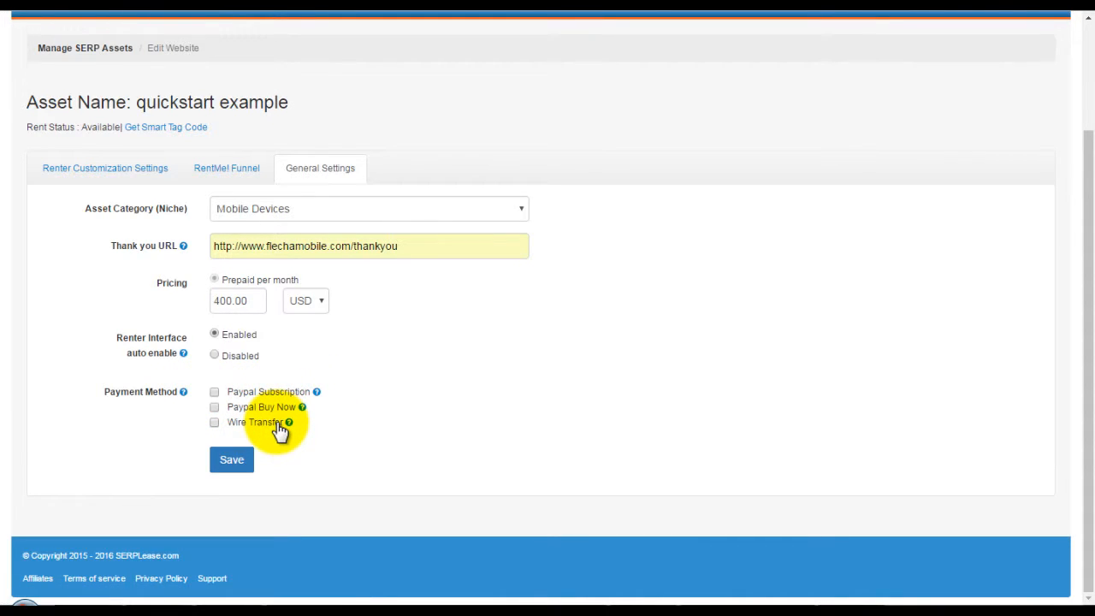
Enable Paypal Subscription as the payment method, check the help for Paypal Buy Now and Wire Transfer, and save the general settings
click(244, 393)
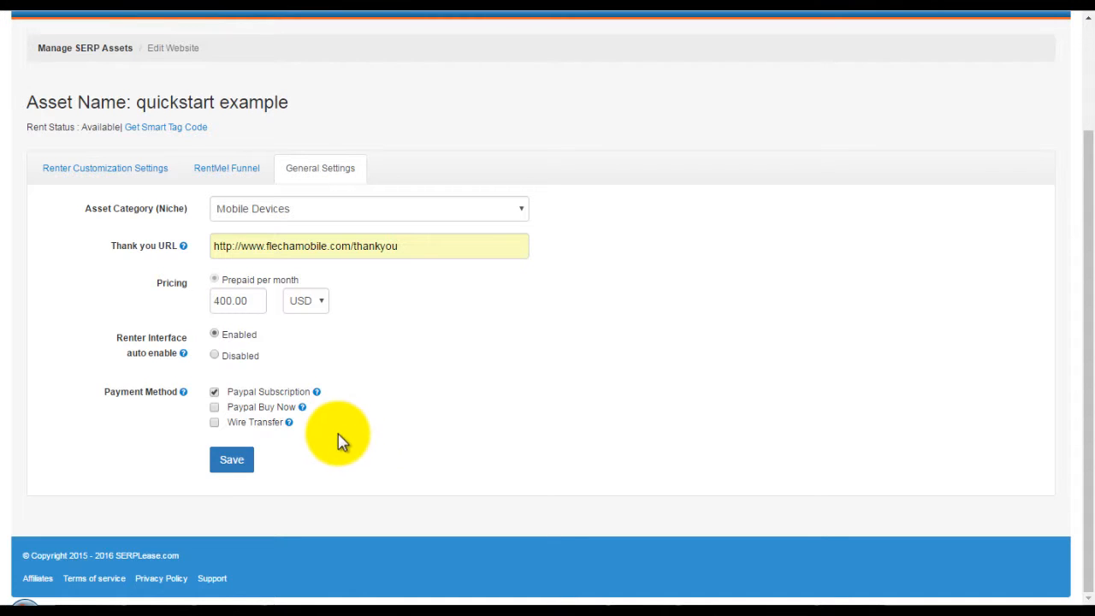
click(303, 407)
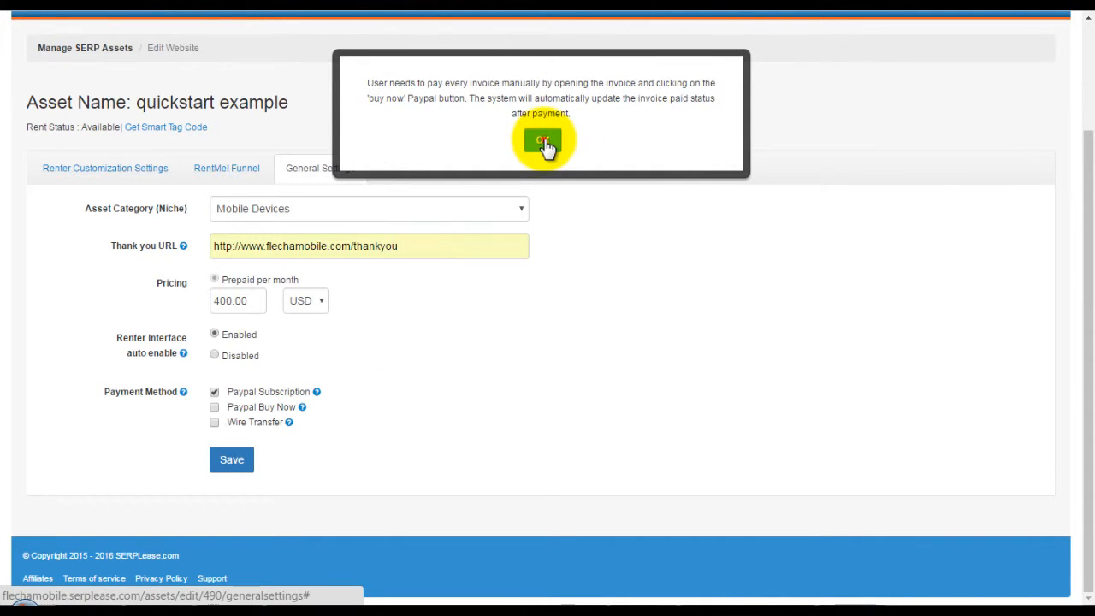
click(543, 141)
click(290, 423)
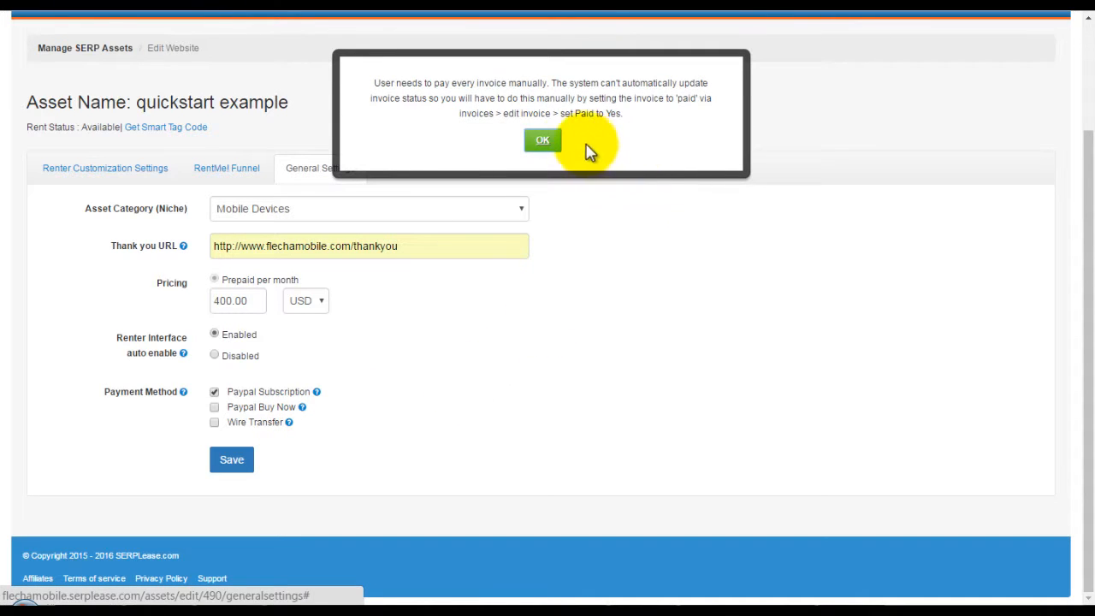
click(544, 142)
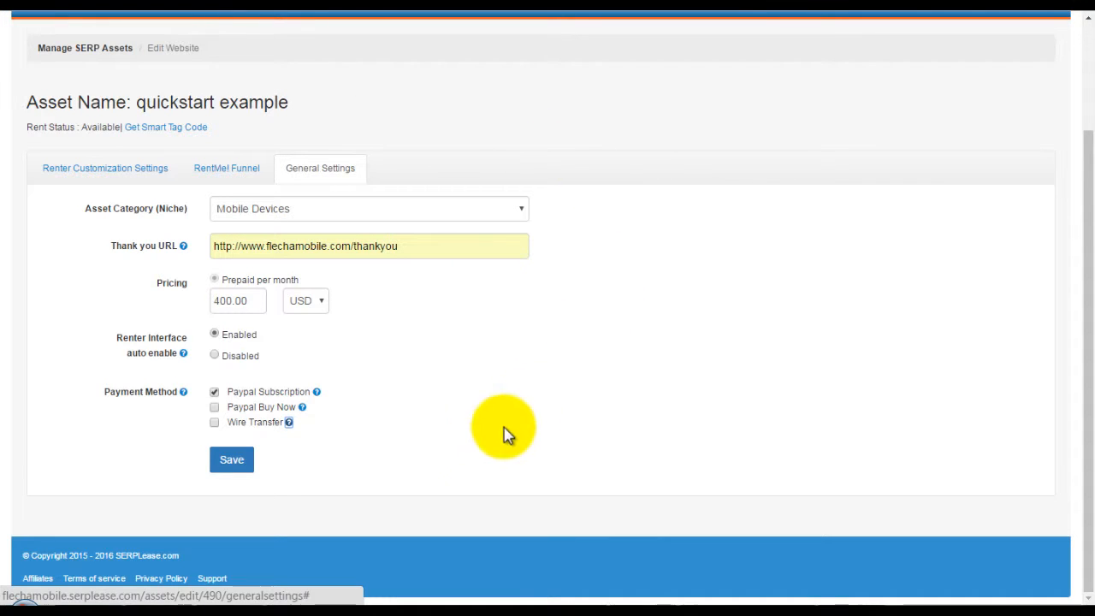
click(224, 466)
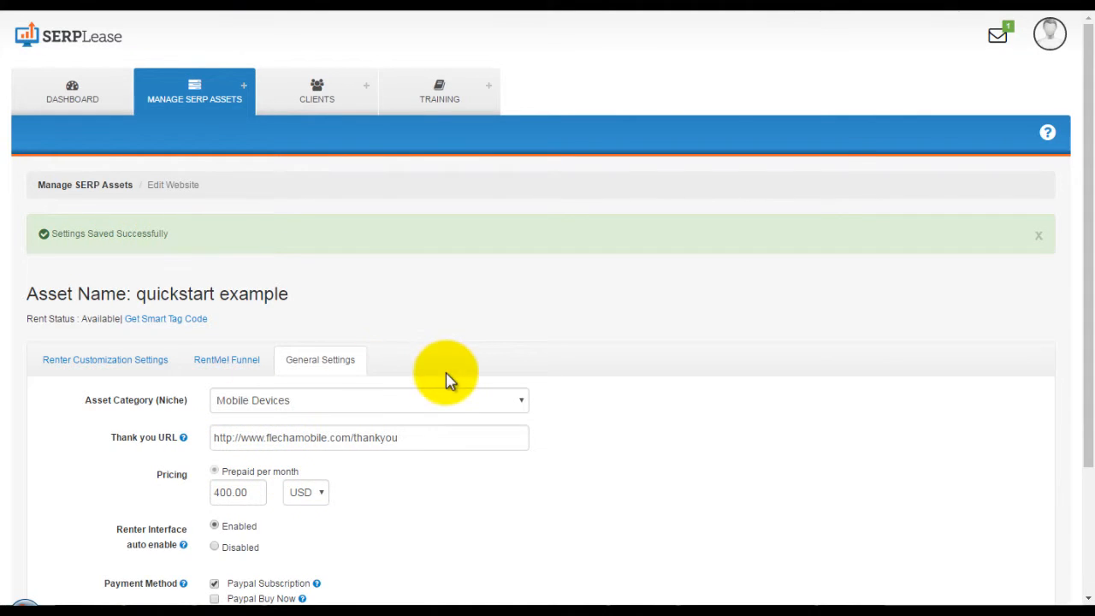
scroll(402, 381, down, 1)
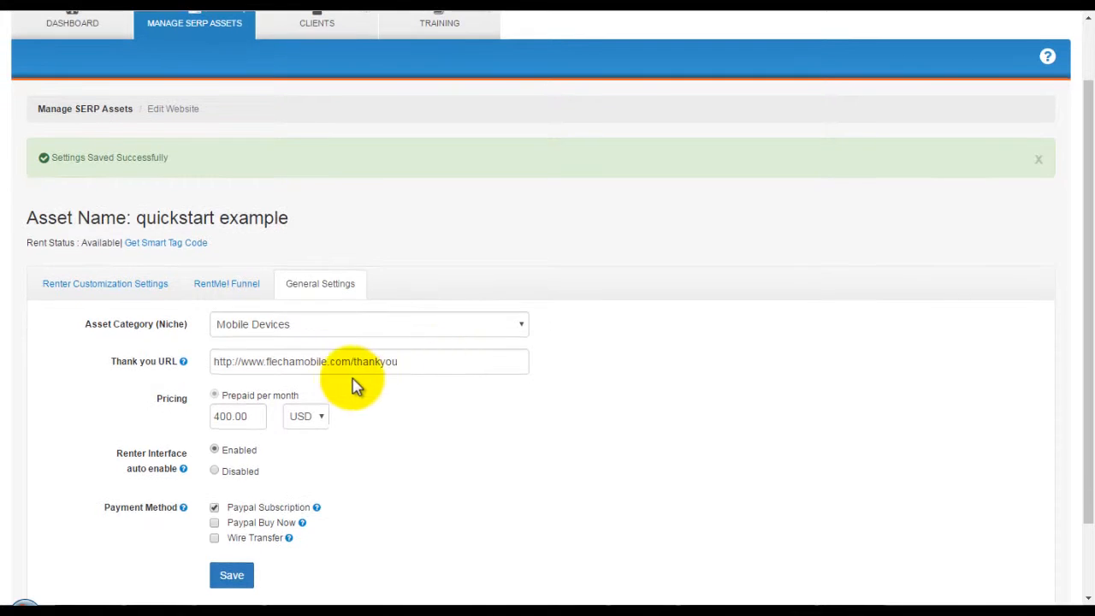
click(221, 289)
scroll(299, 475, down, 1)
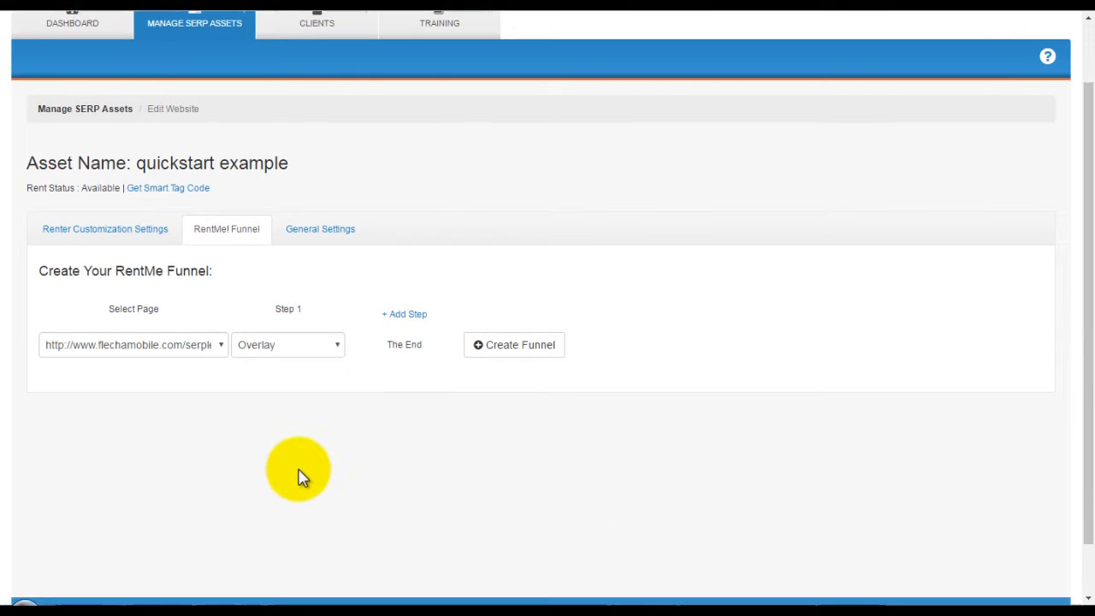
click(211, 349)
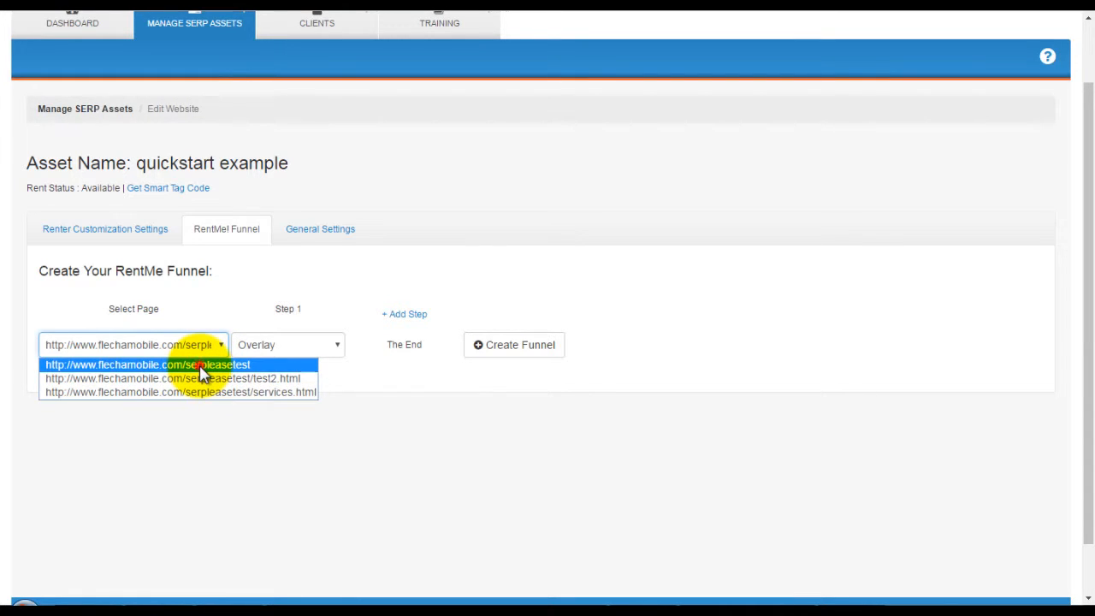
click(202, 366)
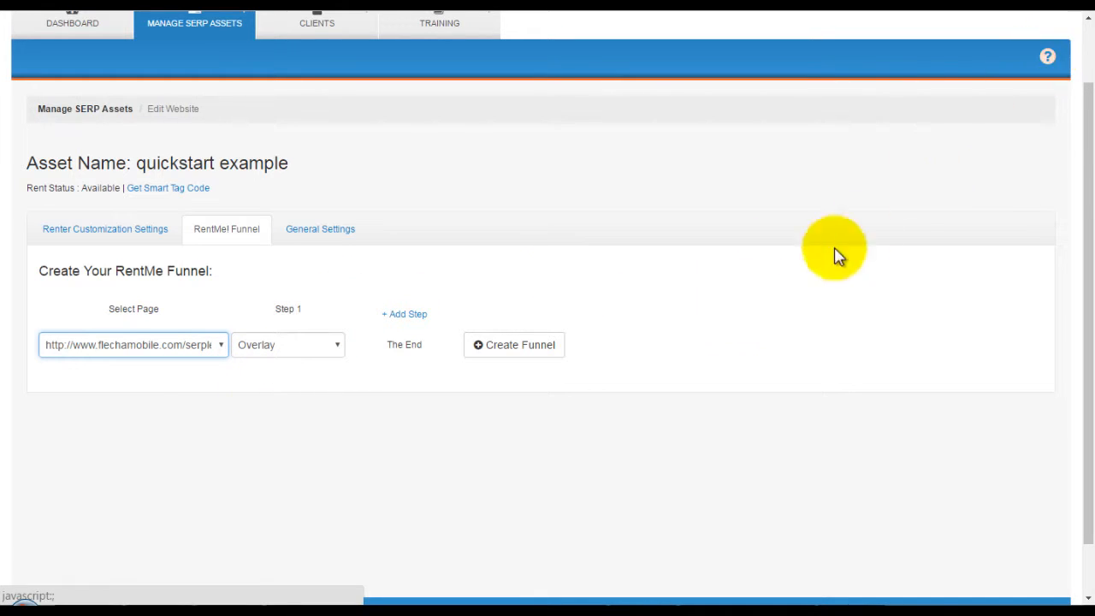
Set the funnel's first step to Popup Ad, add Sales Page as the second step, and create the funnel
click(319, 348)
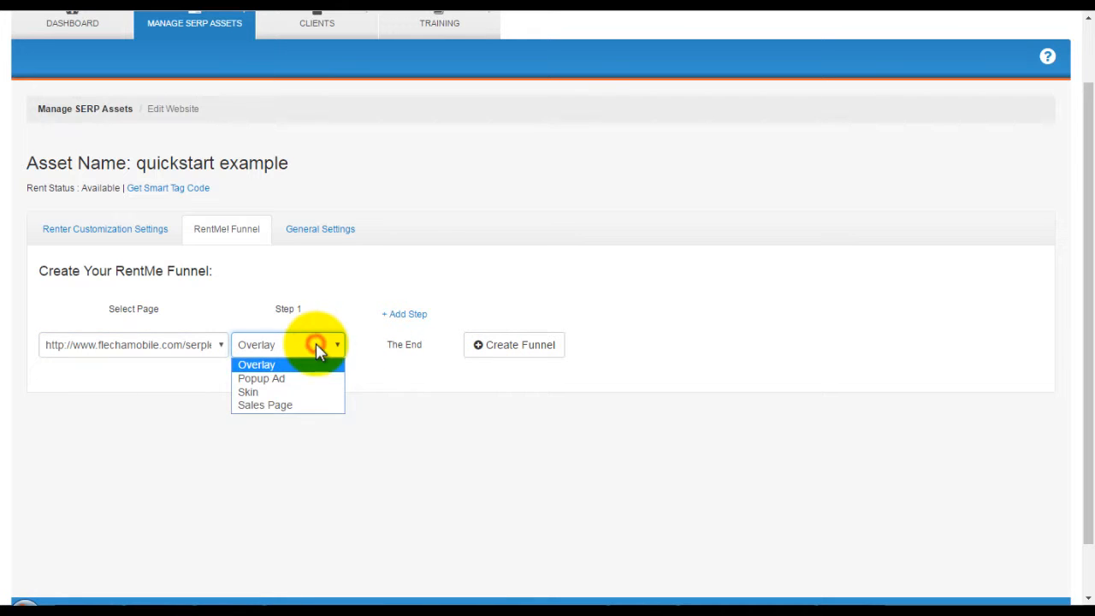
click(270, 381)
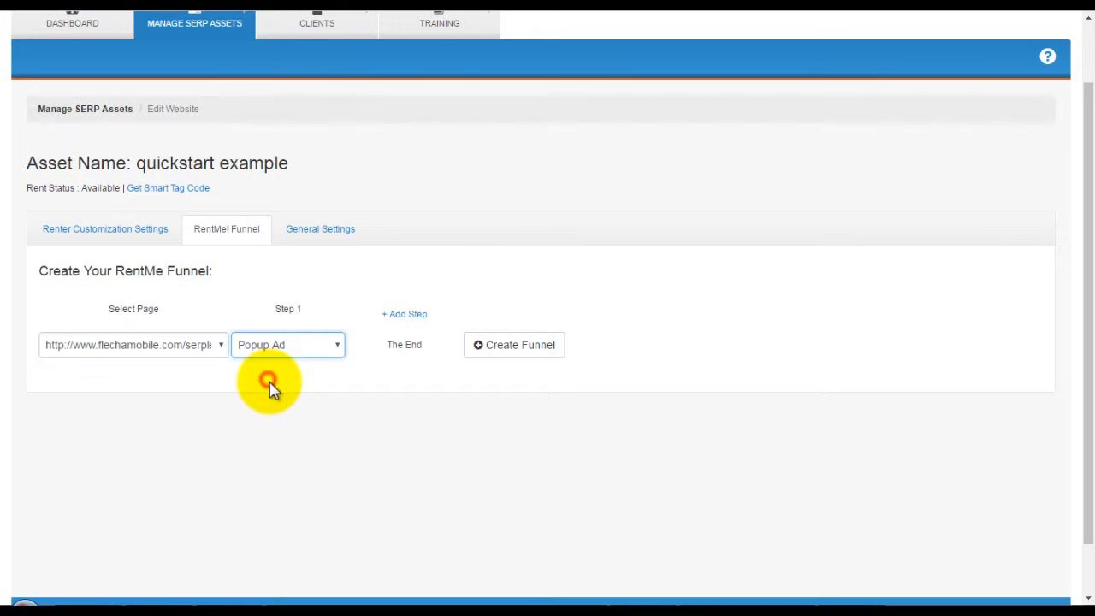
click(414, 316)
click(426, 344)
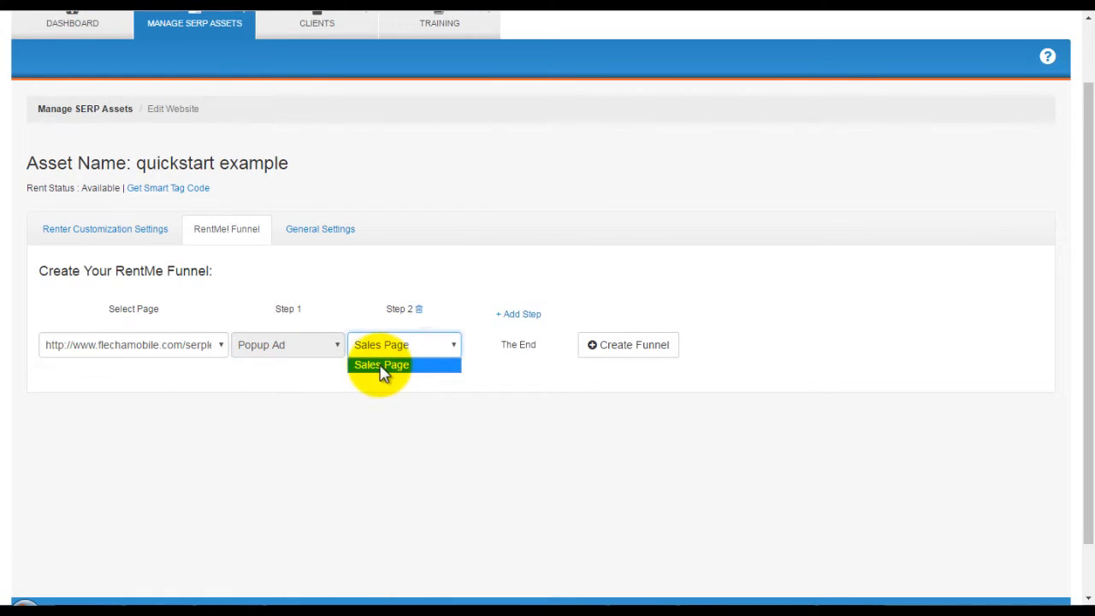
click(437, 363)
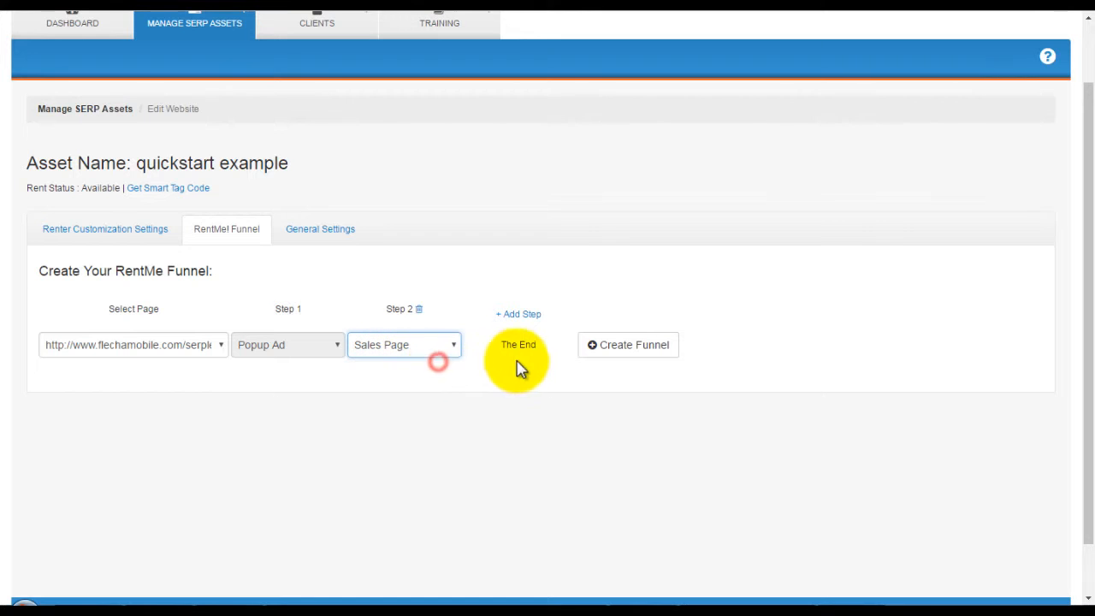
click(623, 354)
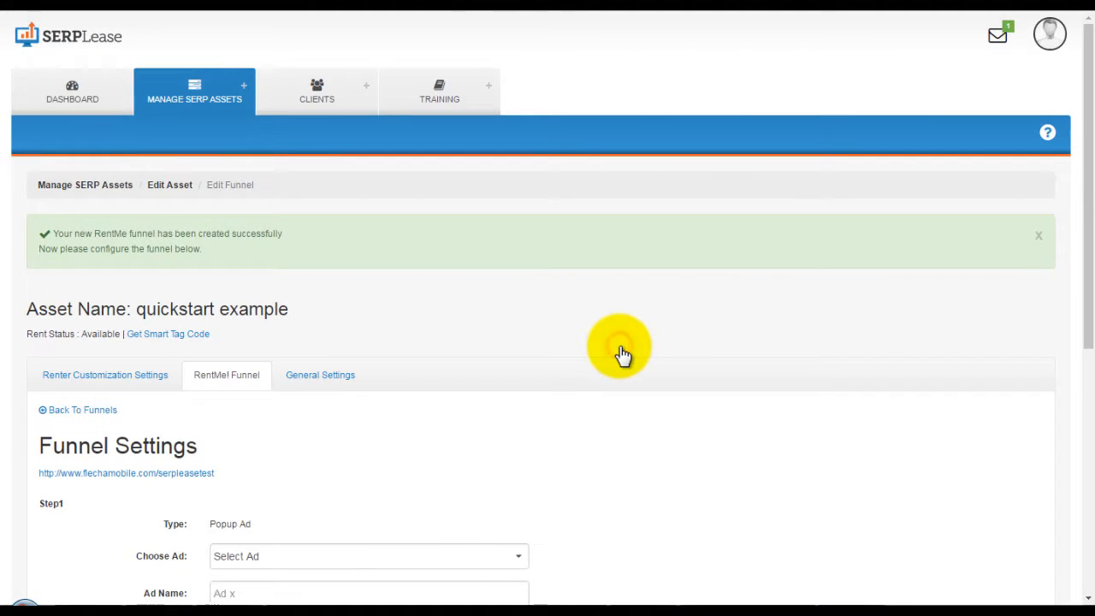
Create a new popup ad for the funnel's first step, named "quickstart example", with a delay of 0 minutes 08 seconds
scroll(587, 384, down, 1)
scroll(599, 398, down, 4)
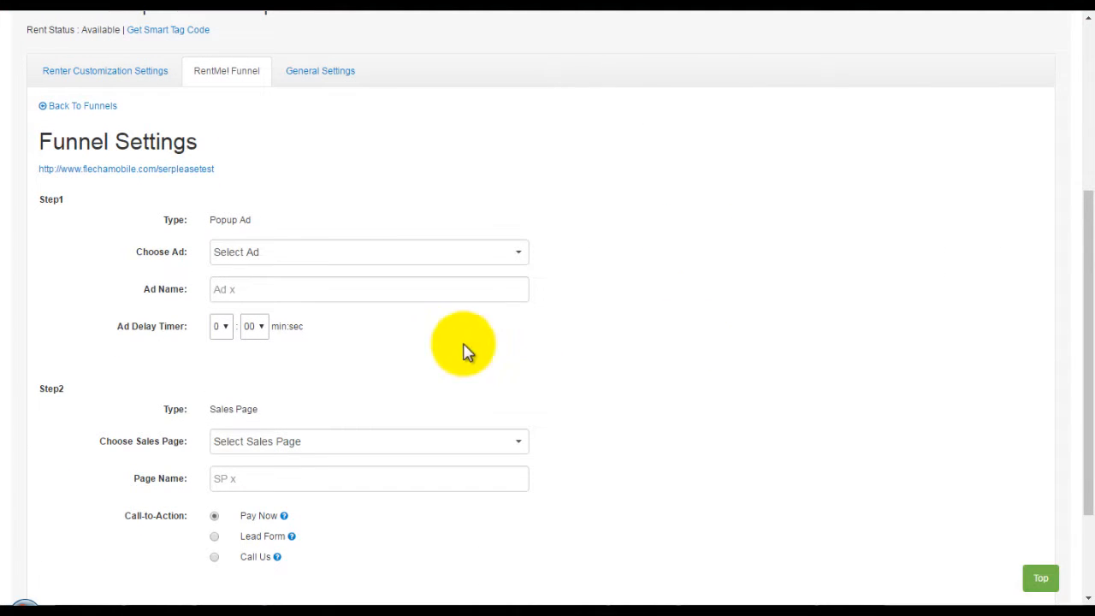
click(511, 256)
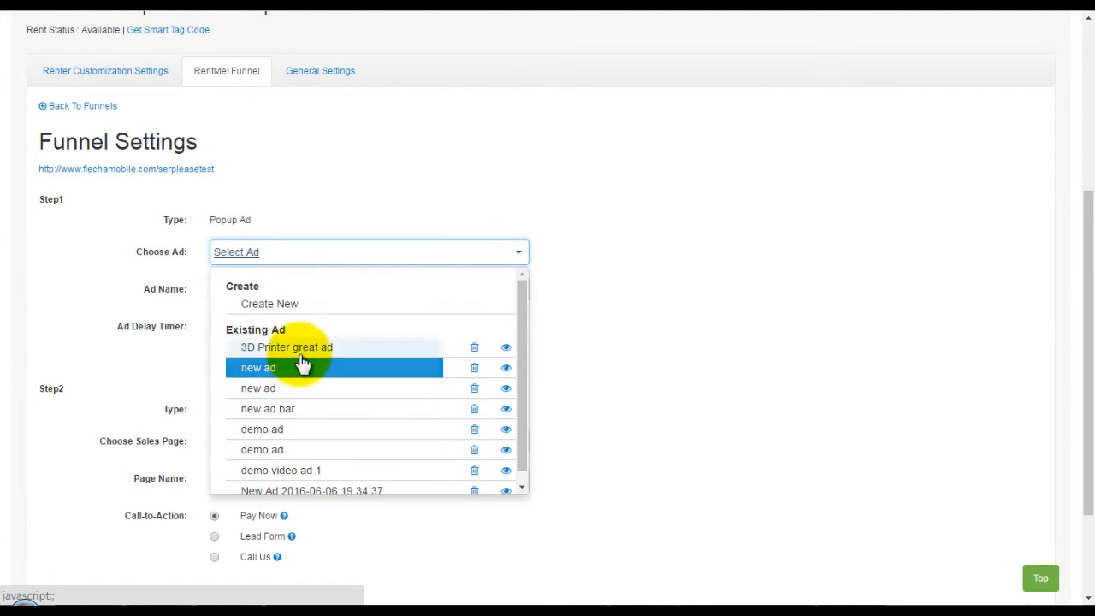
click(274, 304)
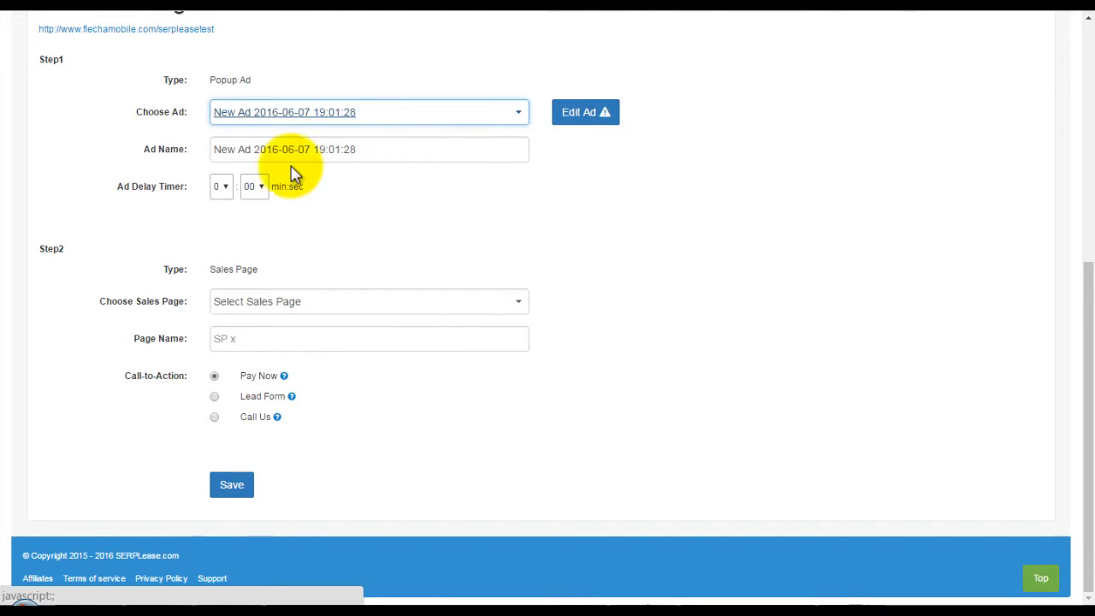
drag(356, 151, 215, 188)
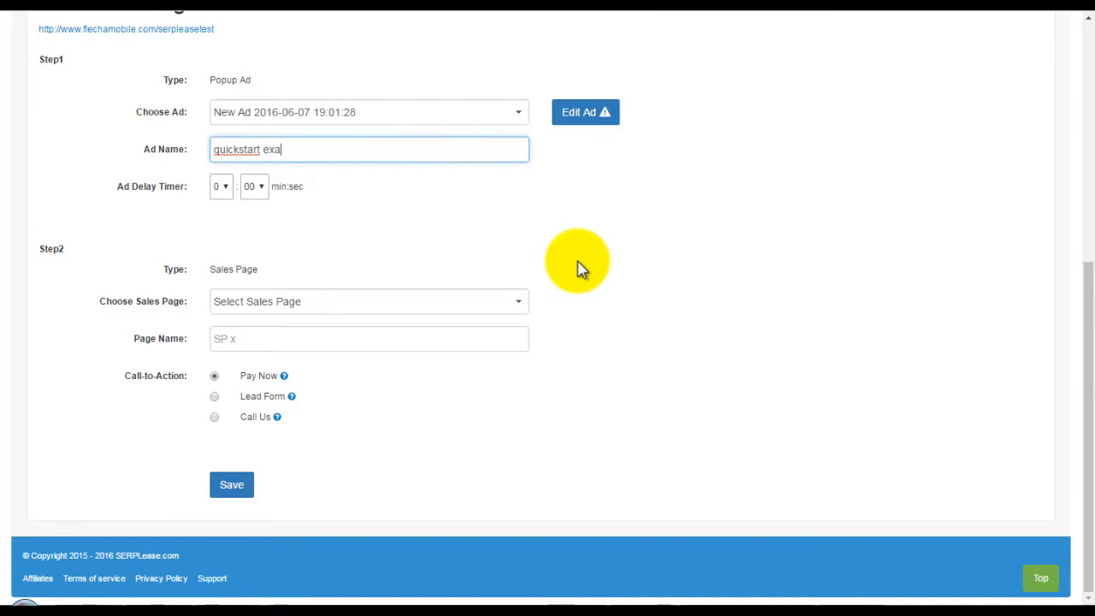
click(259, 186)
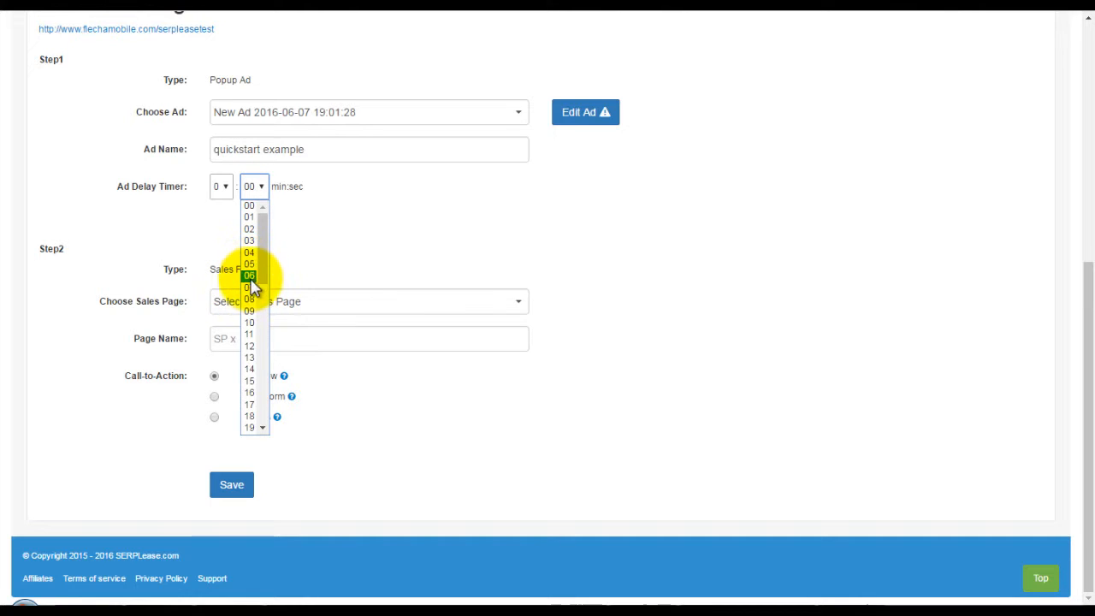
click(249, 299)
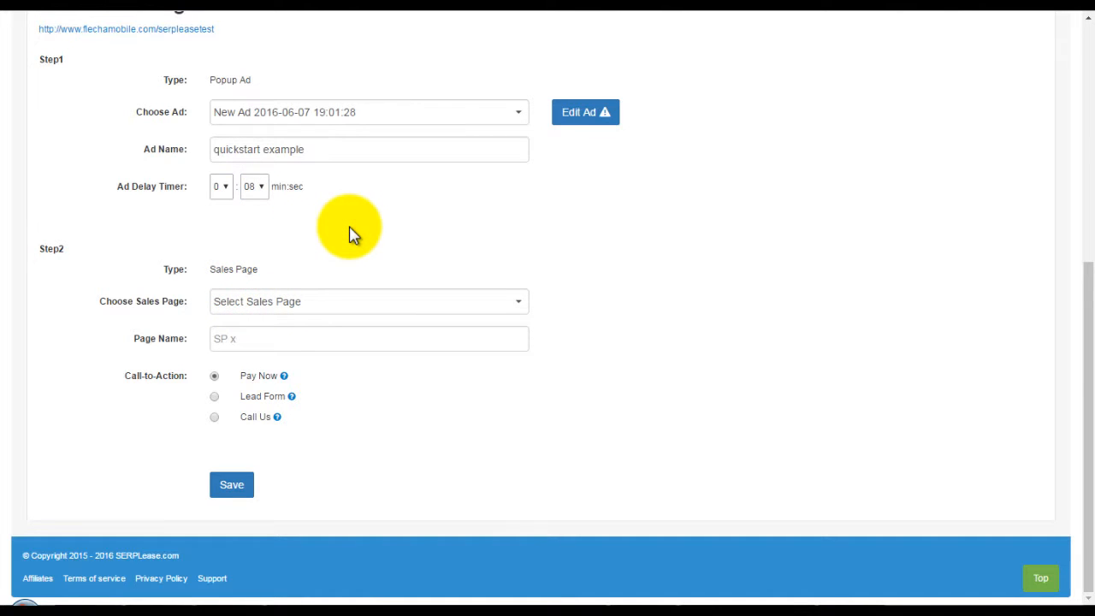
Create a new sales page for the funnel's second step and name it "quick sp"
click(498, 302)
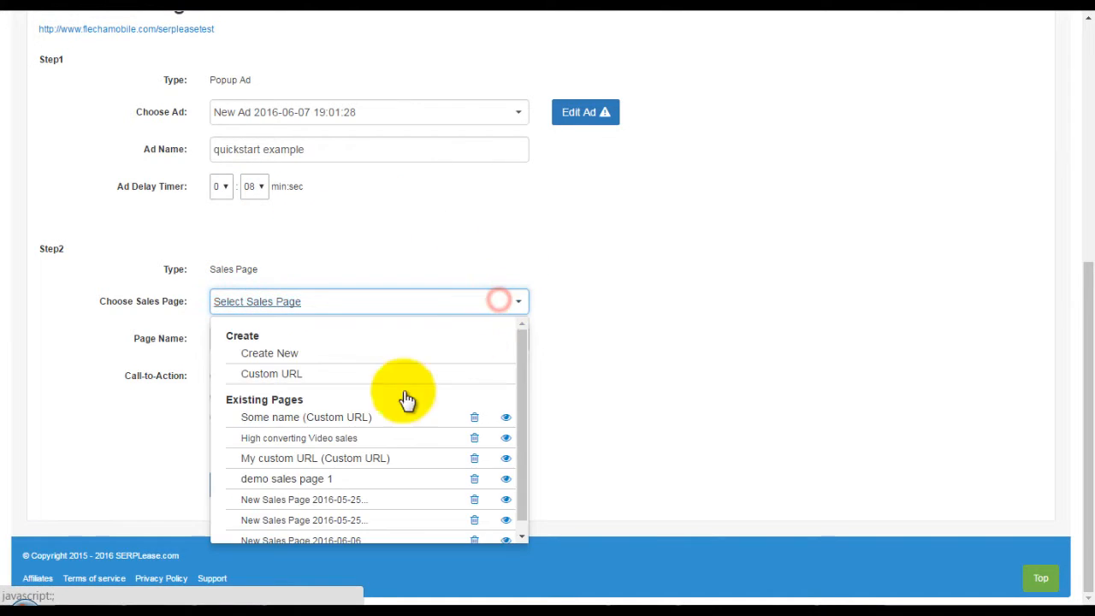
click(275, 354)
drag(420, 337, 205, 342)
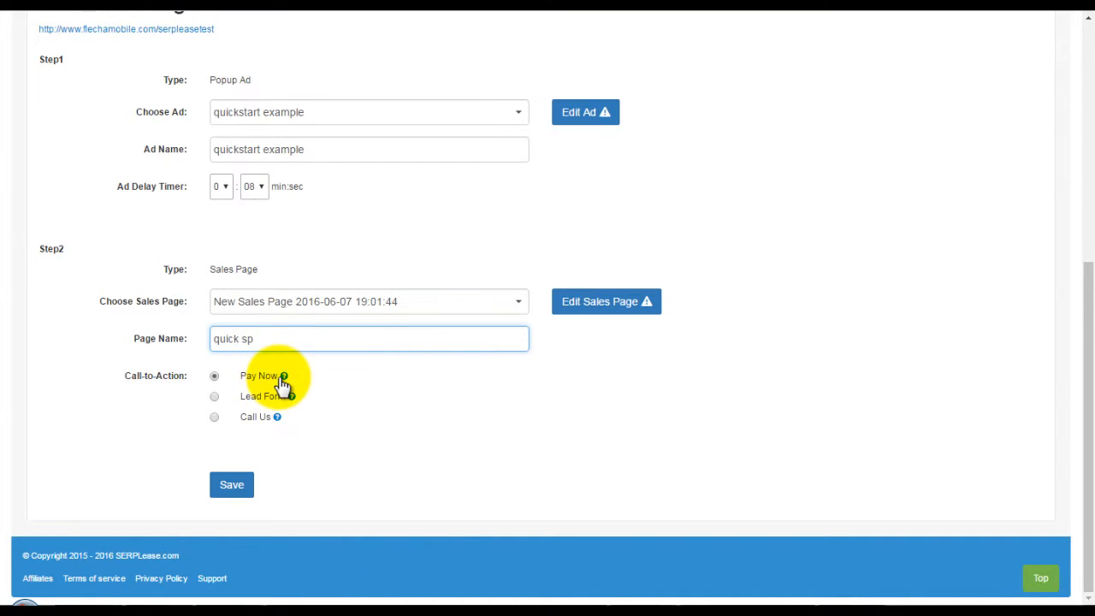
Read the help for the Pay Now, Lead Form and Call Us call-to-action options, and locate the account settings
click(283, 378)
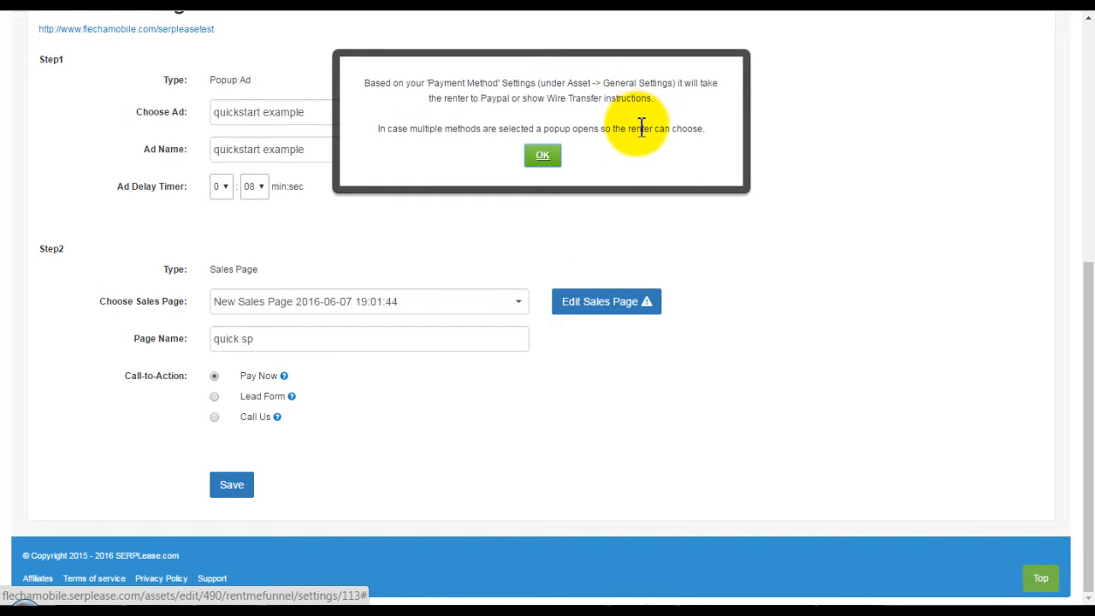
click(545, 159)
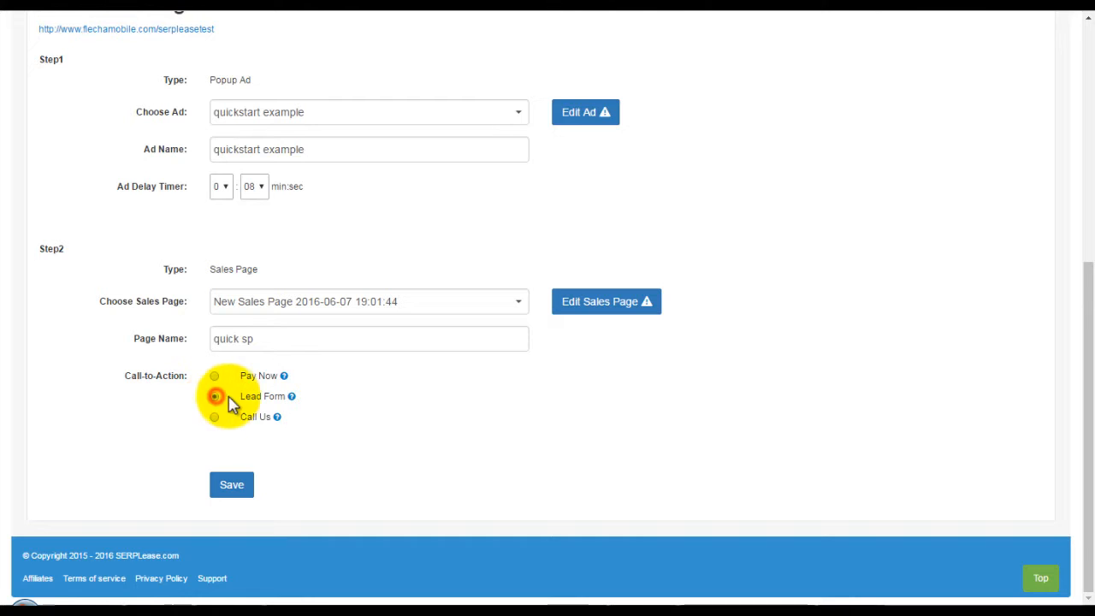
click(290, 397)
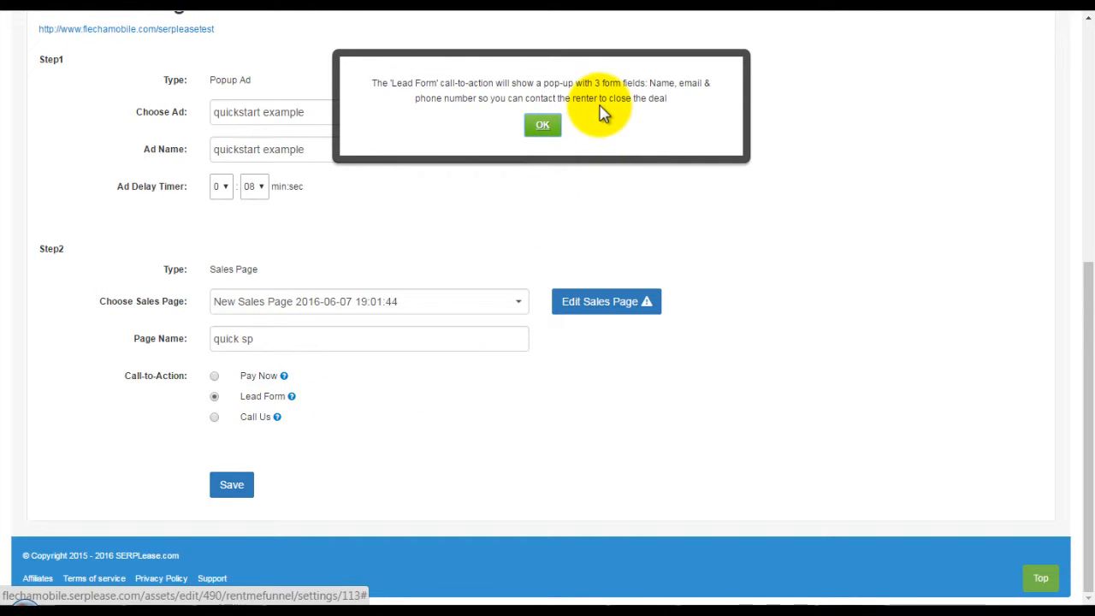
click(545, 129)
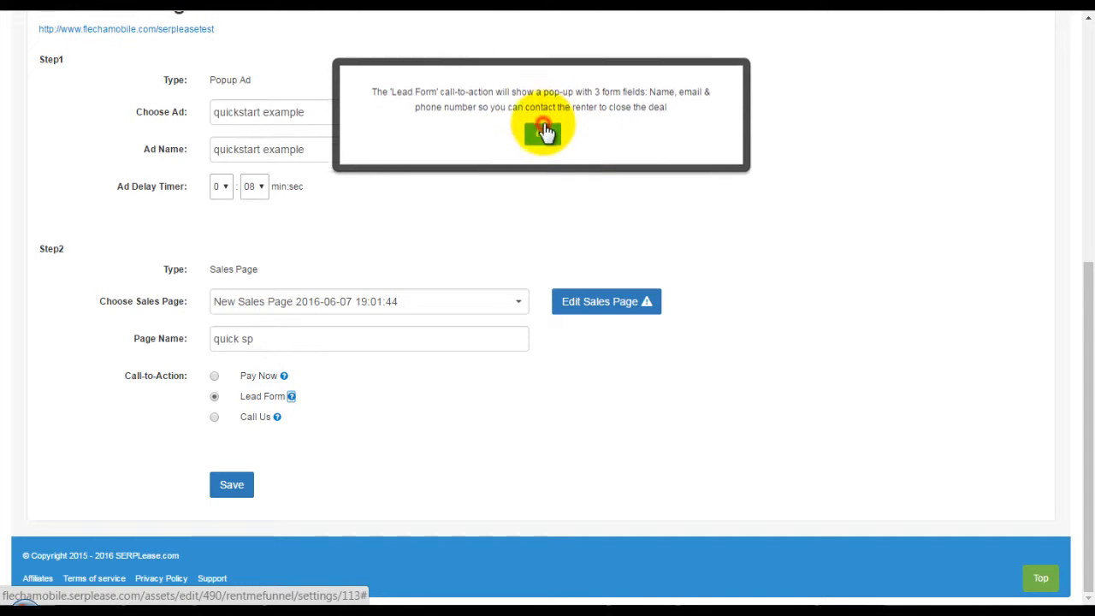
click(226, 419)
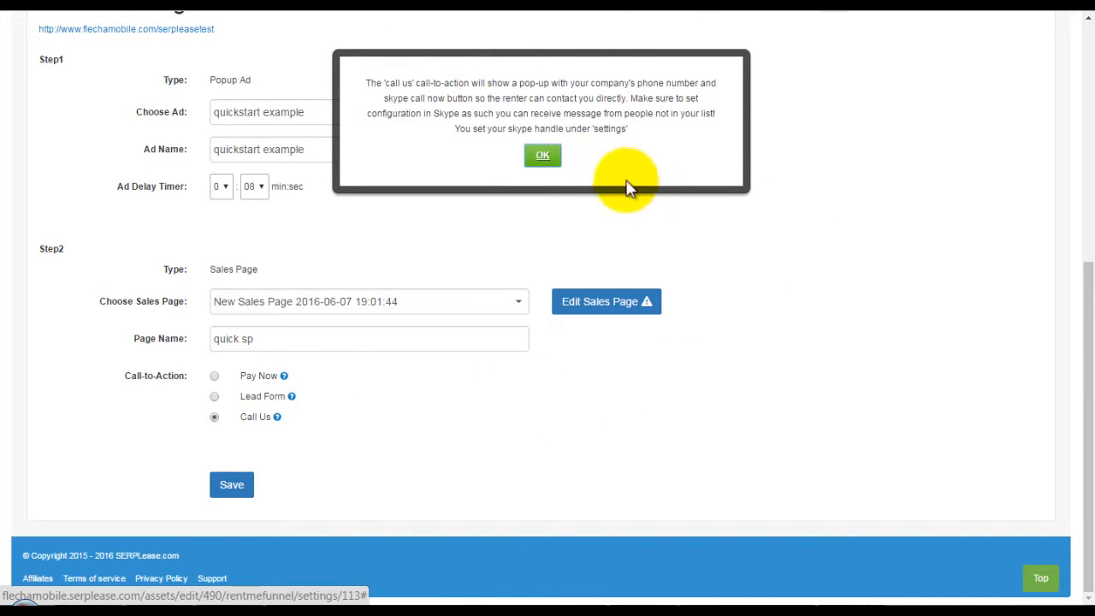
click(546, 159)
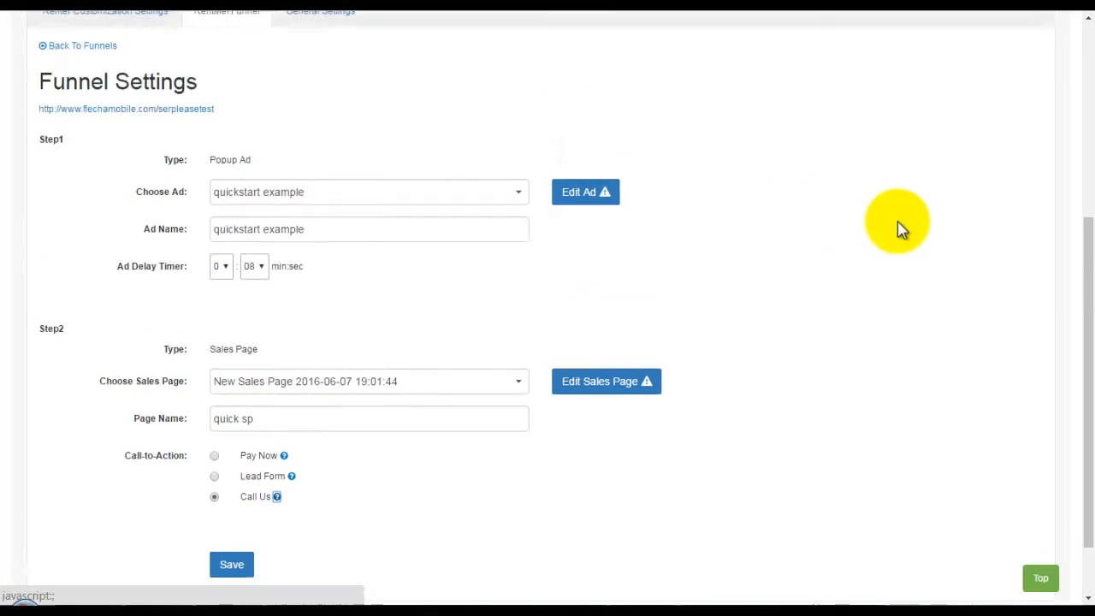
click(1051, 34)
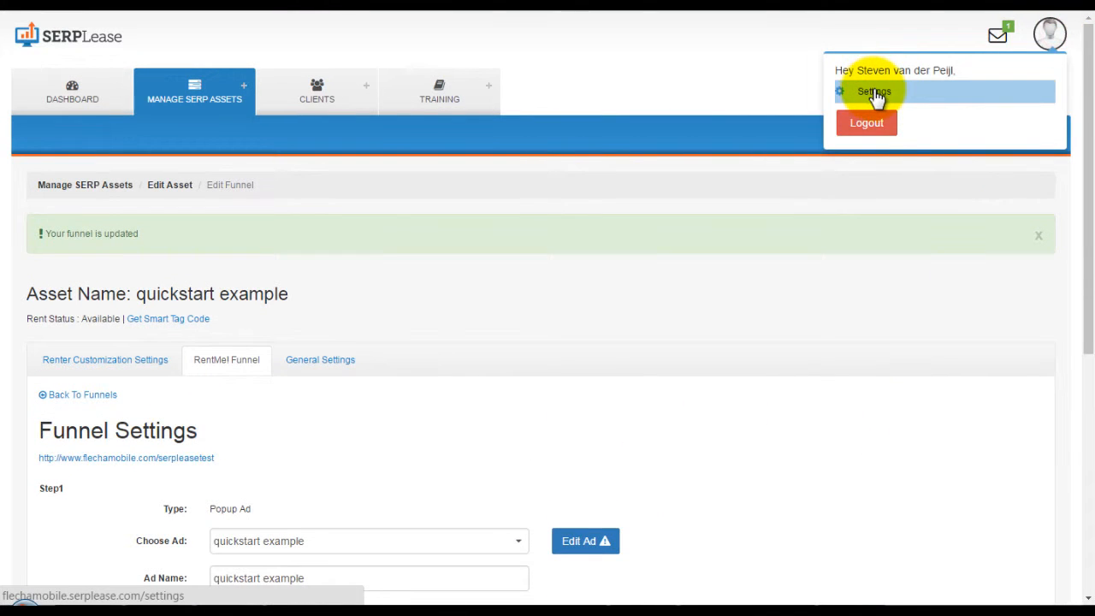
click(825, 410)
Set the sales page's call-to-action to Pay Now and save the funnel settings
scroll(716, 459, down, 5)
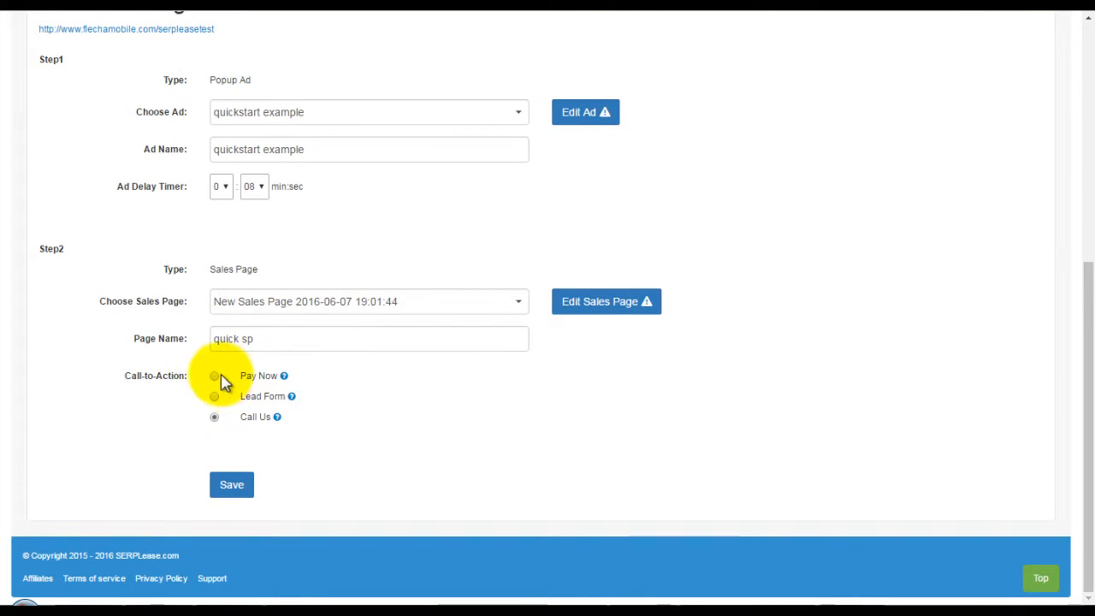
click(216, 375)
click(235, 488)
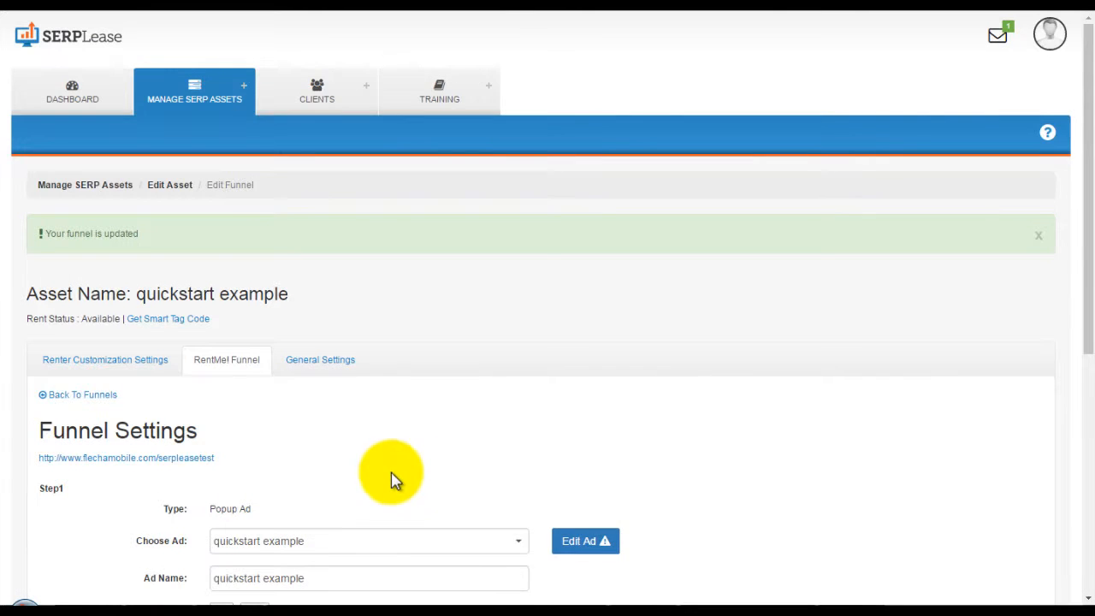
Open the popup ad in the ad builder and place the "Want more customers for your business?" popup template on the canvas
scroll(391, 479, down, 2)
scroll(391, 480, down, 2)
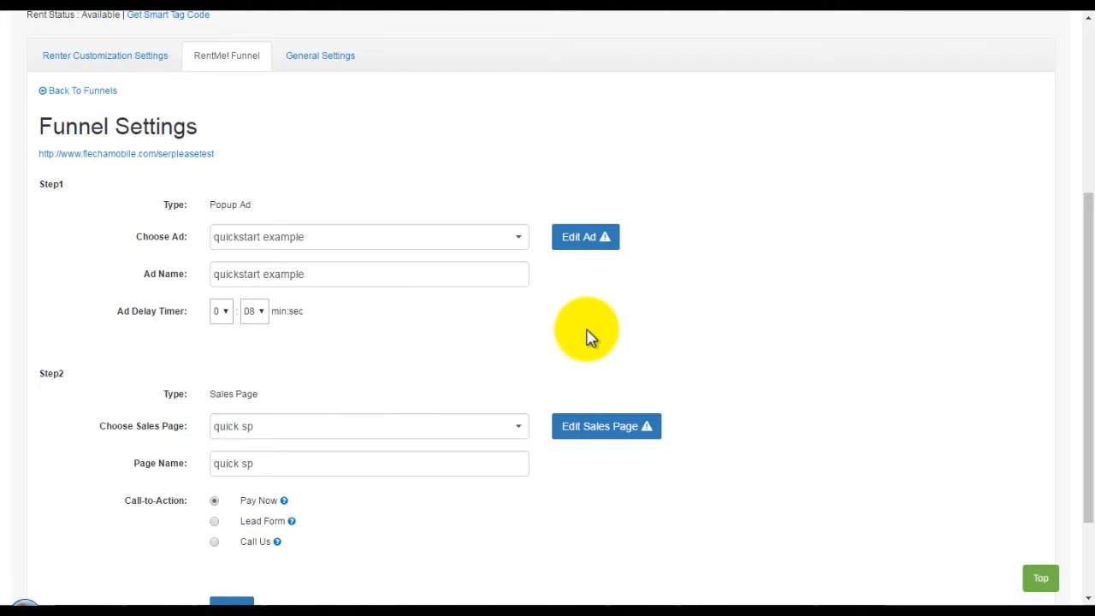
scroll(597, 316, down, 1)
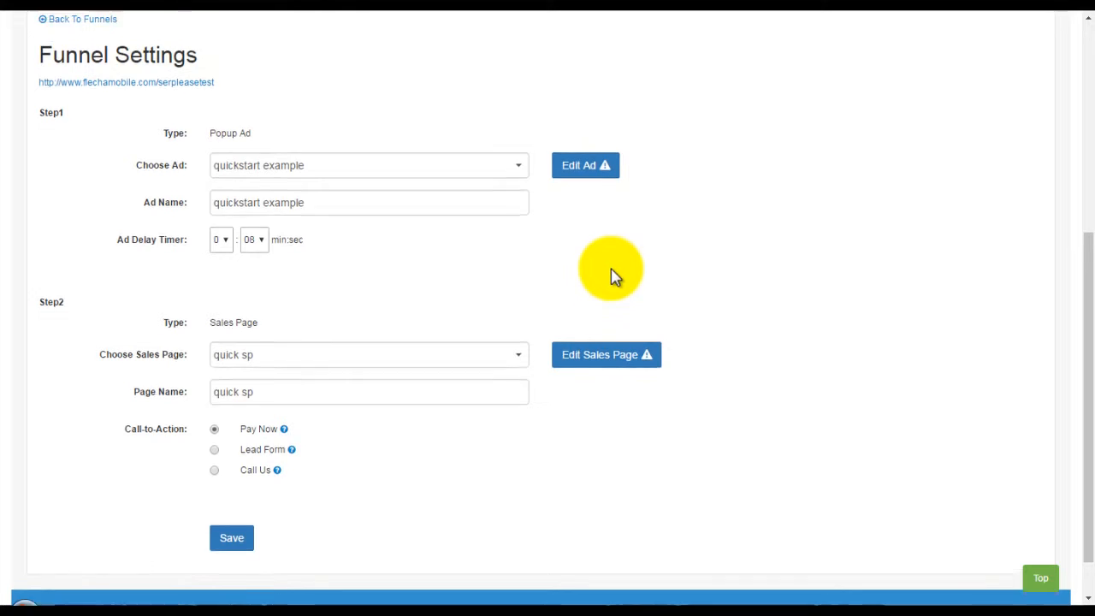
scroll(615, 276, up, 1)
click(584, 239)
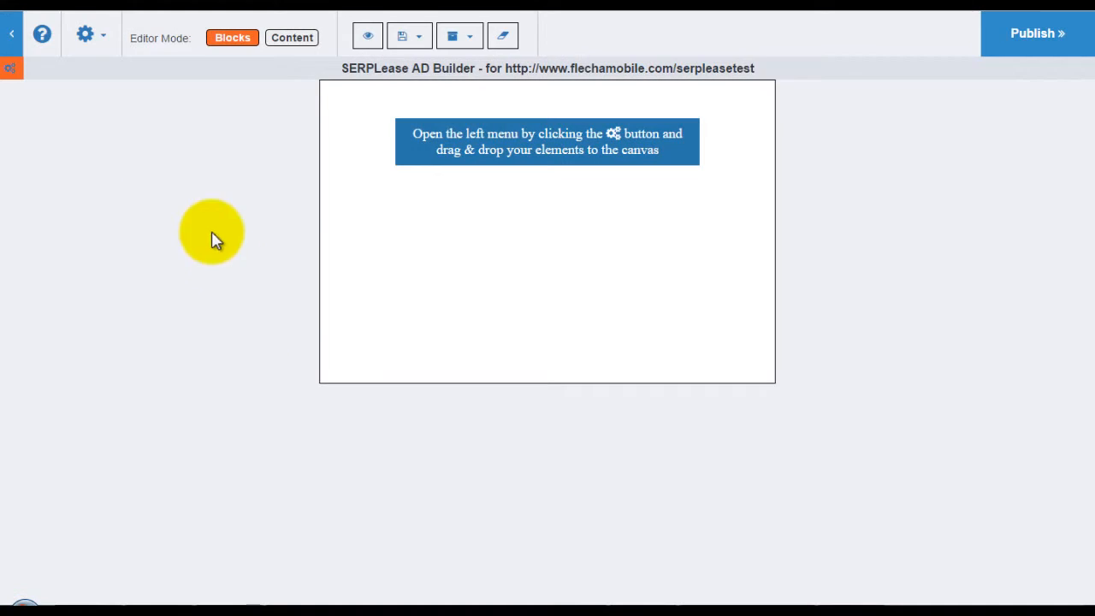
click(11, 70)
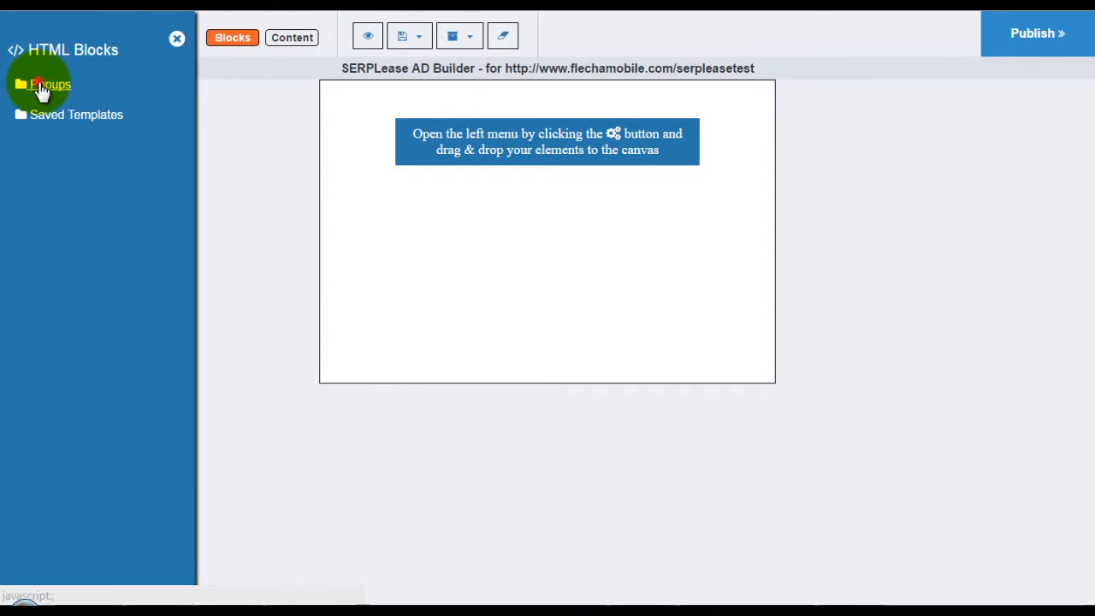
click(39, 86)
click(49, 103)
scroll(94, 355, down, 5)
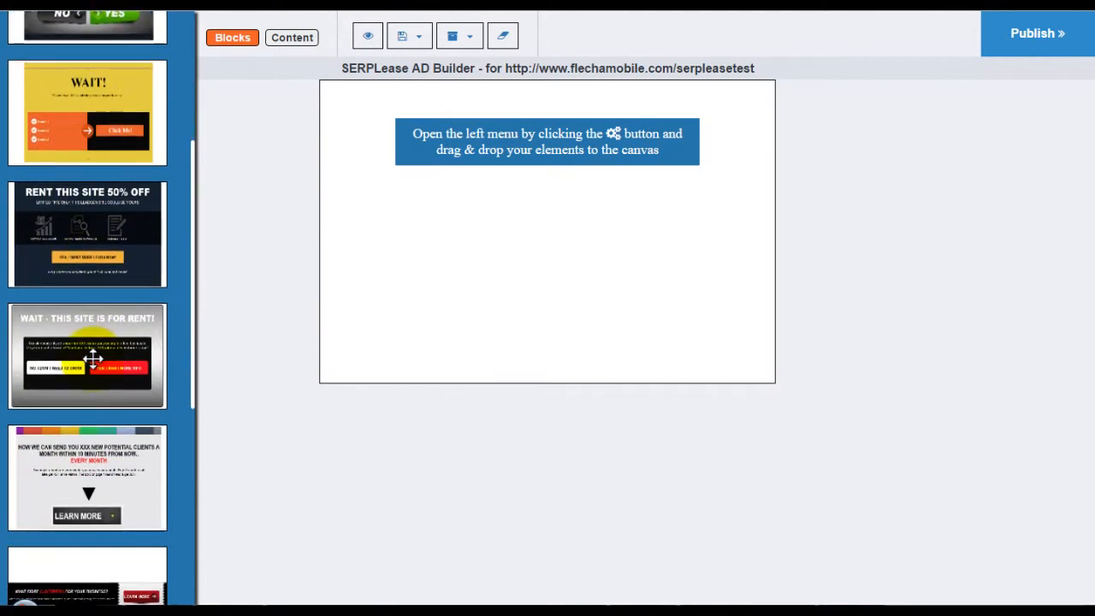
drag(74, 445, 455, 166)
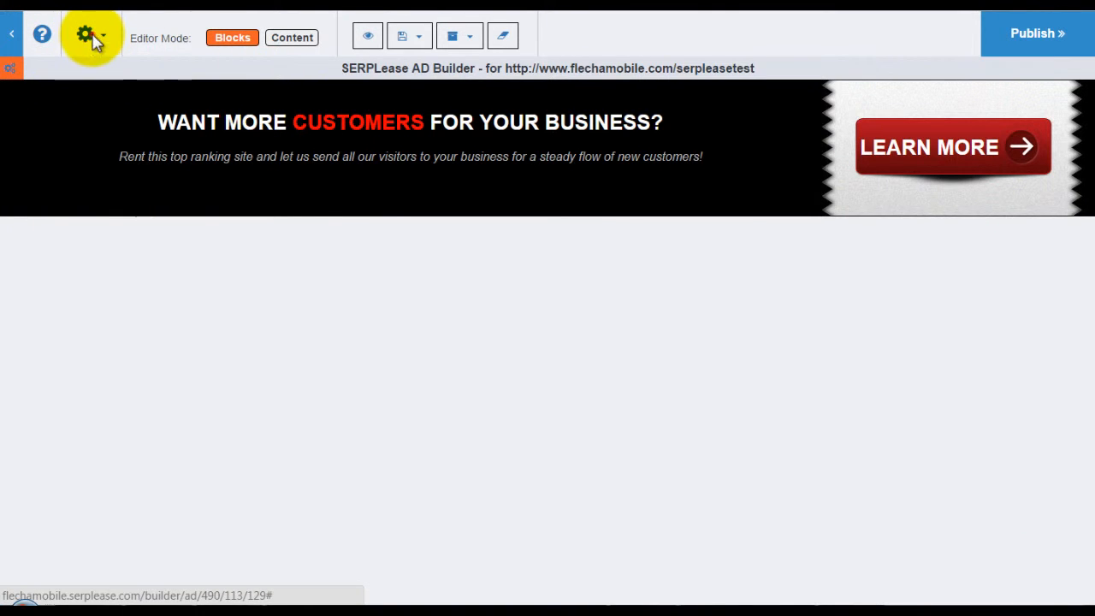
Set the ad position to Top in the canvas settings, apply it, and publish the popup ad
click(87, 39)
click(99, 88)
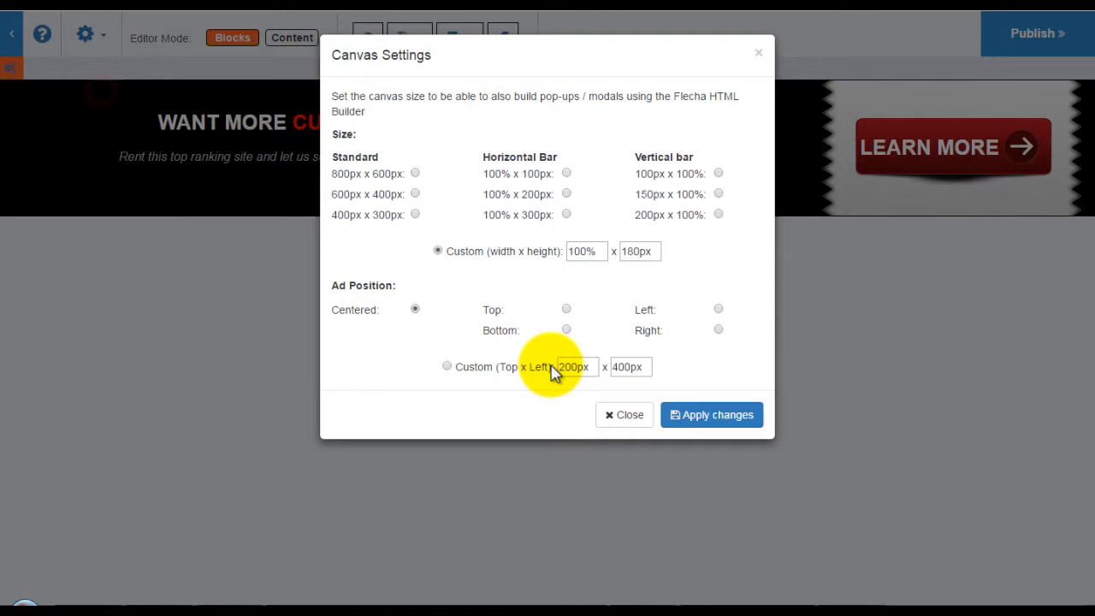
click(567, 309)
click(694, 413)
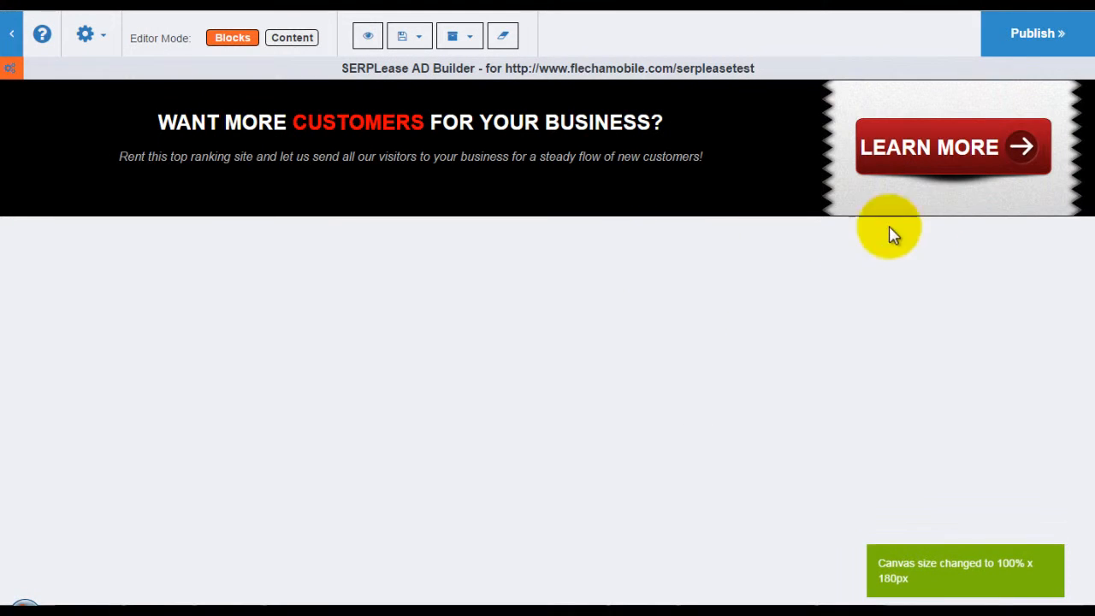
click(1035, 32)
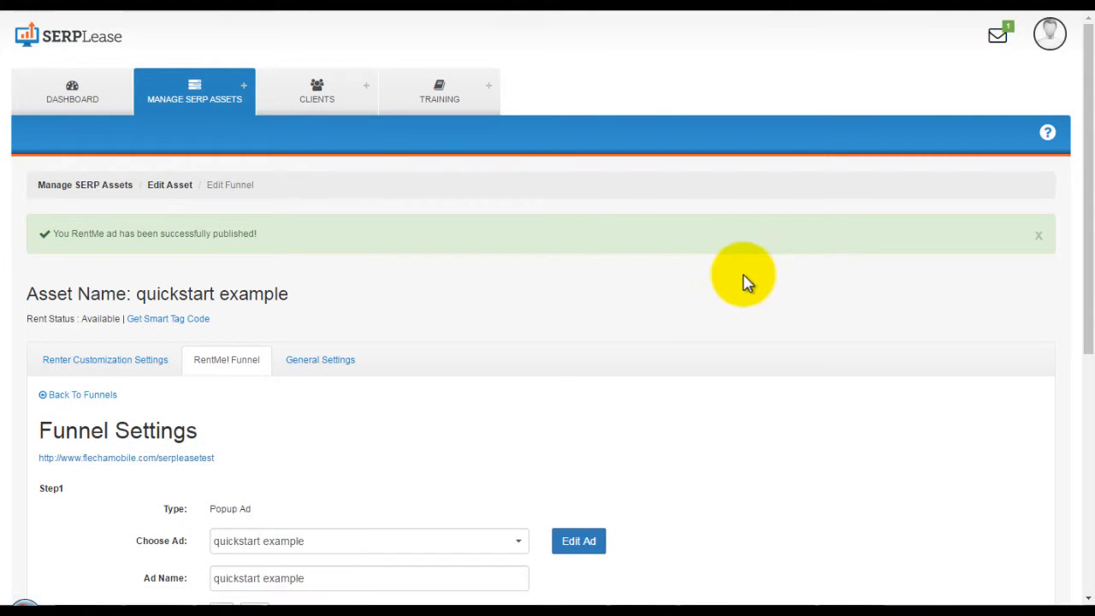
Open the funnel's sales page in the builder and place the full sales page template with the "Guaranteed top search engine rankings" headline
scroll(743, 282, down, 3)
click(589, 432)
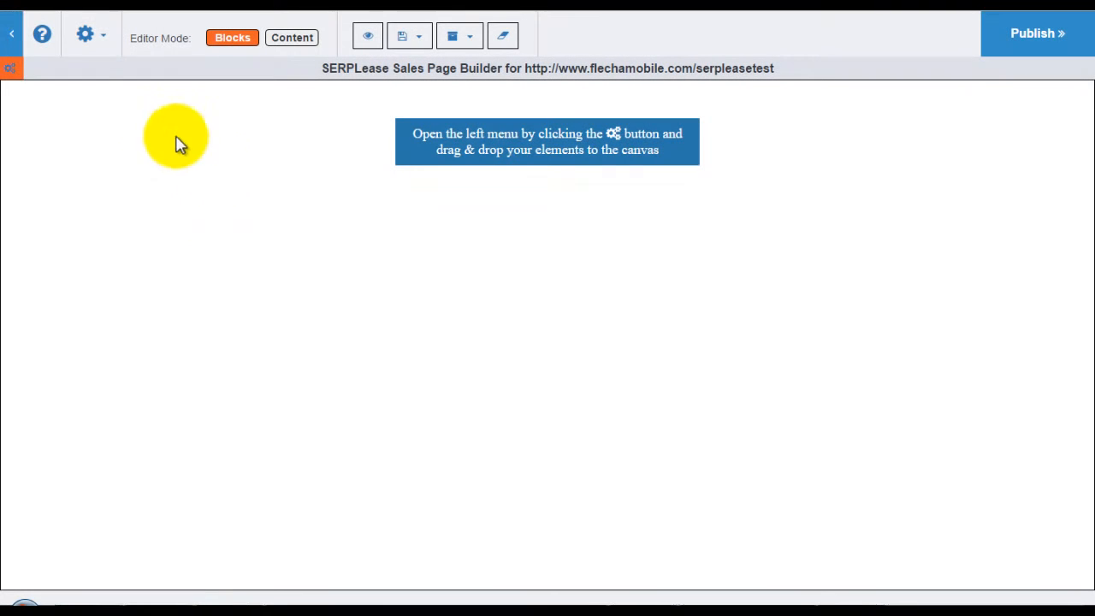
click(12, 68)
click(53, 110)
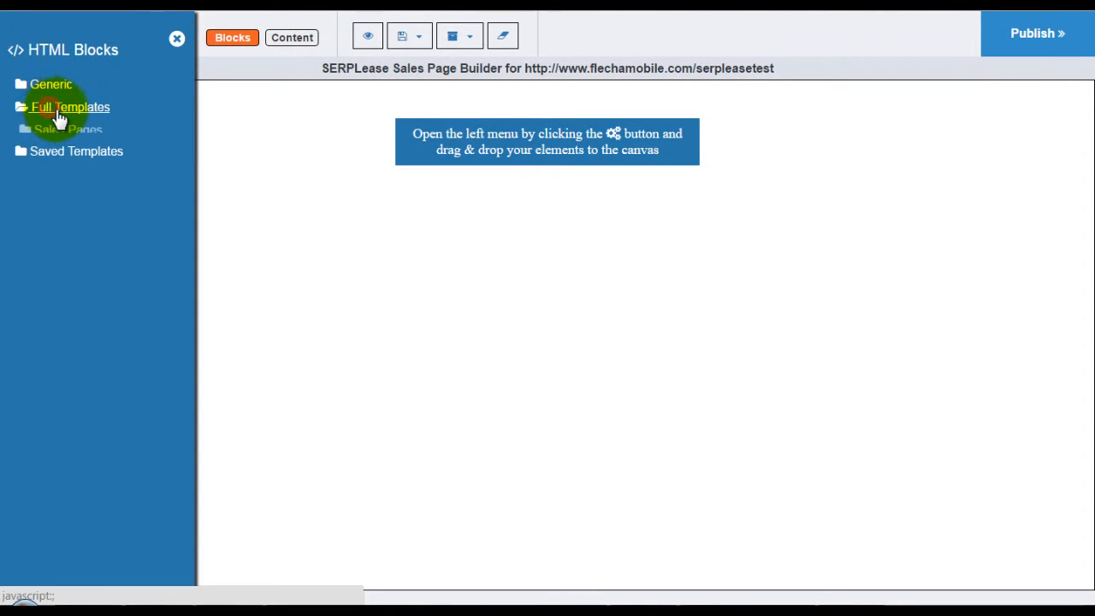
click(54, 129)
drag(44, 129, 453, 179)
click(368, 148)
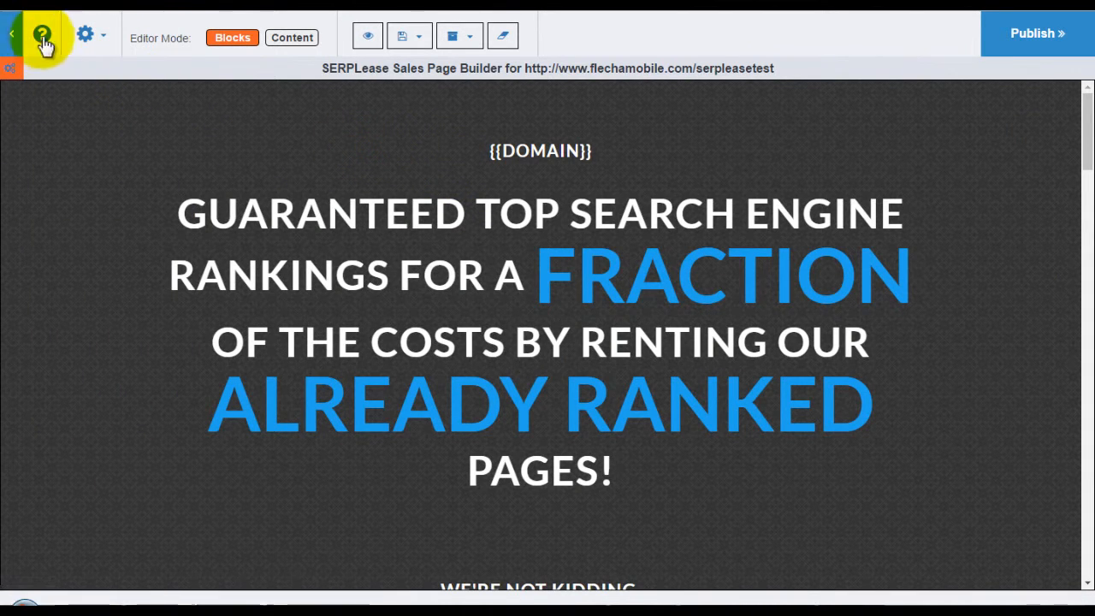
Switch to content editing, append "EDIT" to the sales page's main headline, and publish the page
click(292, 38)
click(433, 260)
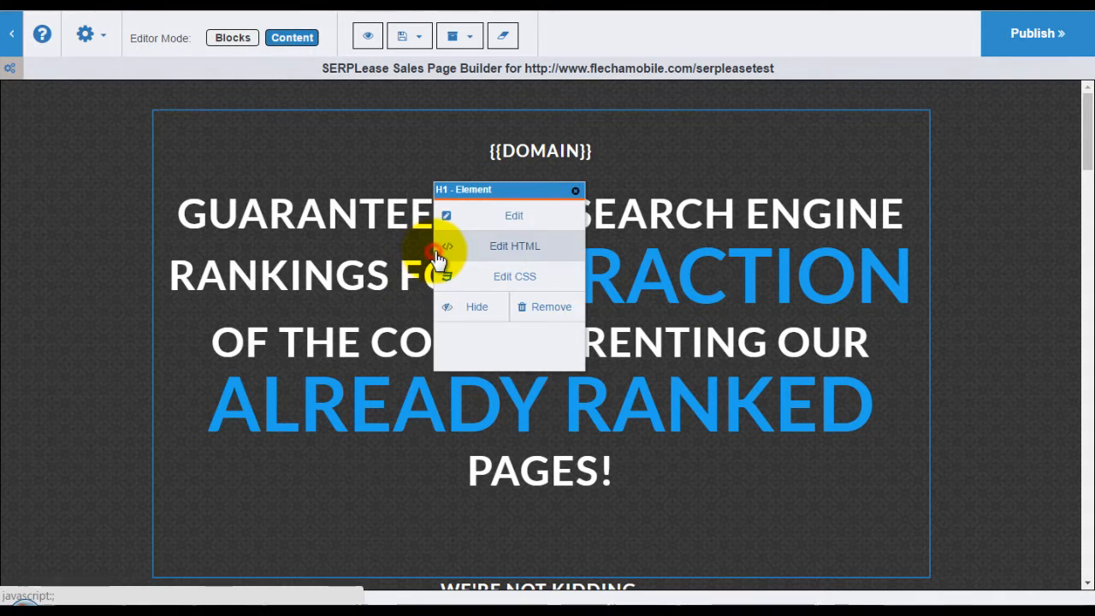
click(503, 218)
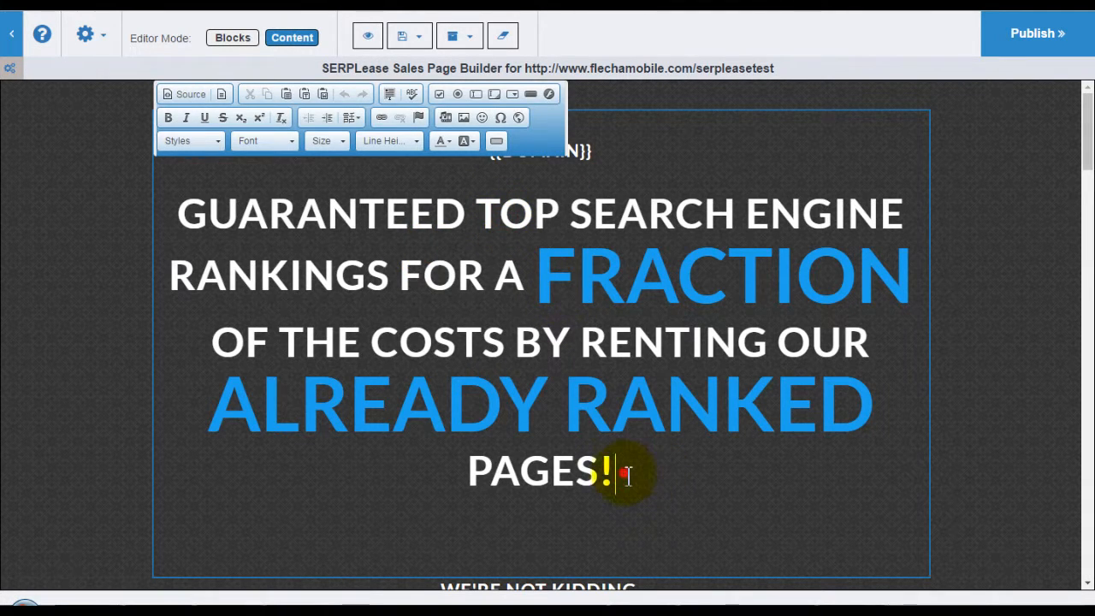
text(EDIT)
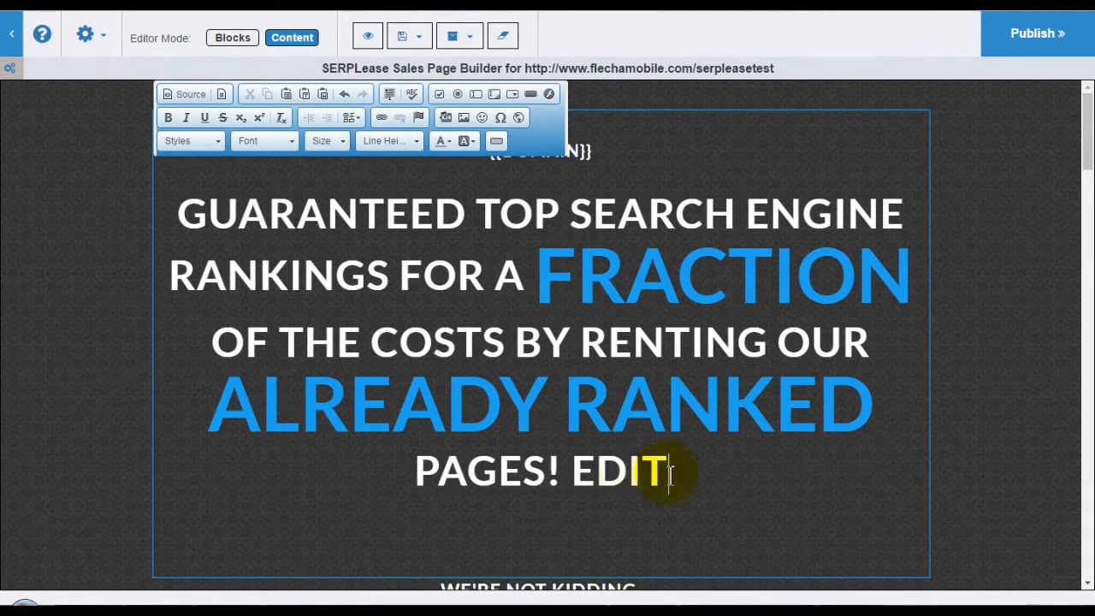
click(1000, 391)
click(1029, 35)
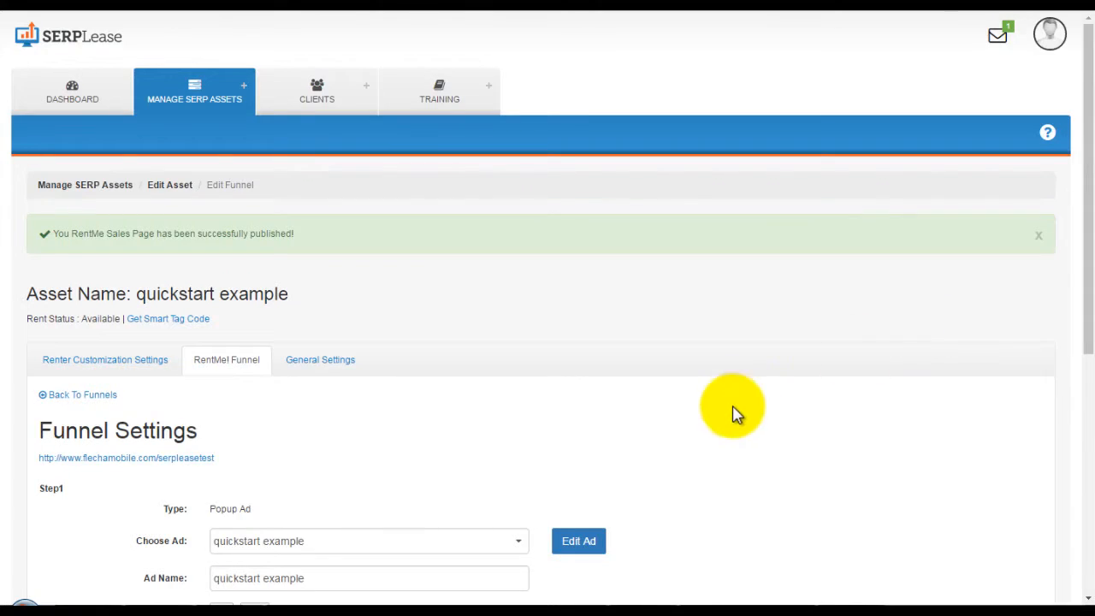
Open the live asset page in a new tab and follow the popup ad's Learn More link to check the funnel
scroll(734, 414, down, 3)
right_click(200, 234)
click(205, 242)
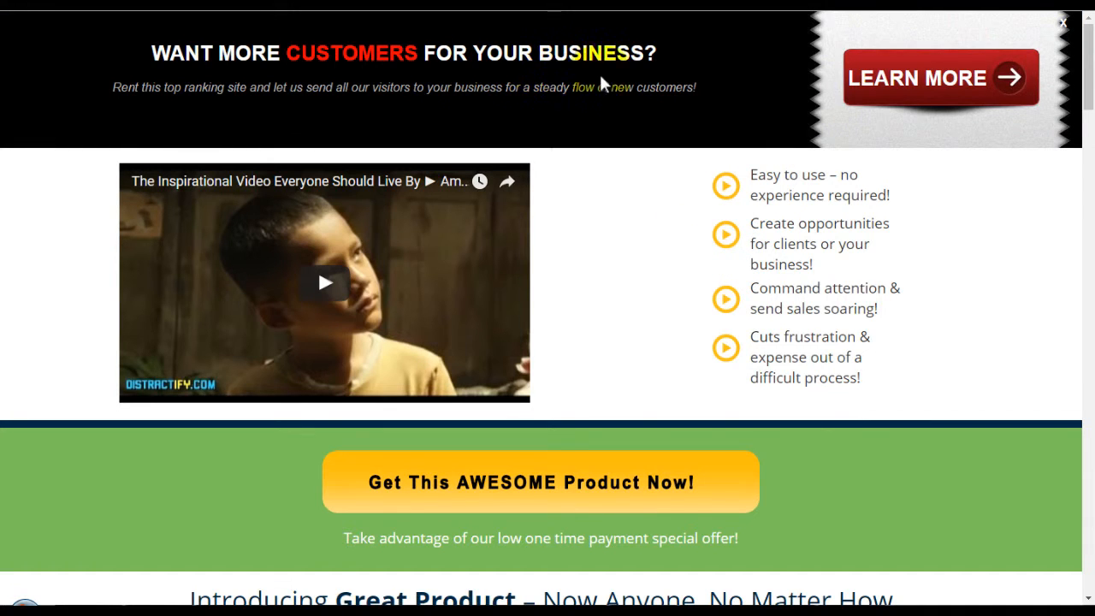
click(929, 91)
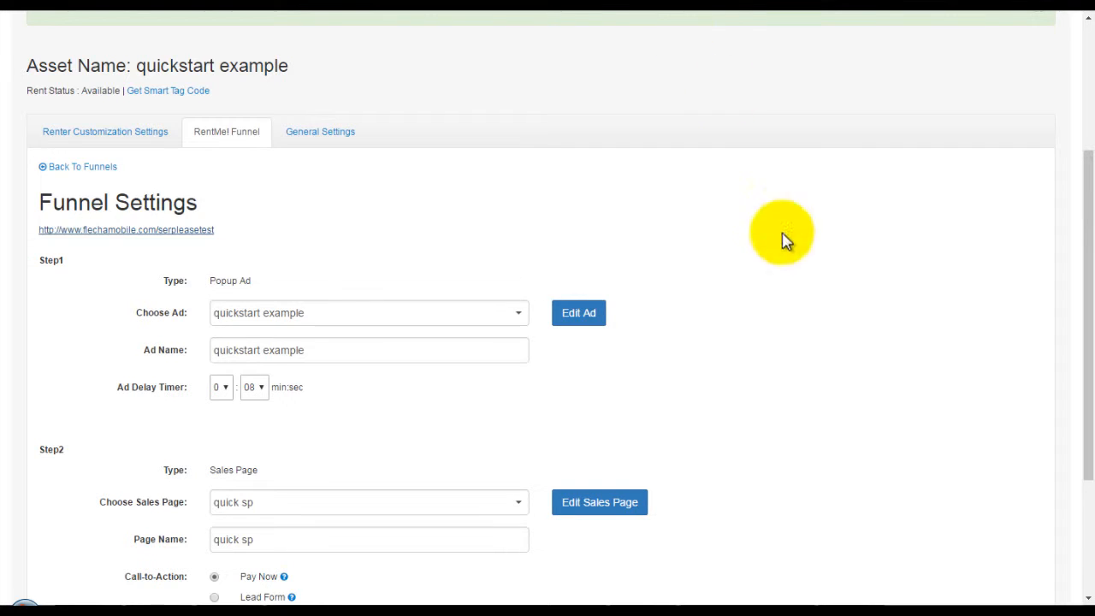
Return to the funnel list and clone the serpleasetest funnel to the test2.html and services.html pages
click(67, 167)
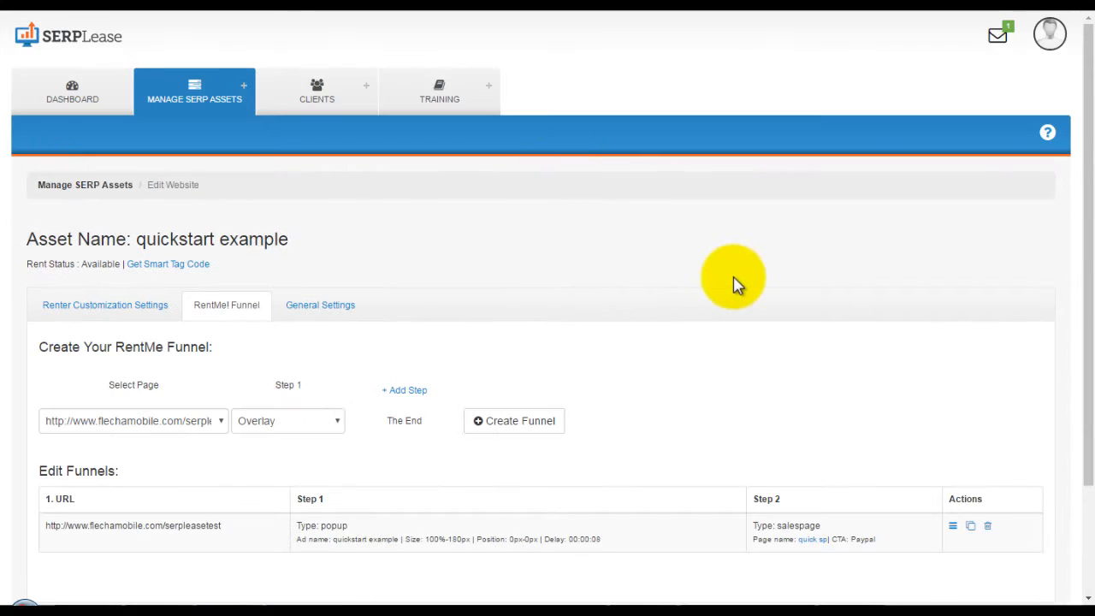
scroll(736, 285, down, 3)
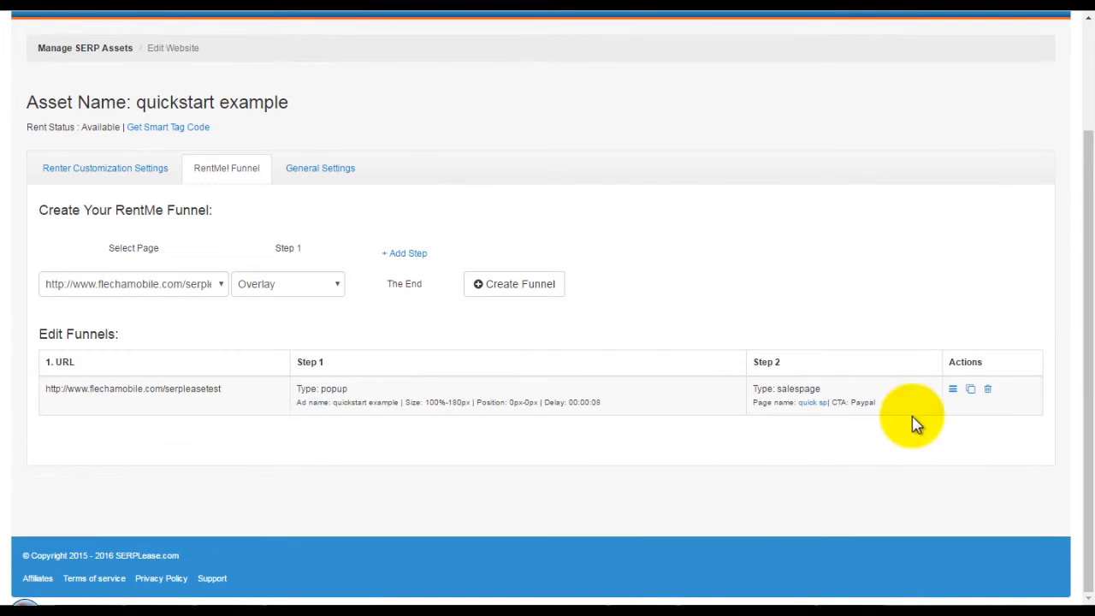
click(971, 390)
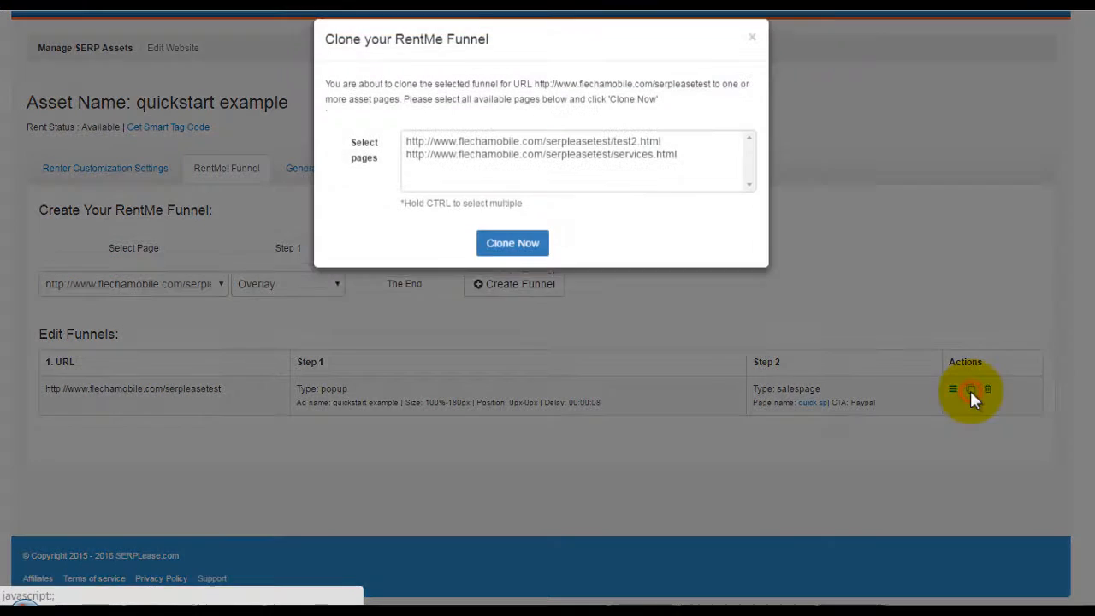
click(607, 159)
ctrl+click(607, 171)
click(524, 265)
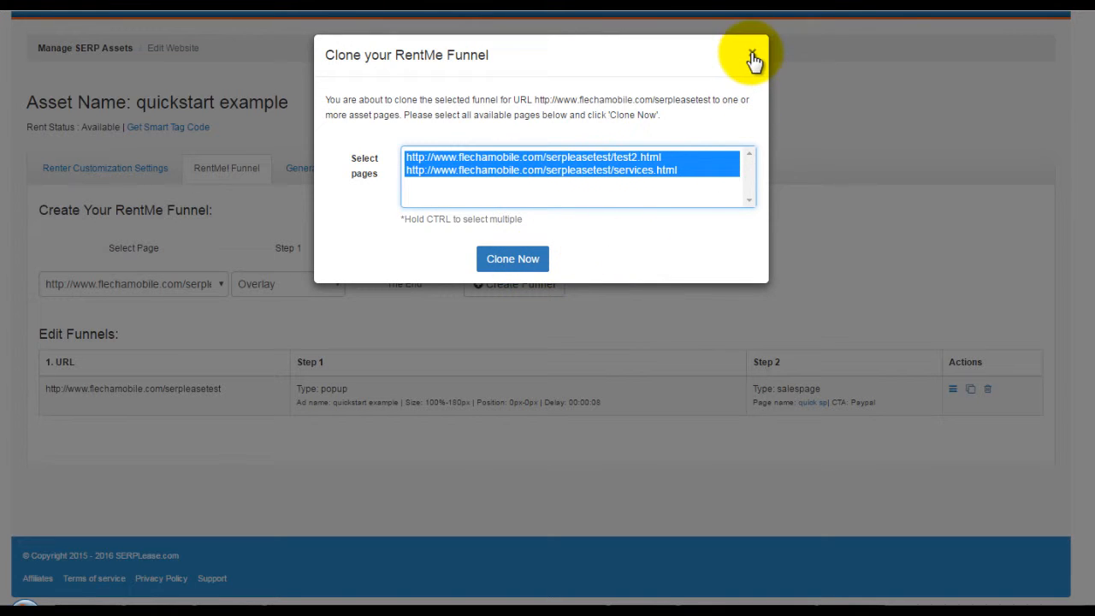
click(541, 261)
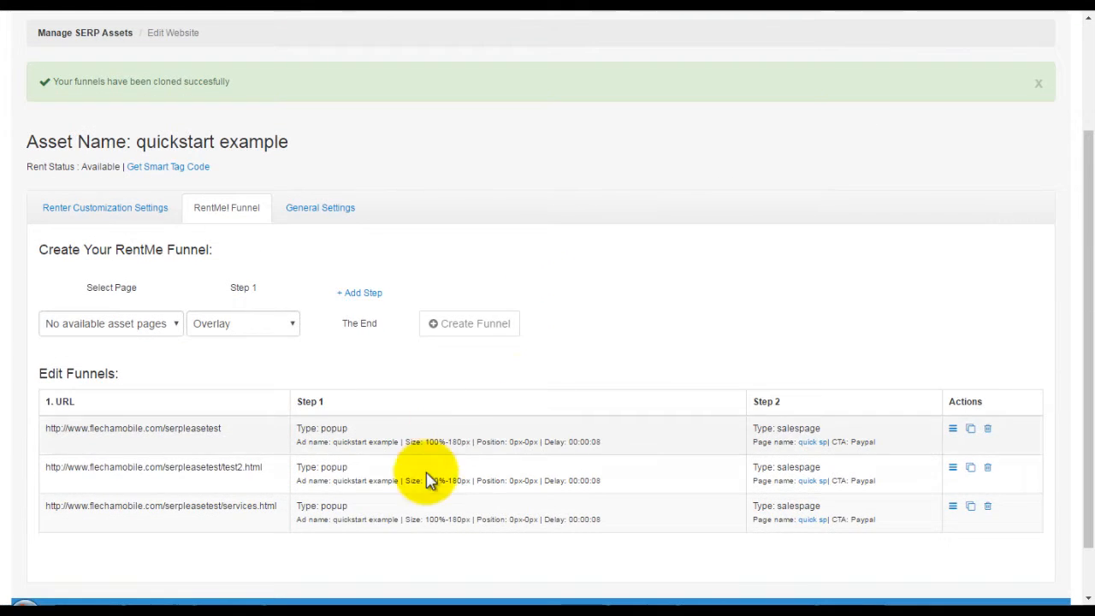
scroll(520, 257, up, 1)
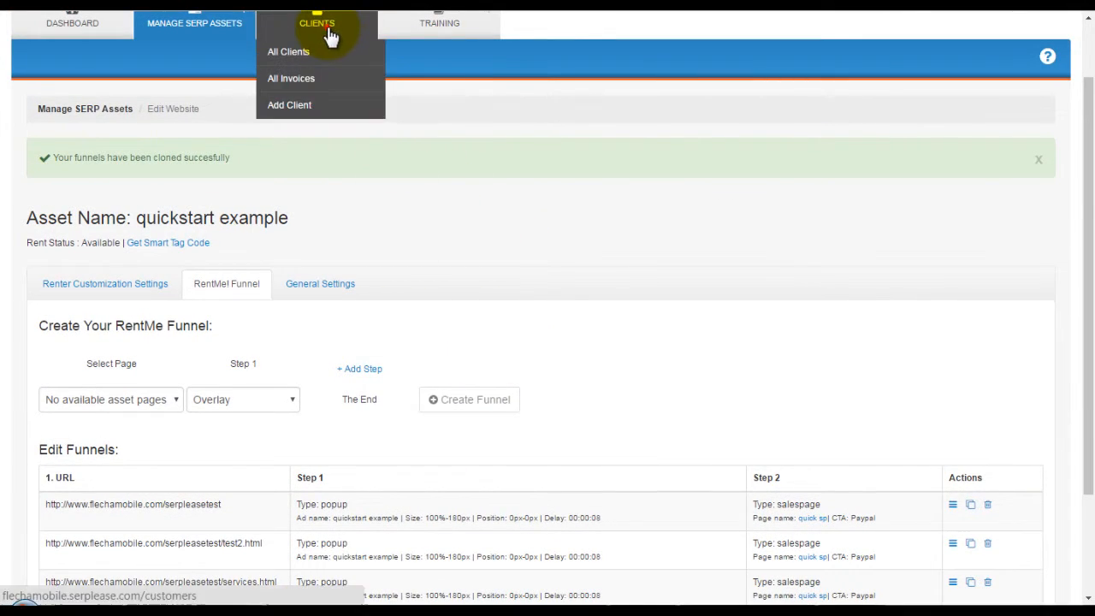
Open the form for manually adding a client and enter "Test renter" as the contact name
click(331, 28)
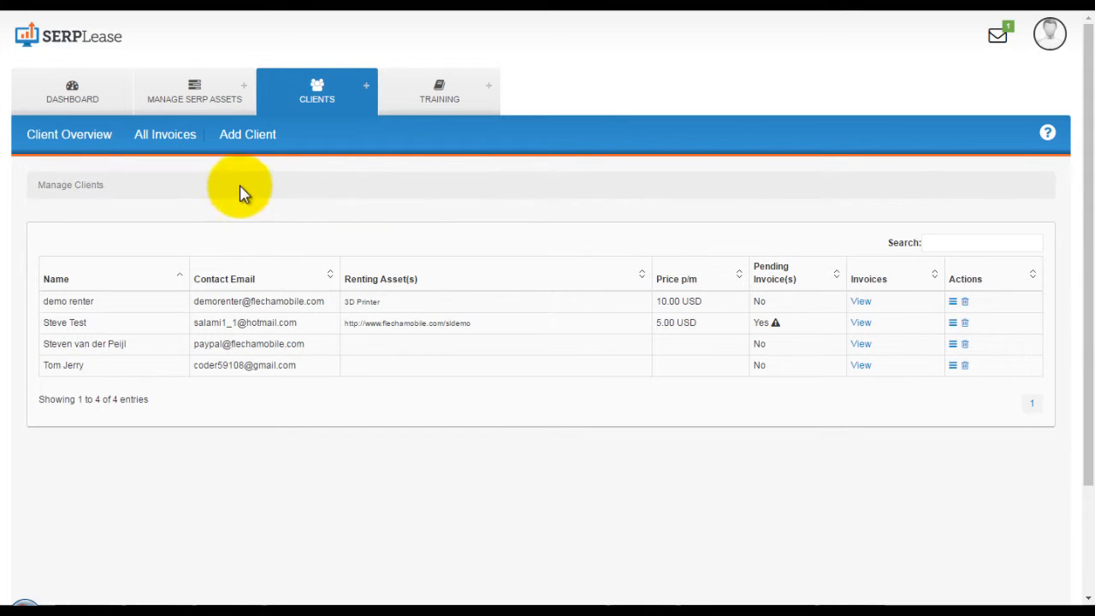
click(247, 134)
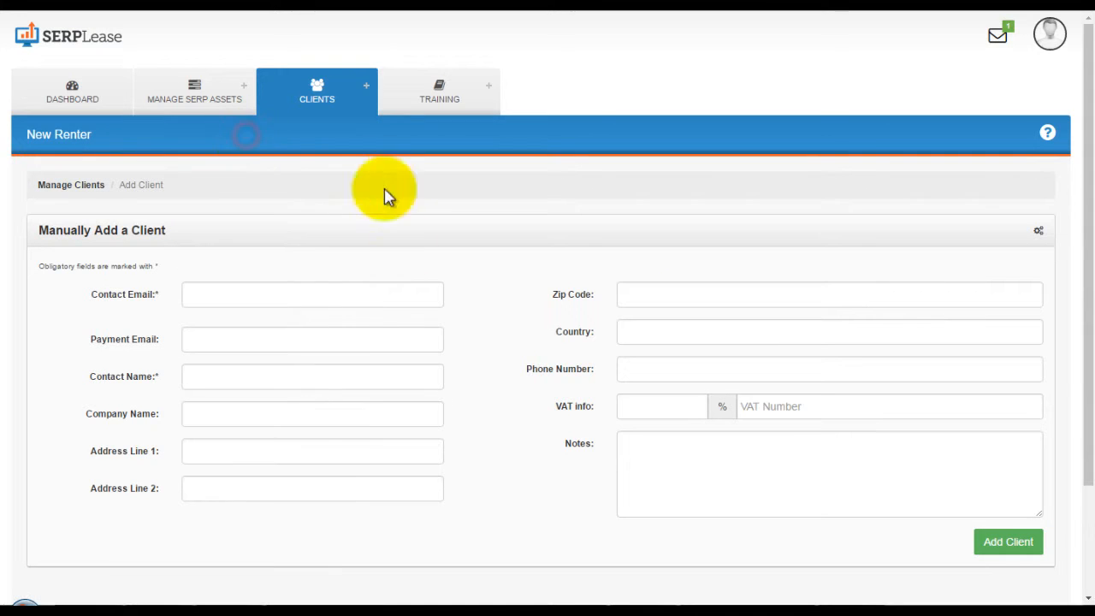
click(231, 294)
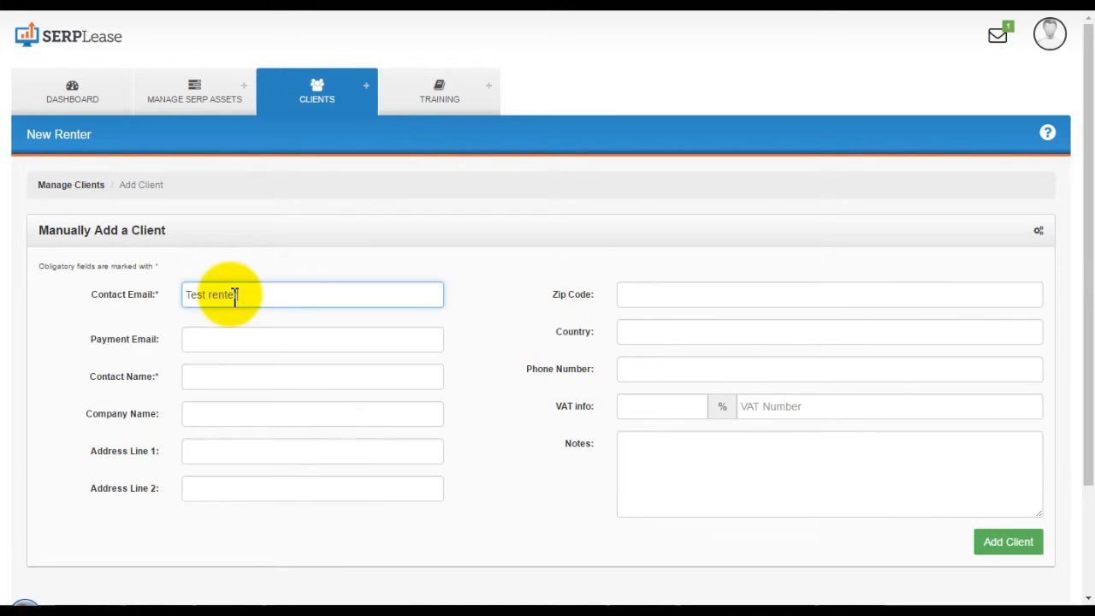
drag(262, 296, 142, 305)
key(ctrl+c)
key(BackSpace)
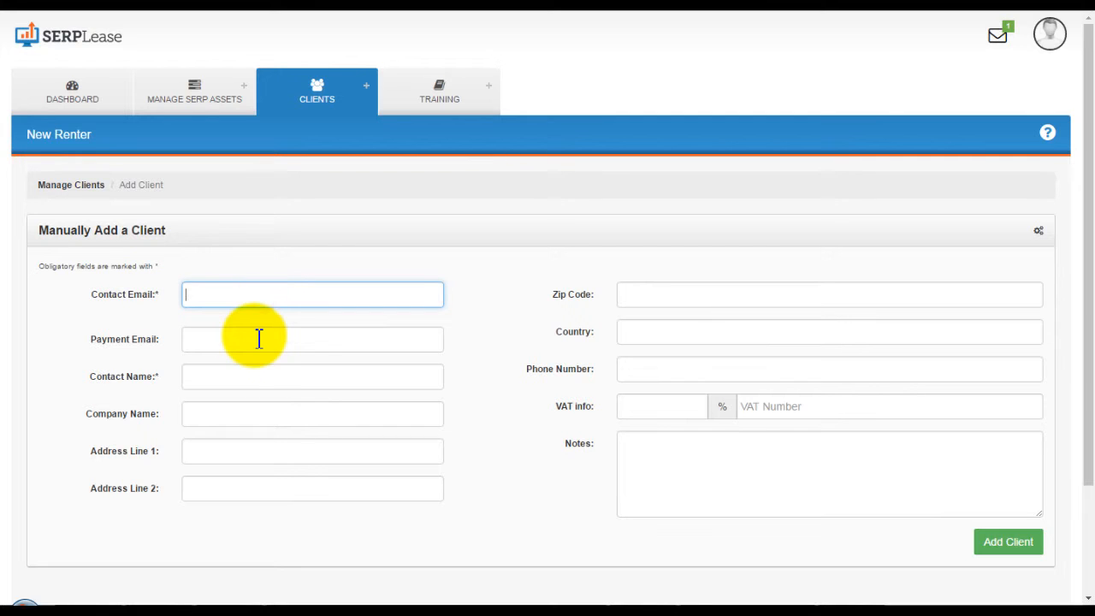
click(238, 368)
key(ctrl+v)
Fill in the new client's contact email and add the client
click(247, 294)
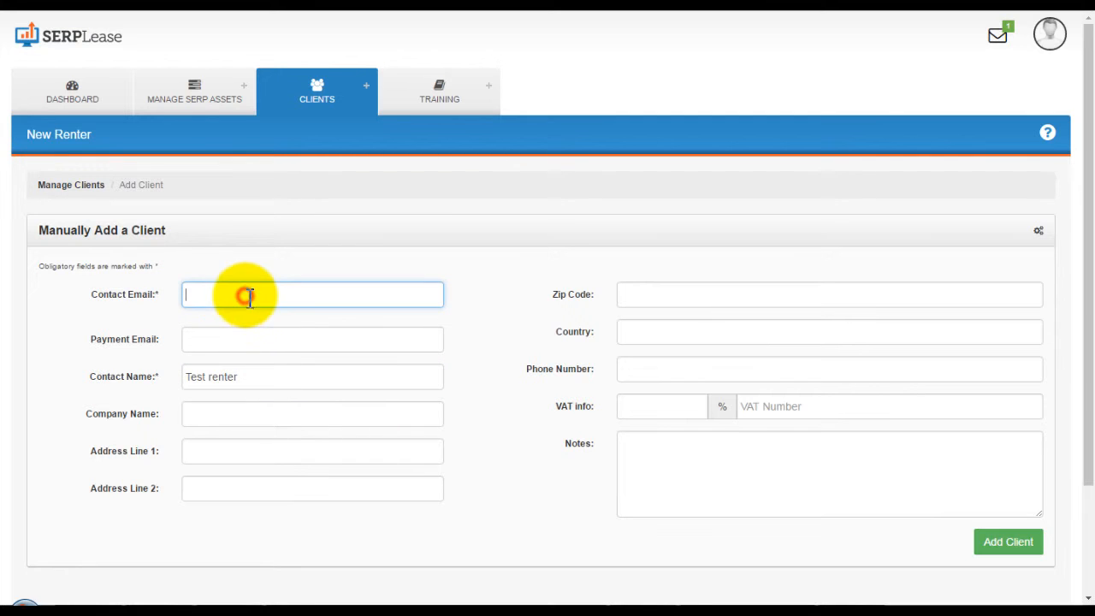
text(teste)
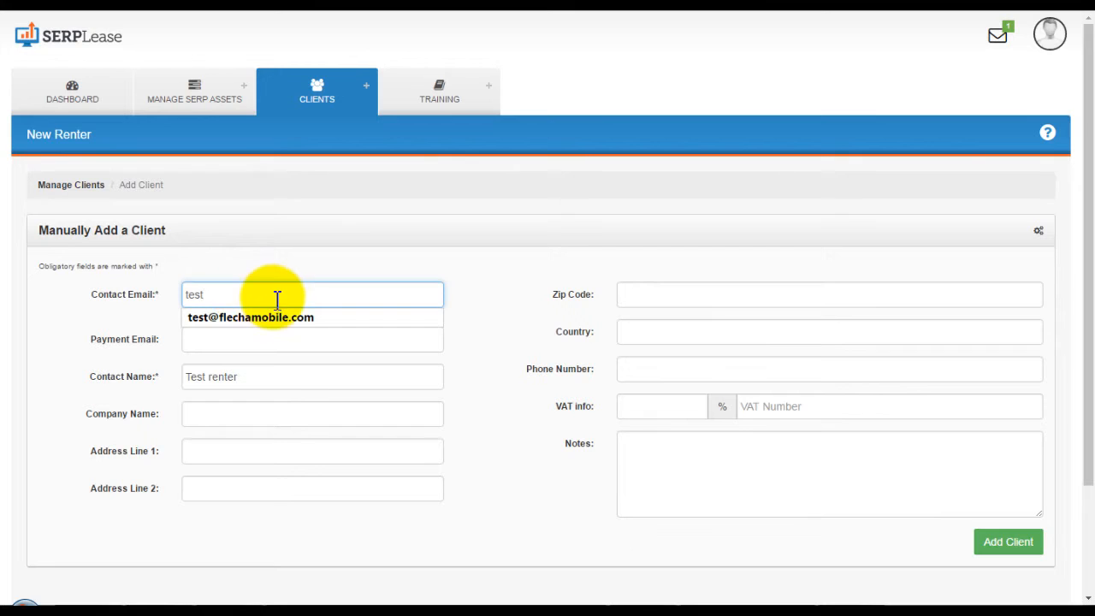
click(287, 318)
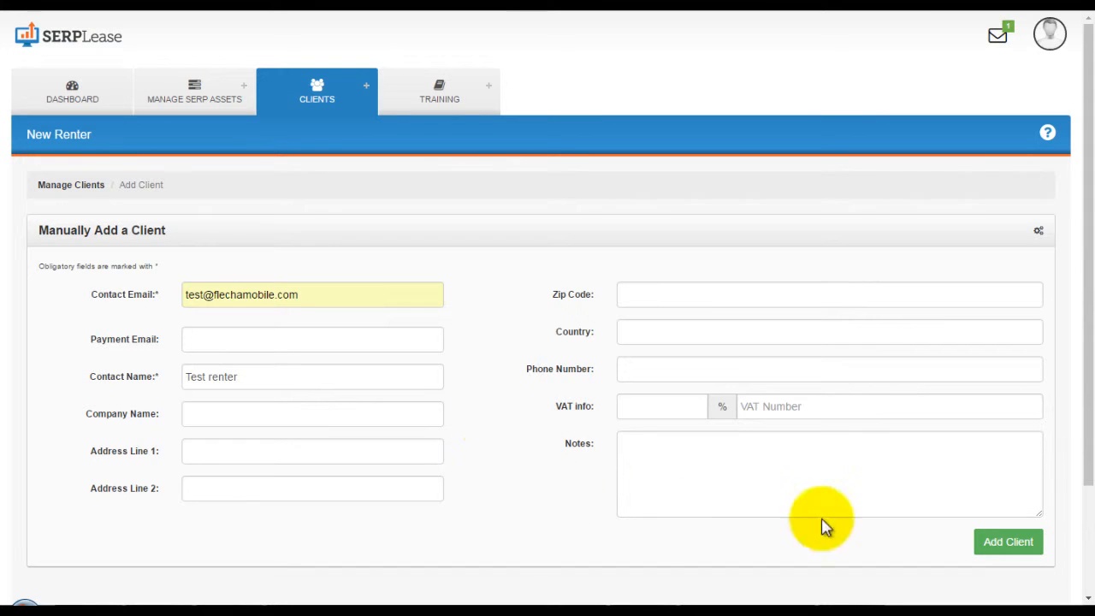
click(1018, 546)
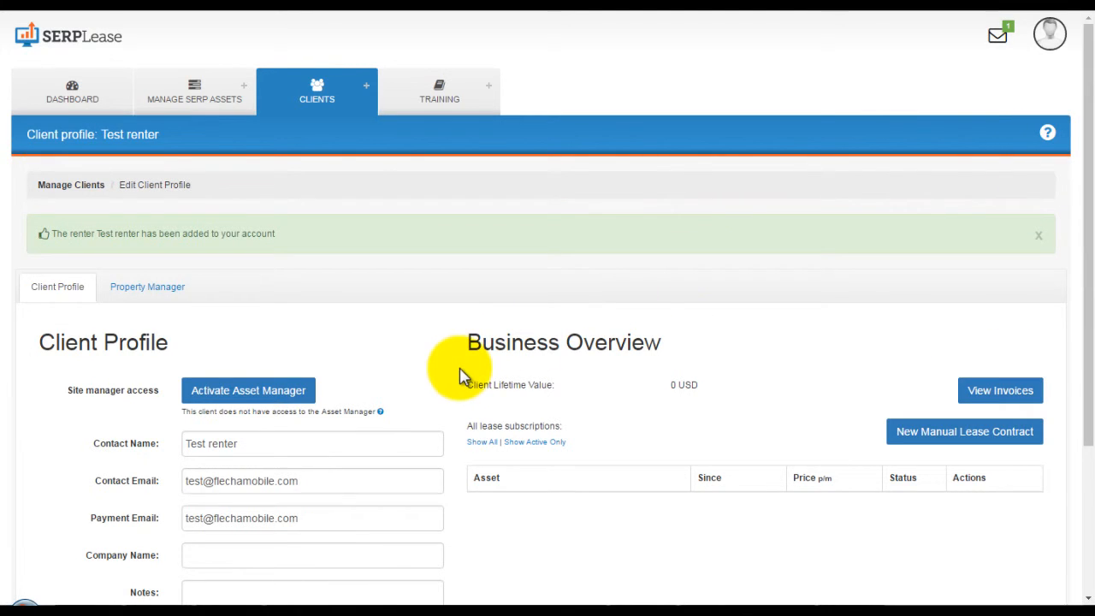
Start a new manual lease contract for the quickstart example asset with start date 06/07/2016
scroll(462, 381, down, 2)
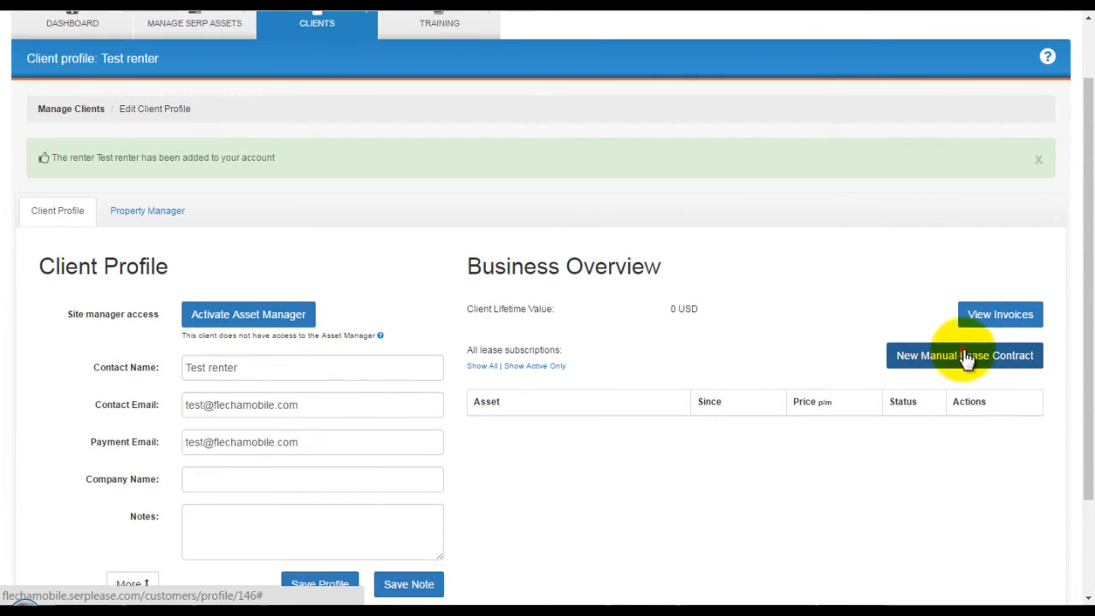
click(965, 356)
click(556, 147)
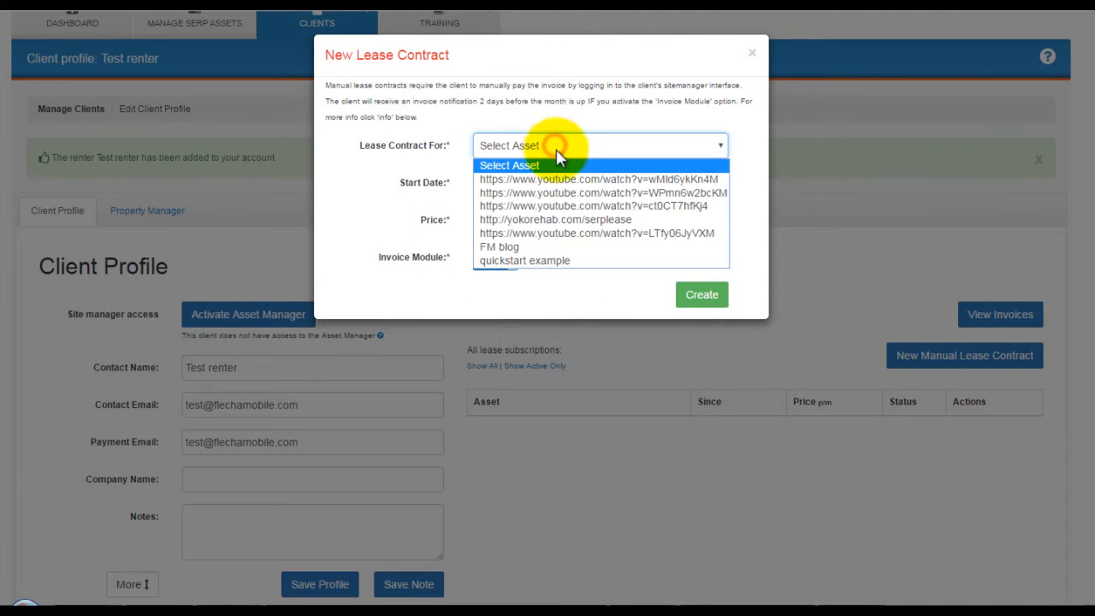
click(542, 261)
click(528, 193)
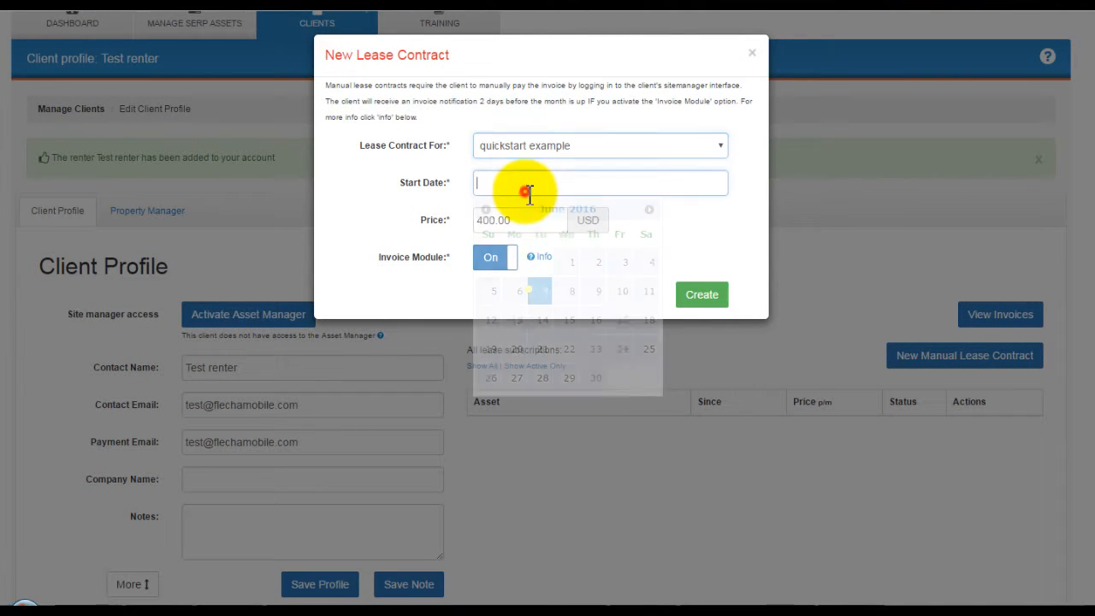
click(538, 291)
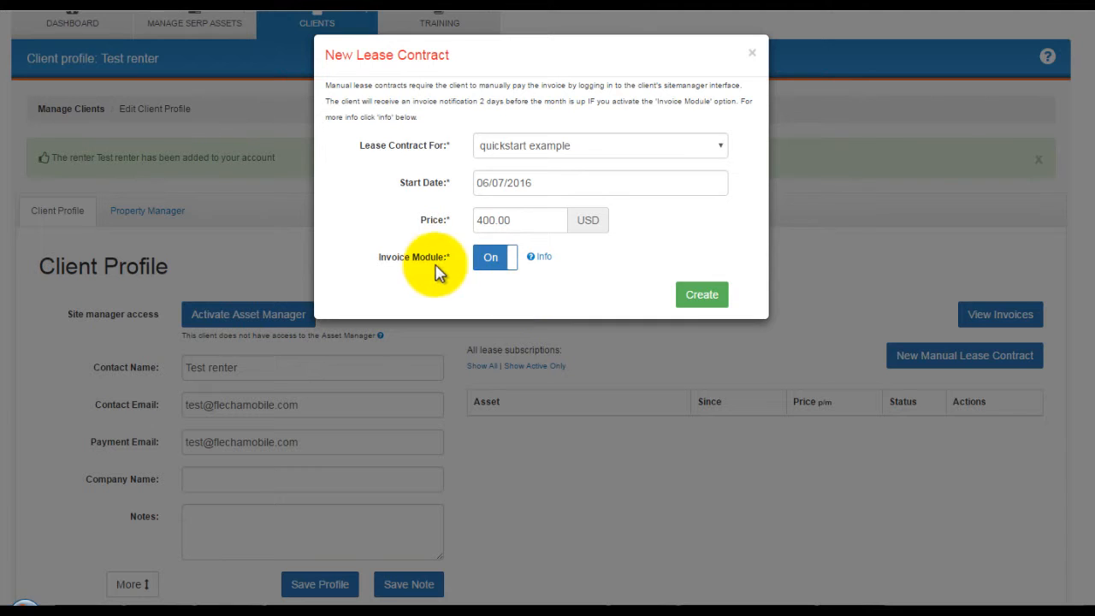
Check the Invoice Module info and create the lease contract with the invoice module on
click(488, 259)
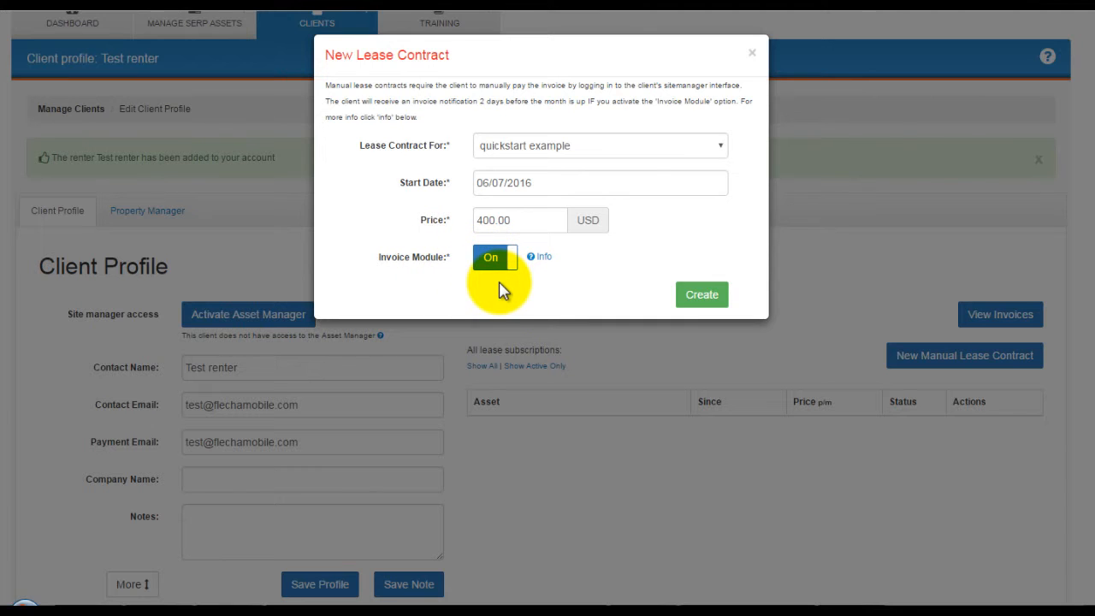
click(539, 258)
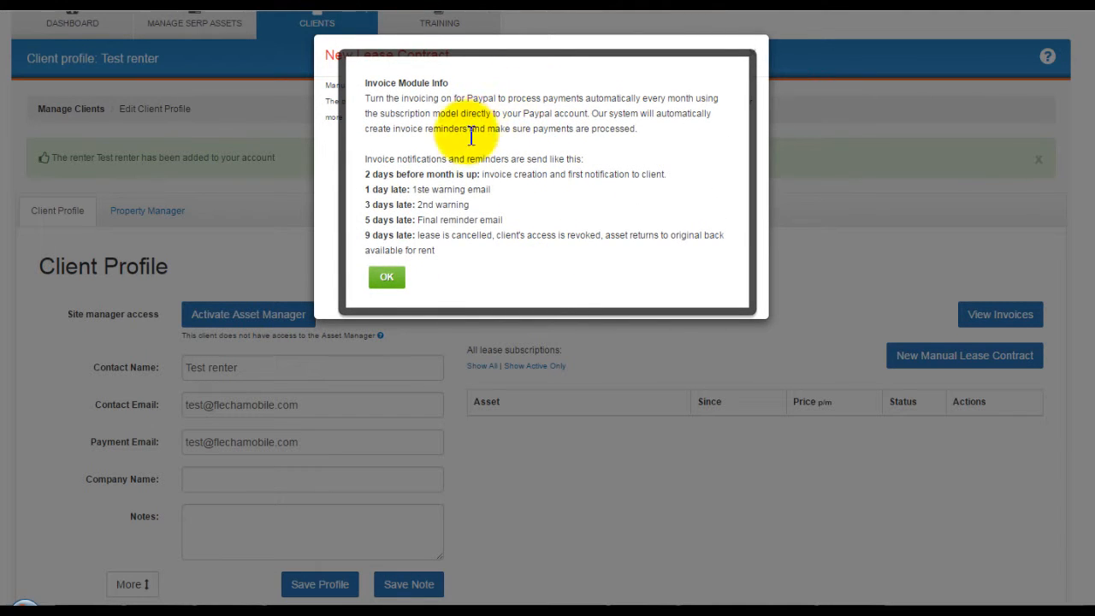
click(389, 282)
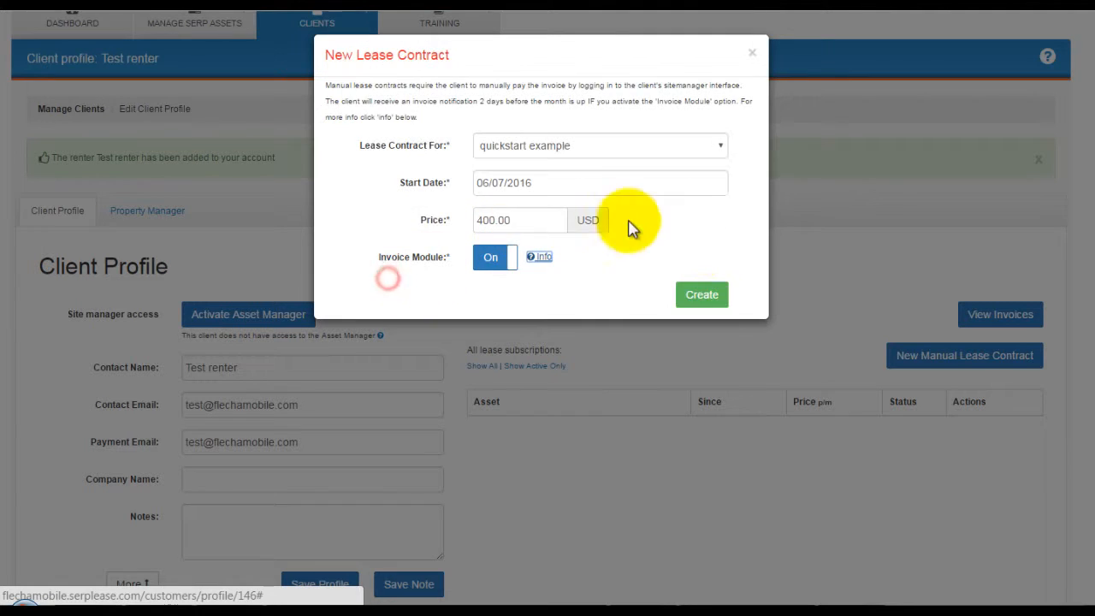
click(705, 294)
scroll(717, 366, down, 1)
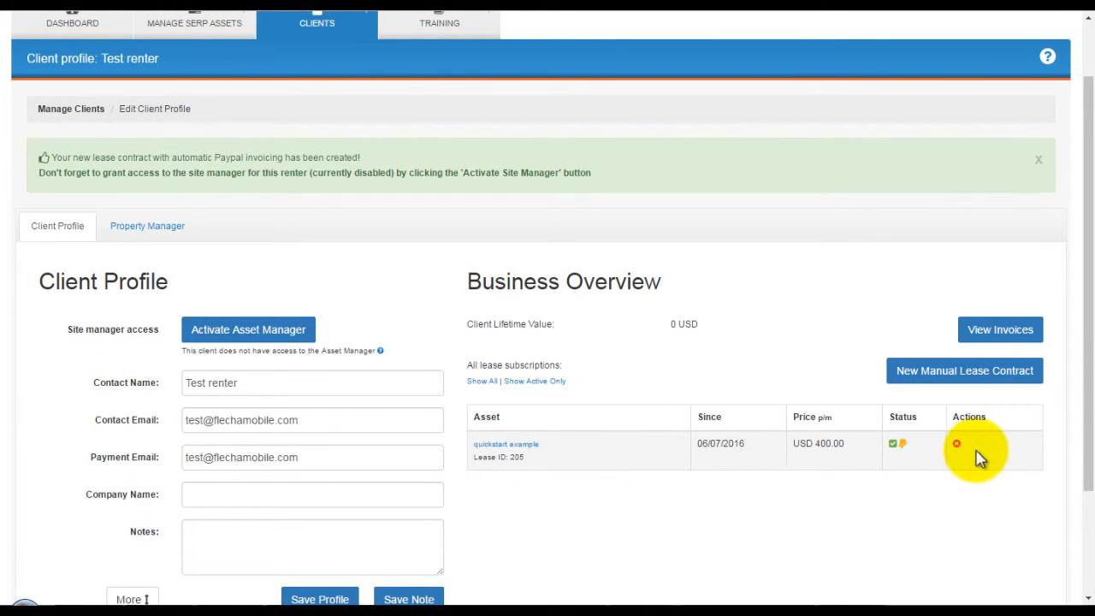
click(146, 231)
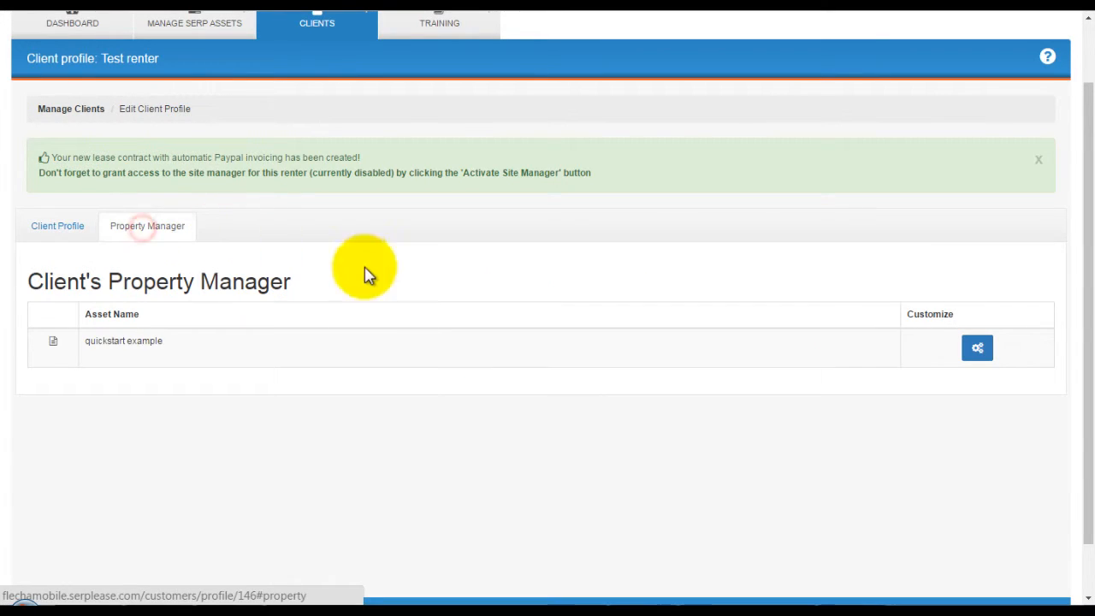
click(977, 348)
scroll(299, 297, down, 1)
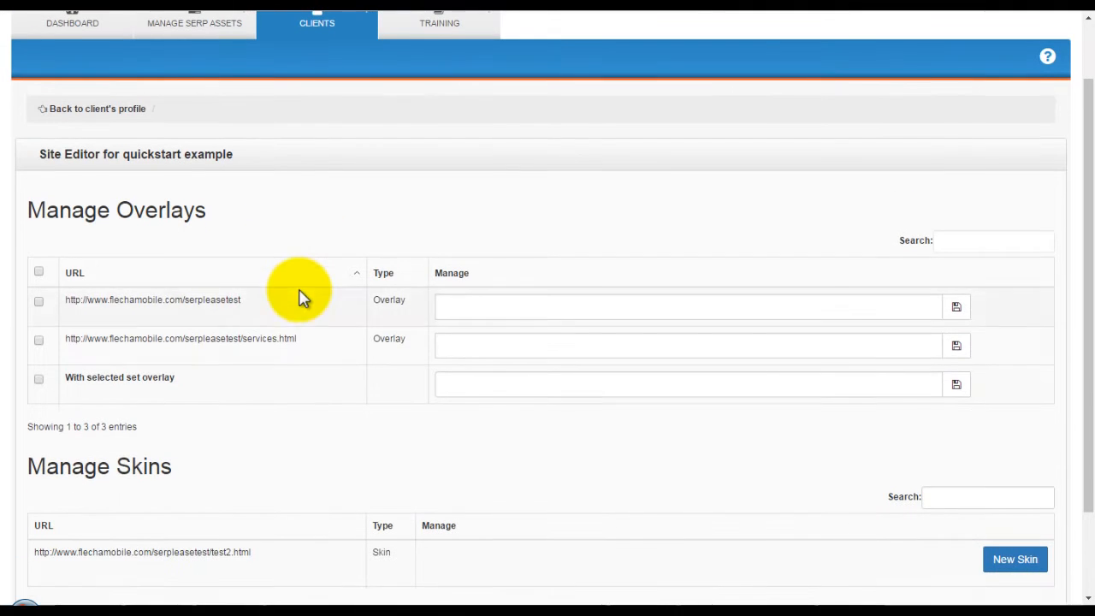
click(456, 309)
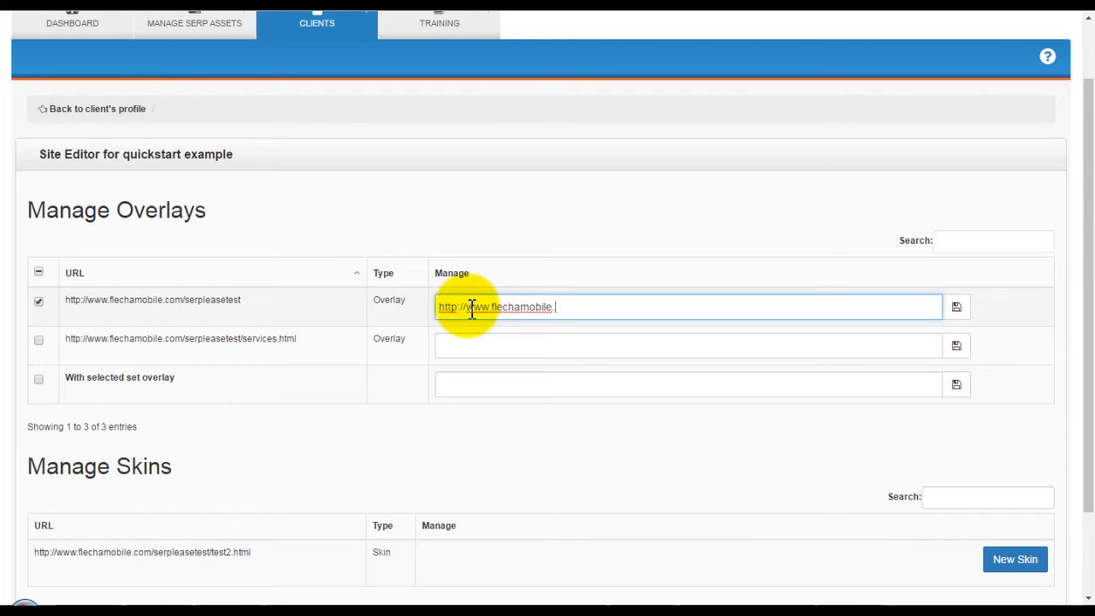
click(957, 306)
scroll(470, 390, down, 1)
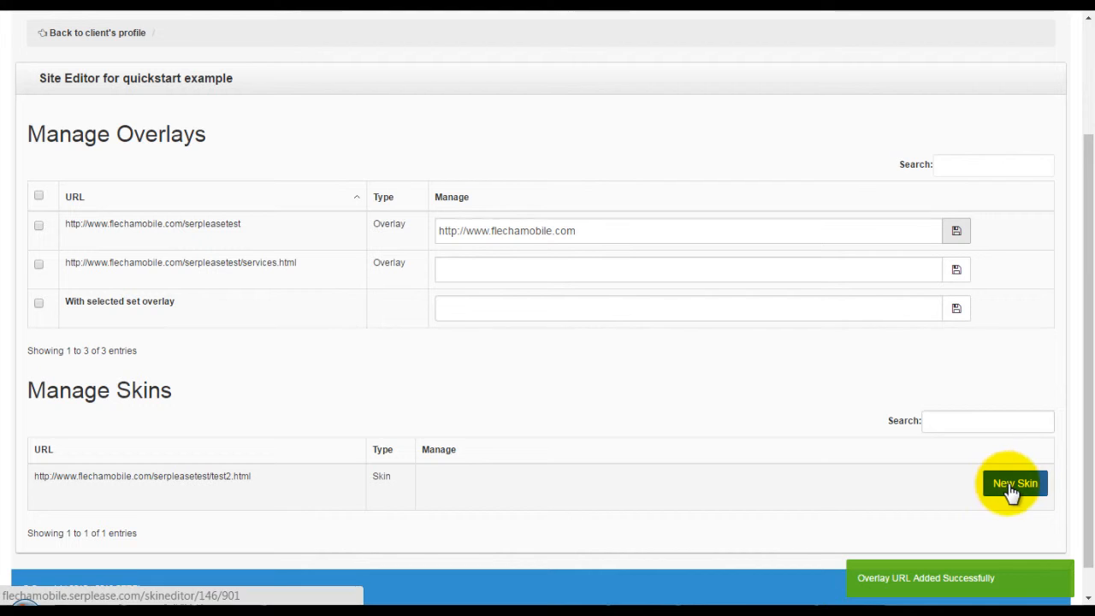
Return to the client's profile and review the Asset Manager activation email without sending it
scroll(435, 418, up, 2)
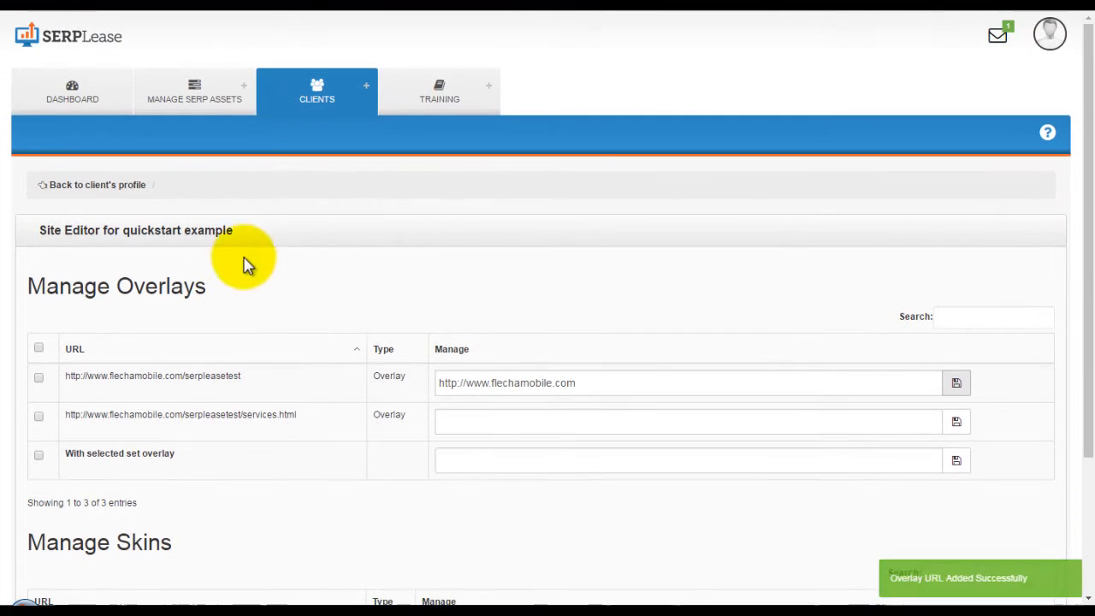
click(101, 185)
scroll(257, 359, down, 1)
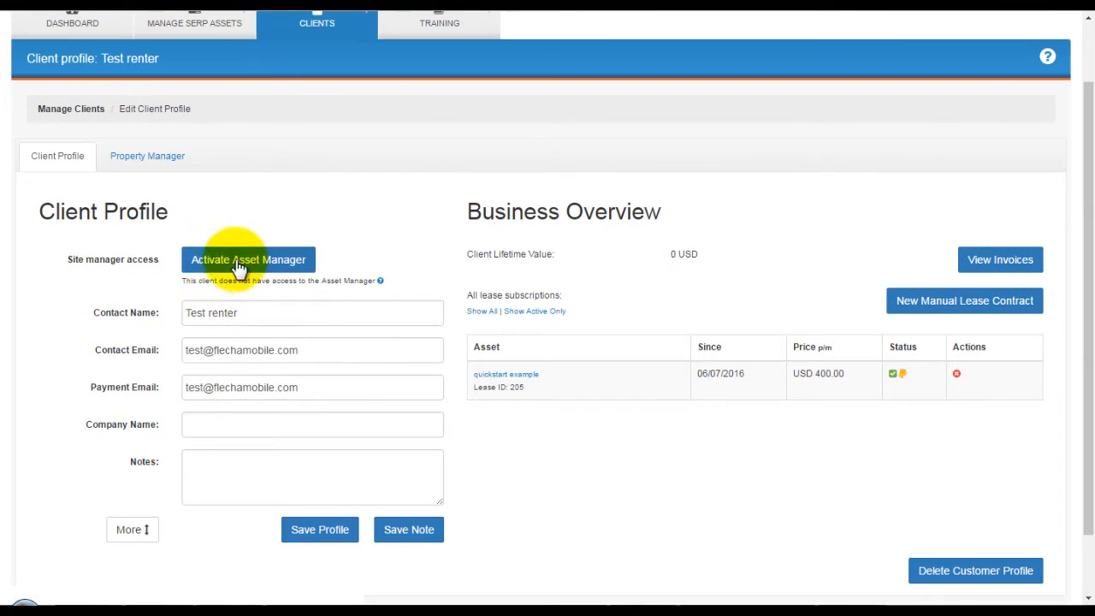
click(251, 264)
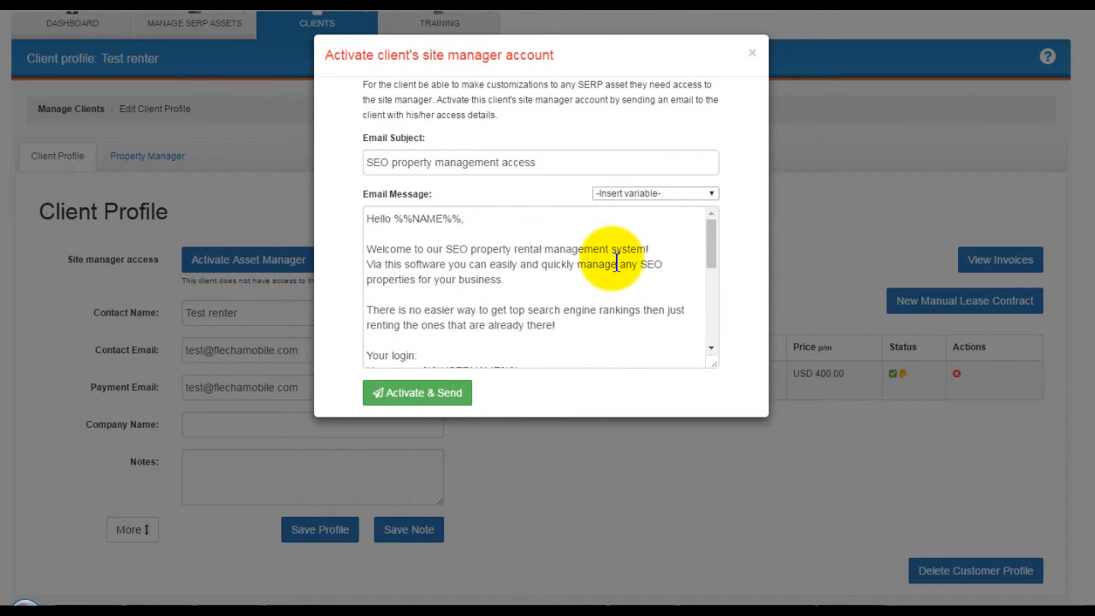
scroll(464, 272, down, 3)
scroll(445, 283, up, 2)
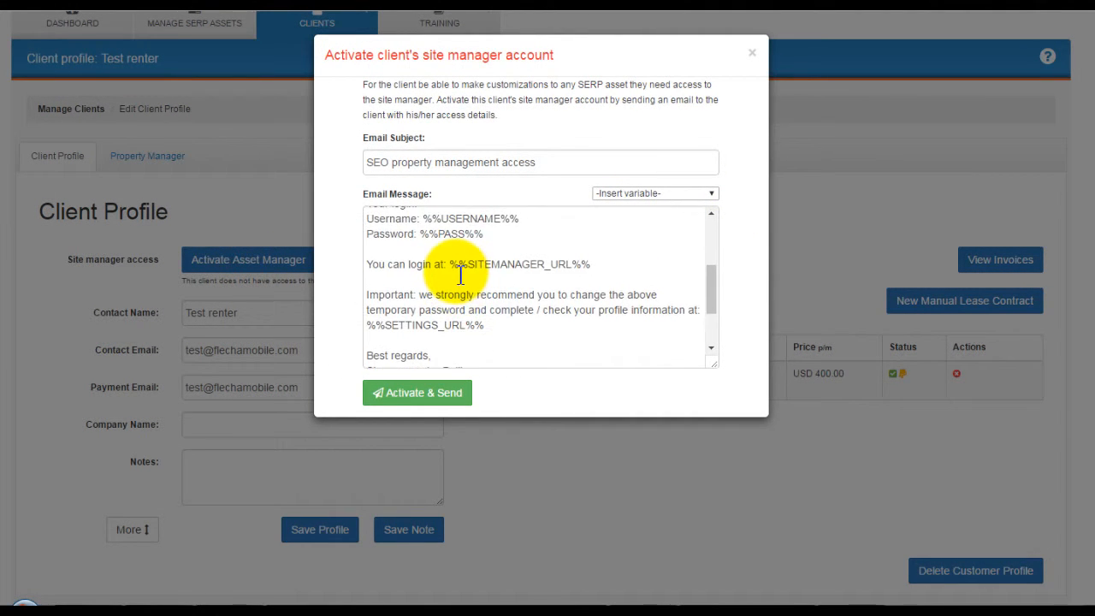
scroll(446, 312, down, 3)
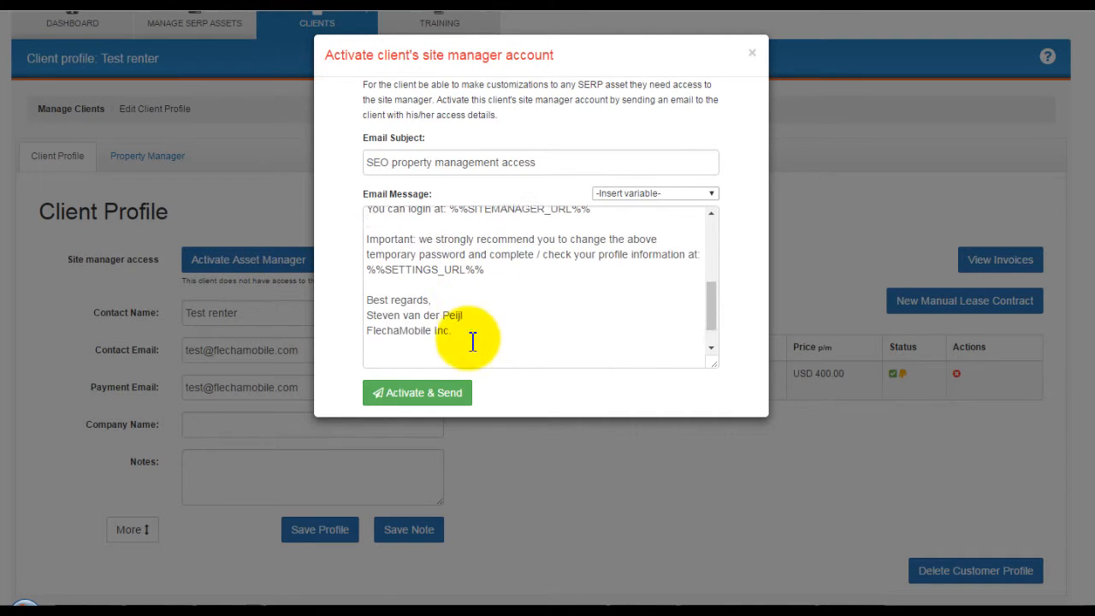
scroll(421, 311, up, 5)
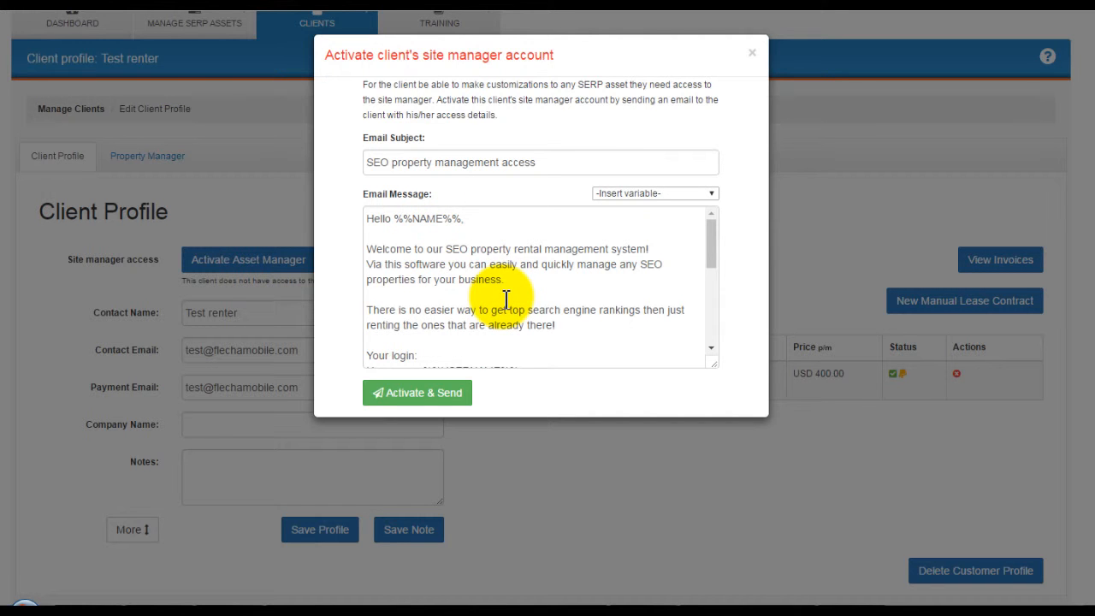
click(755, 55)
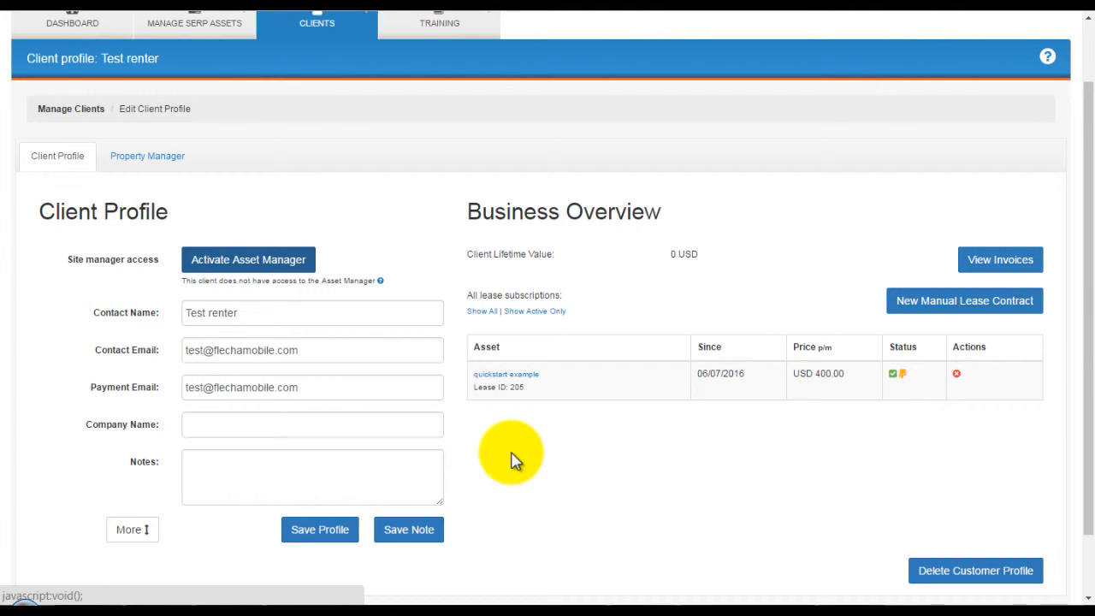
Look through the page's help: the training on adding a renter manually and the contact support form
scroll(513, 460, up, 1)
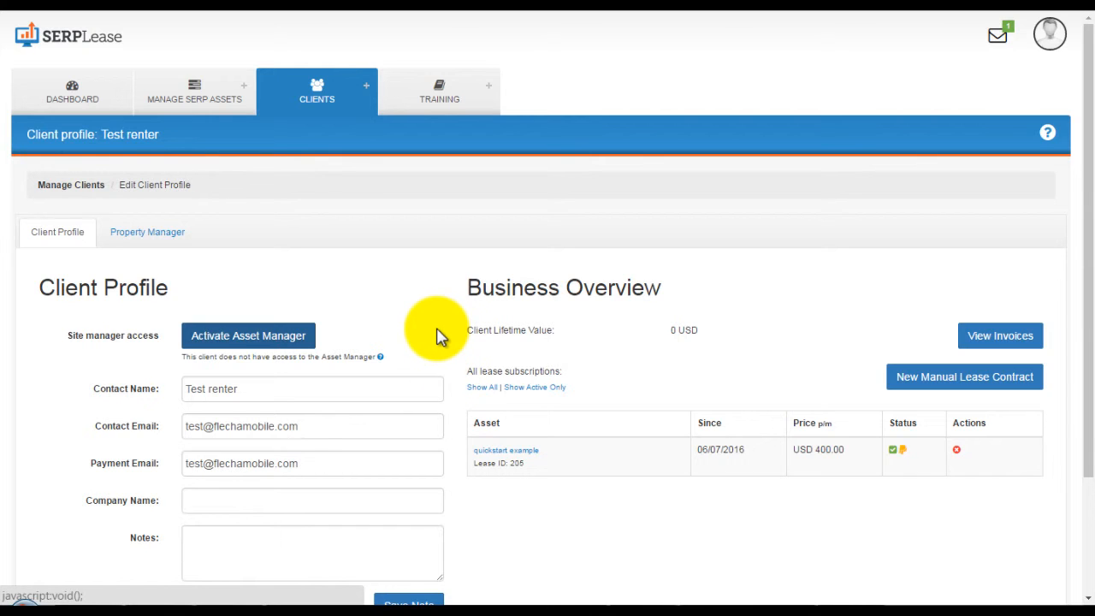
click(461, 97)
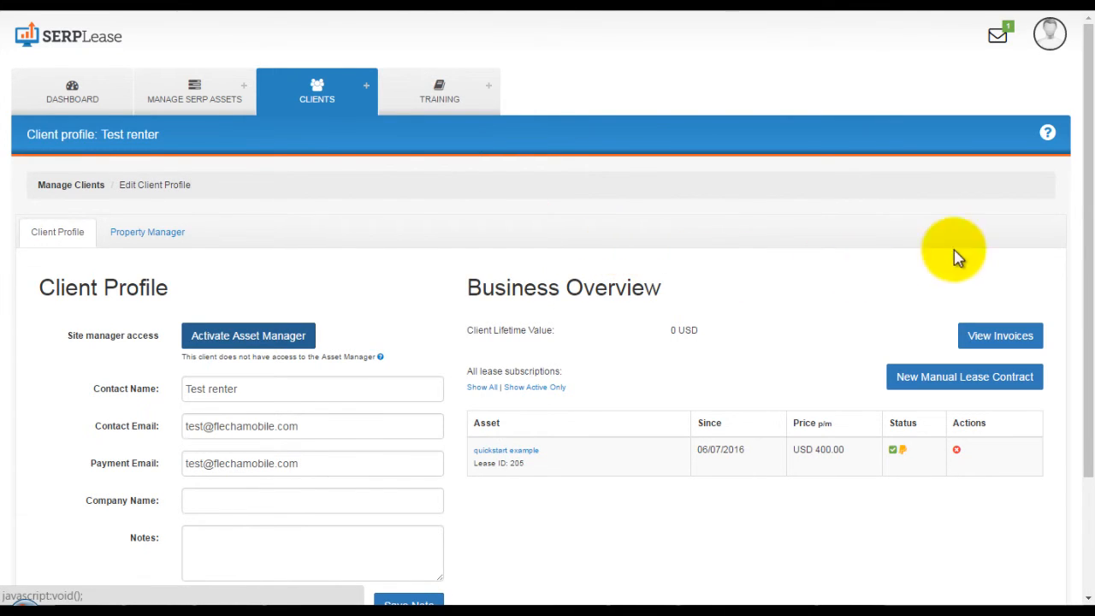
click(1048, 137)
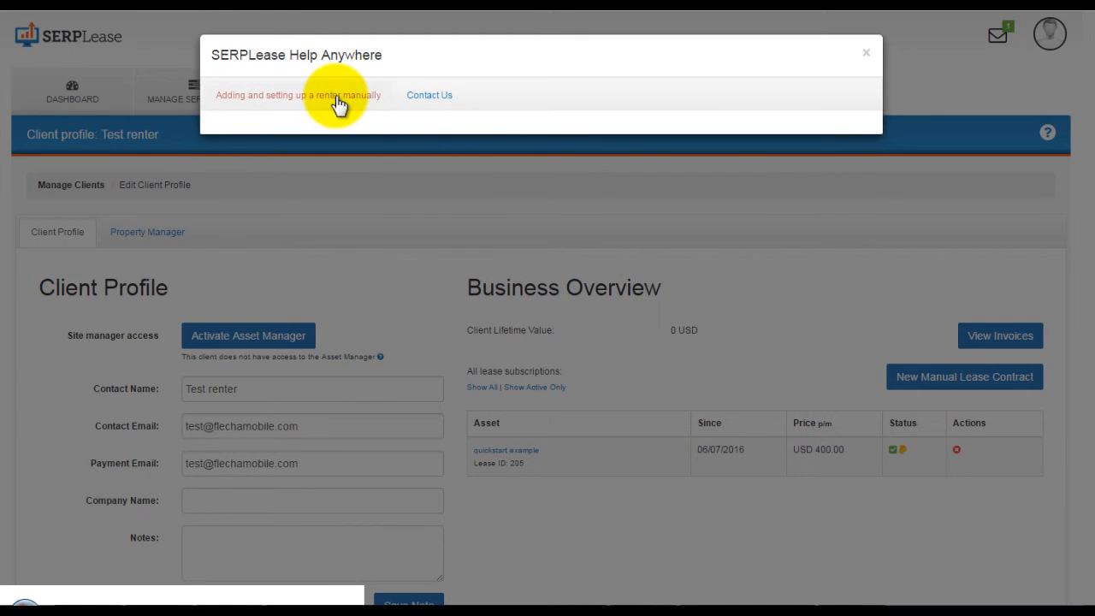
click(338, 101)
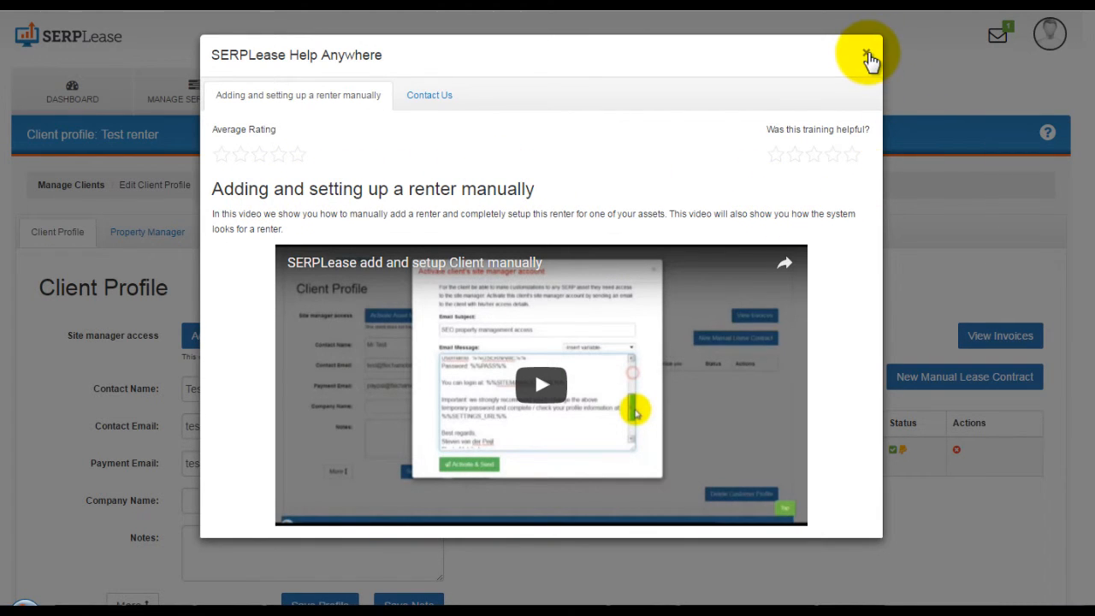
click(439, 98)
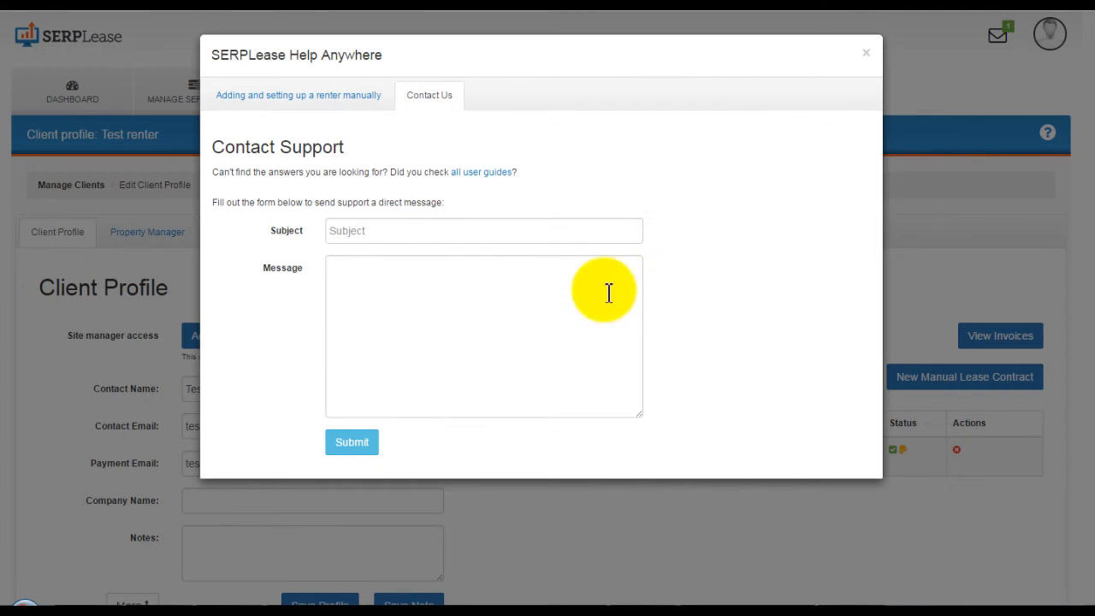
click(866, 57)
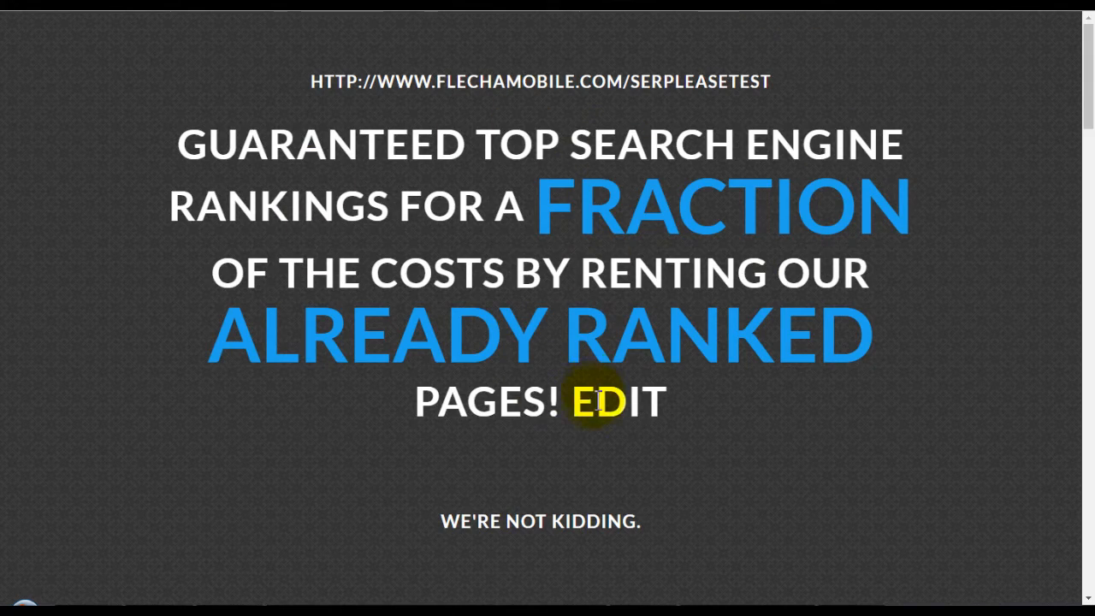
Go through the live sales page to its end and follow the rent call to action to PayPal
scroll(599, 400, down, 20)
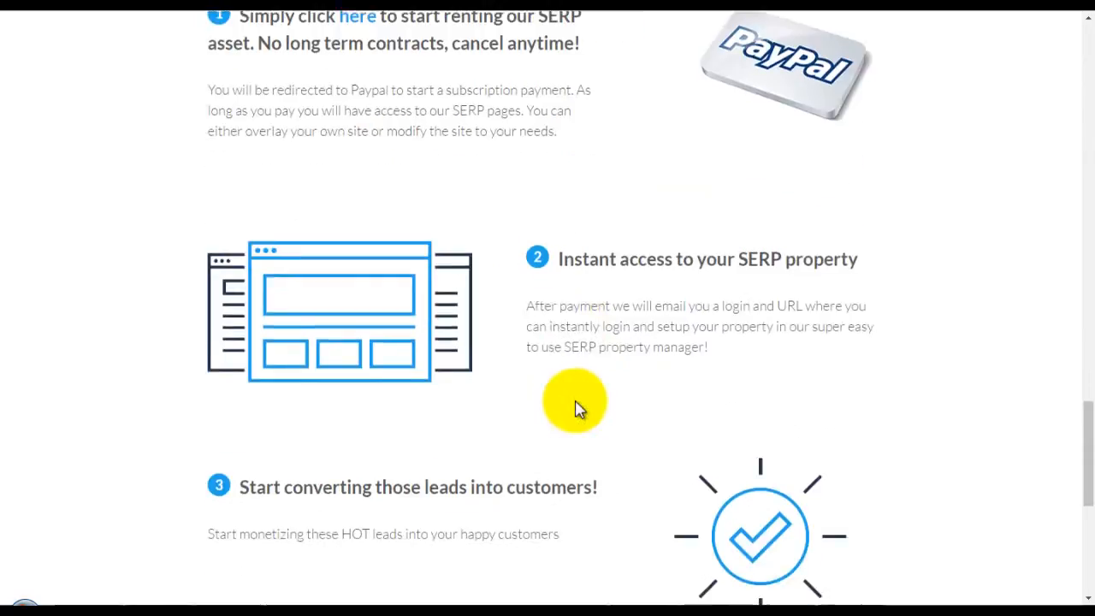
scroll(576, 409, down, 5)
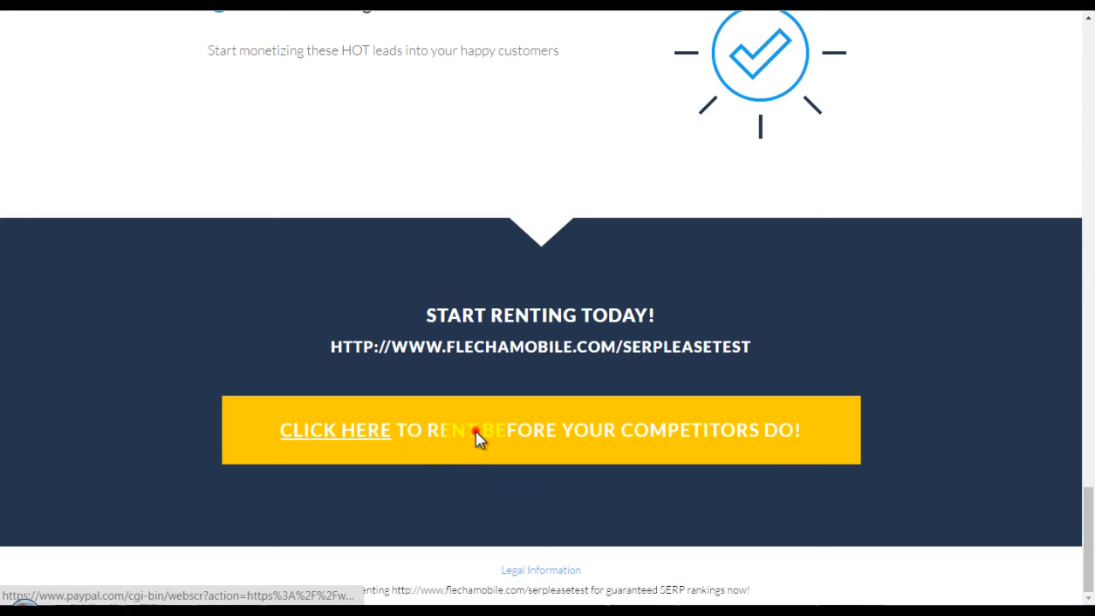
click(479, 440)
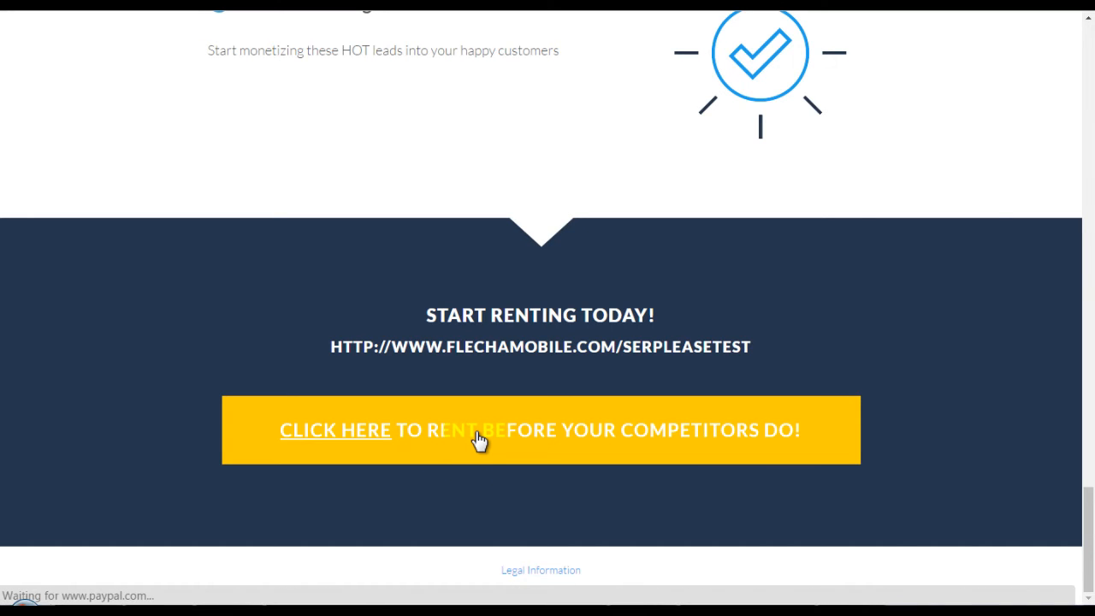